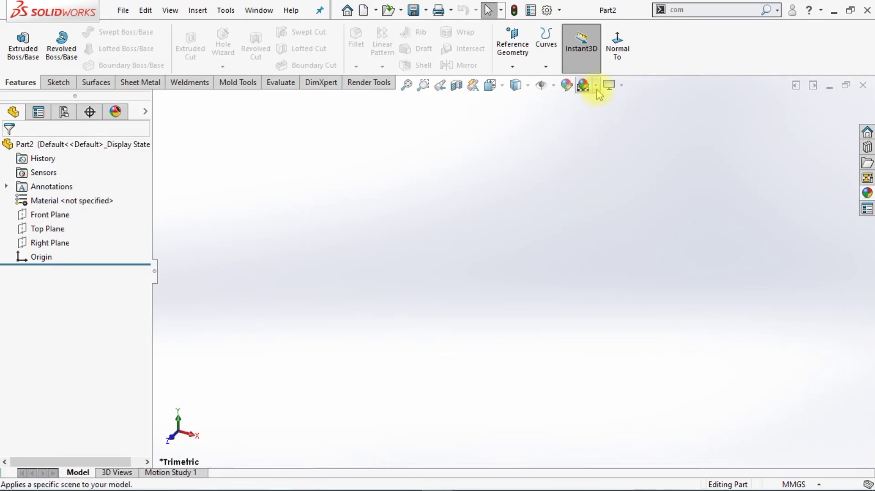
- Apply the Plain White scene and start a sketch on the Front Plane
click(595, 86)
click(610, 119)
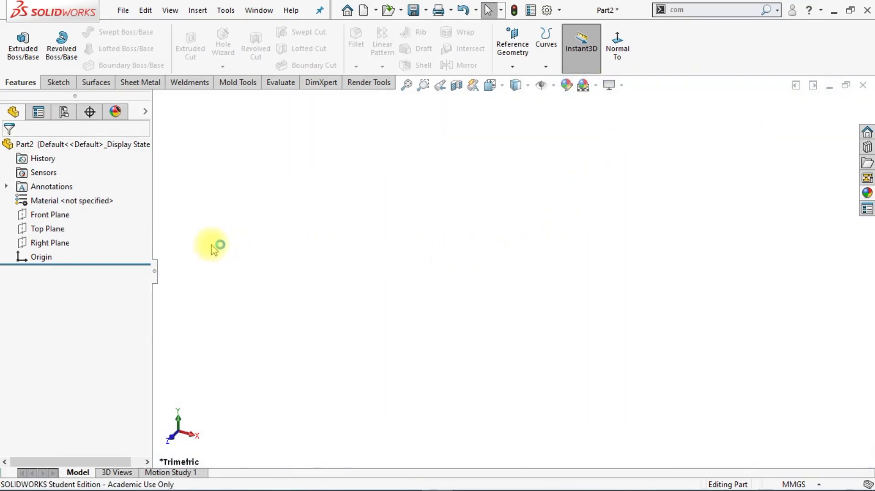
click(48, 214)
click(69, 197)
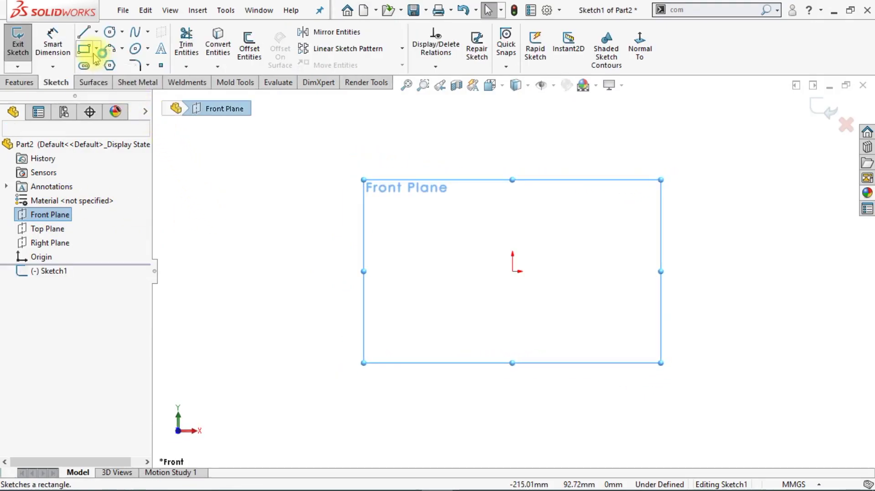
- Draw a centre rectangle from the origin and make it construction geometry
click(96, 49)
click(107, 78)
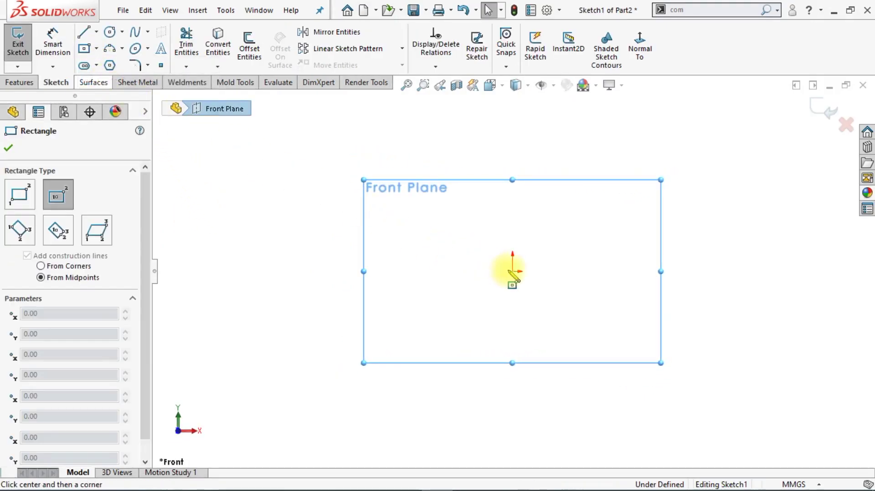
click(512, 272)
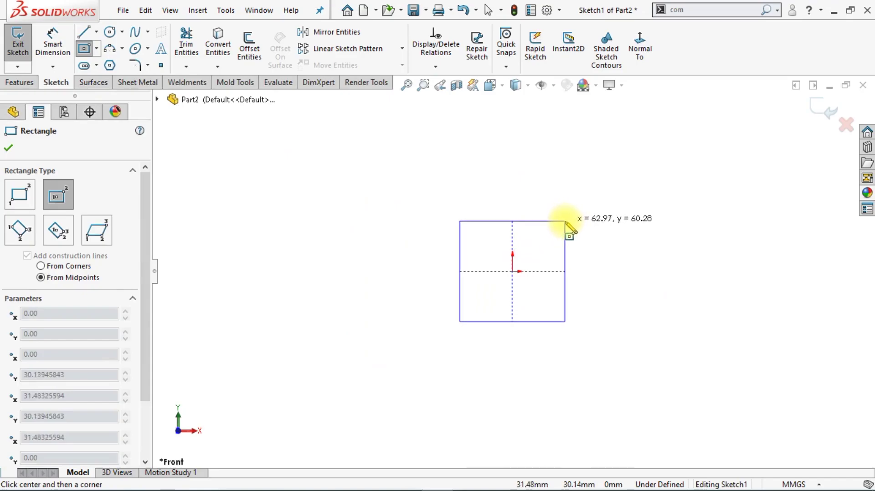
click(565, 221)
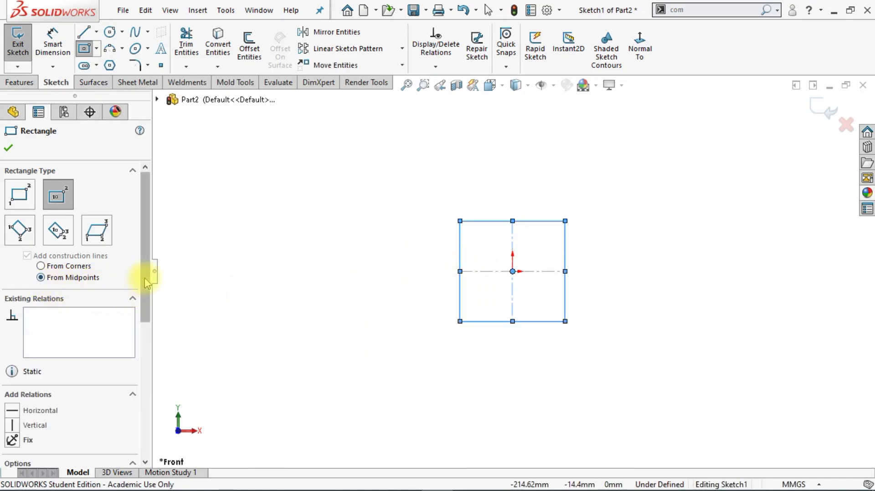
drag(145, 284, 132, 357)
click(27, 303)
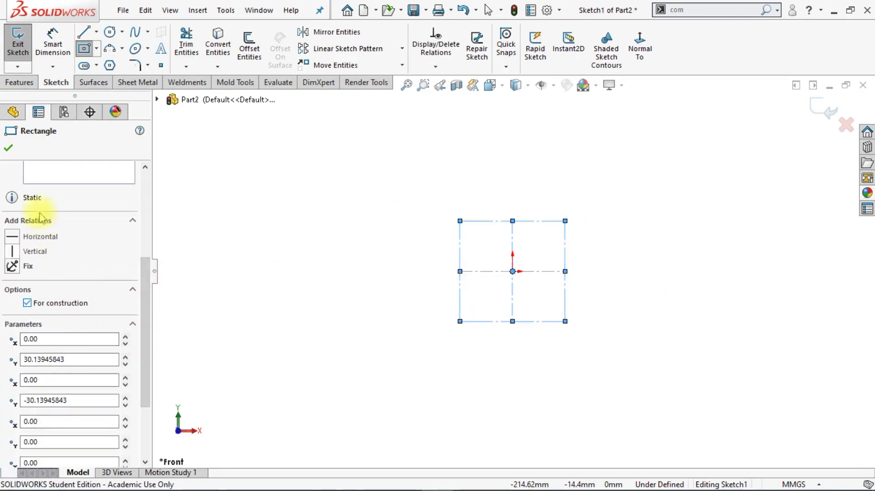
click(10, 150)
key(Escape)
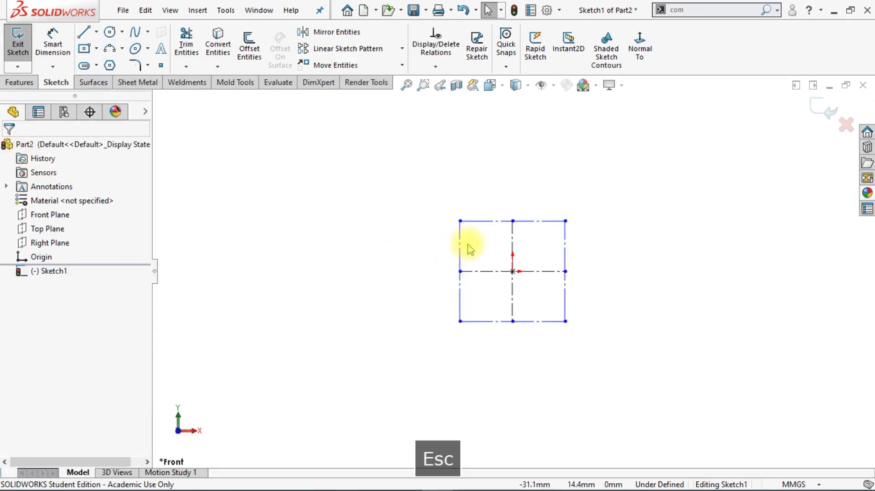
- Make the top and left edges equal and dimension the height to 50 mm
click(465, 222)
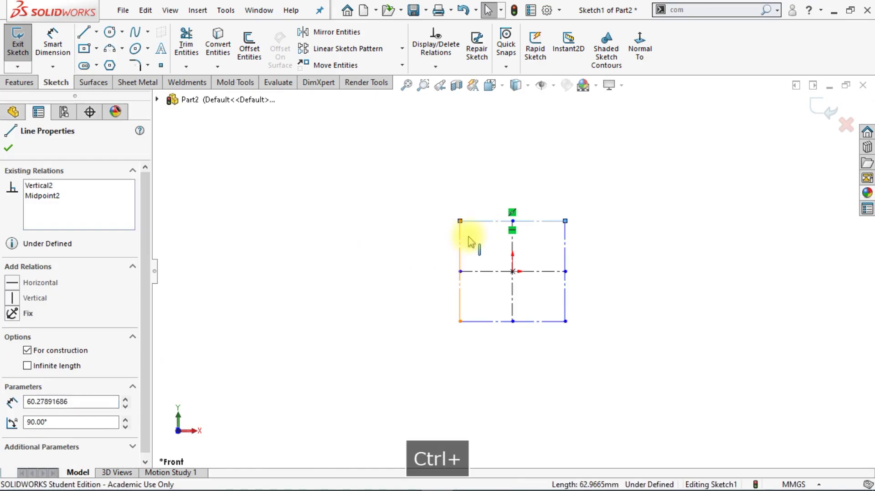
ctrl+click(460, 246)
click(595, 181)
key(Escape)
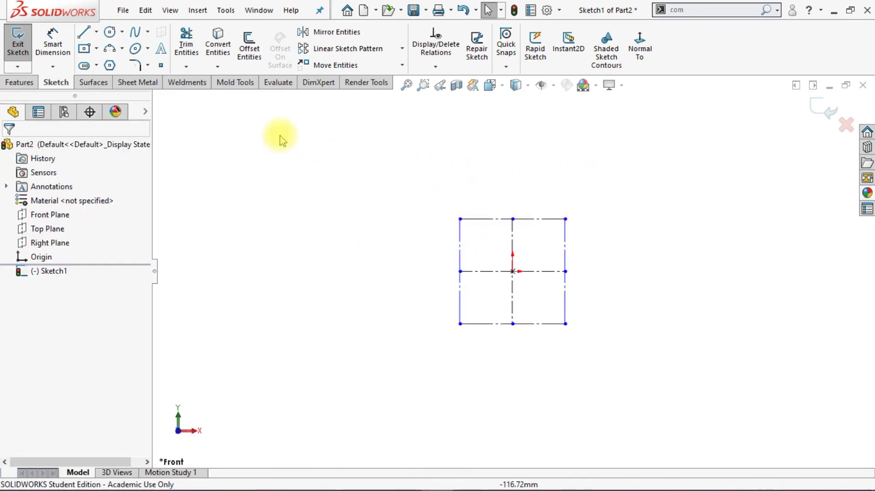
click(48, 53)
click(460, 256)
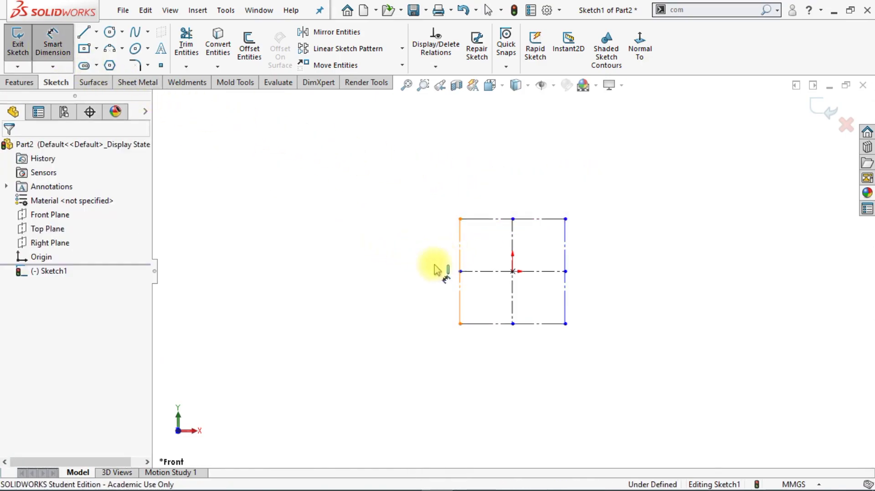
click(378, 274)
text(5)
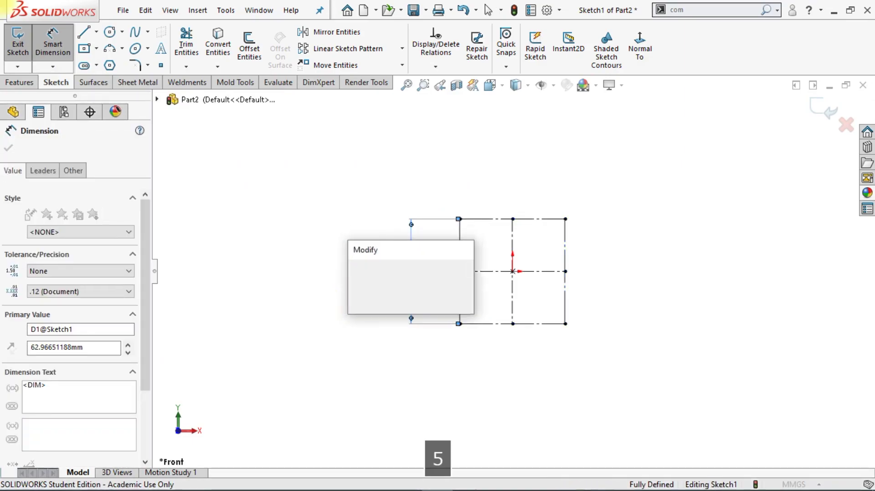
text(0)
key(Return)
click(289, 261)
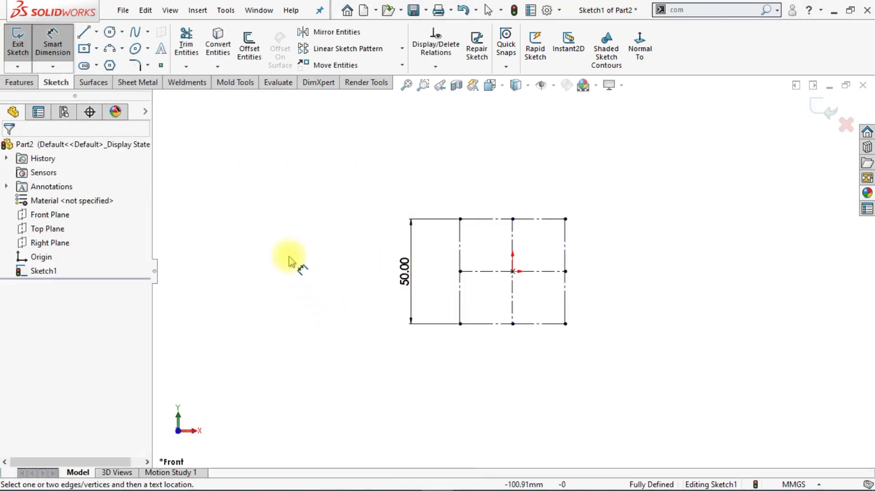
- Draw V-shaped zigzag lines on the left and top, levelling the left tip with the edge midpoint
click(84, 33)
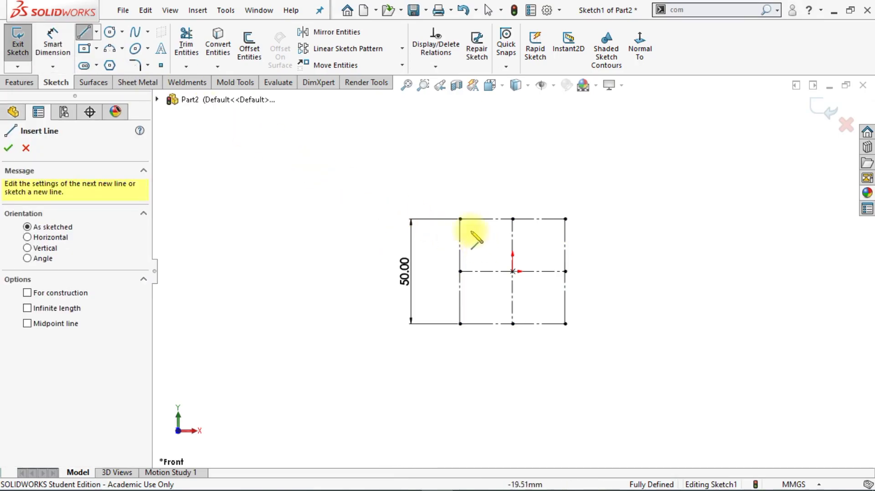
click(459, 324)
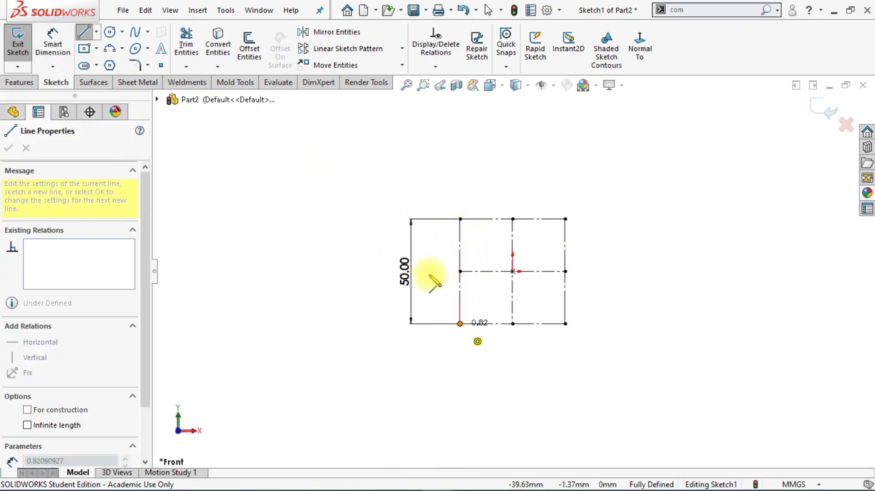
click(428, 271)
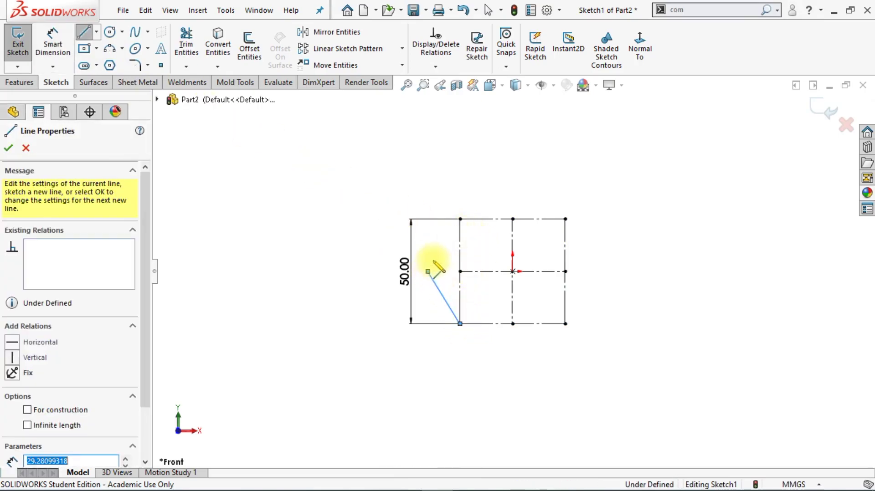
click(460, 218)
click(512, 244)
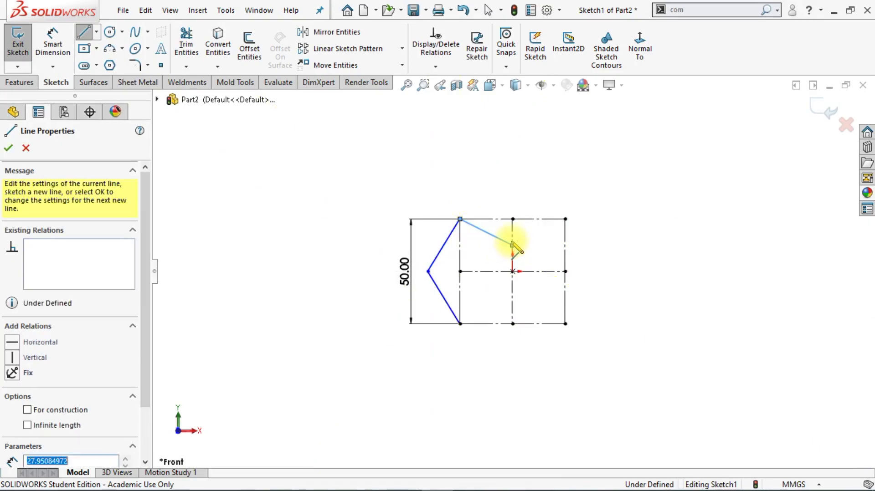
click(565, 219)
key(Escape)
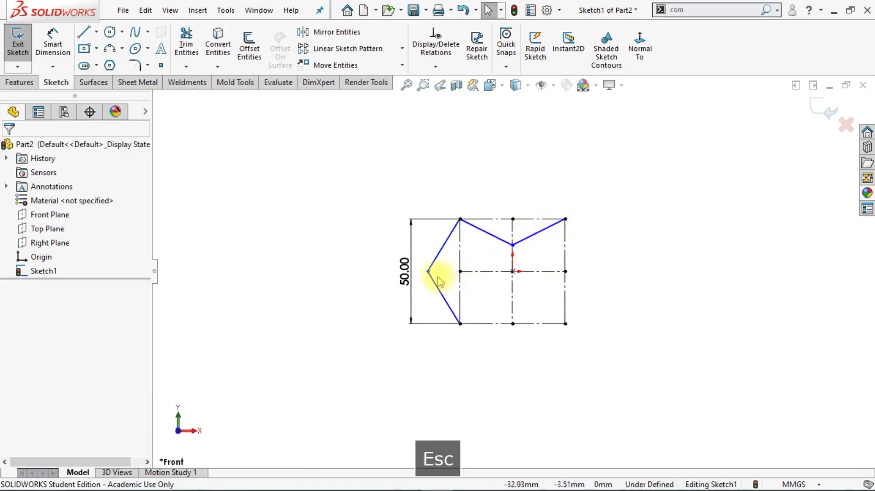
ctrl+click(427, 271)
ctrl+click(459, 271)
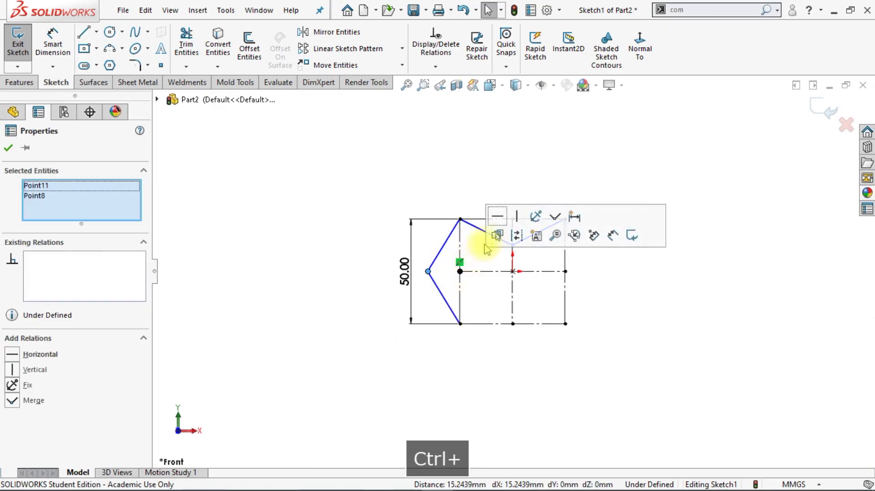
click(497, 217)
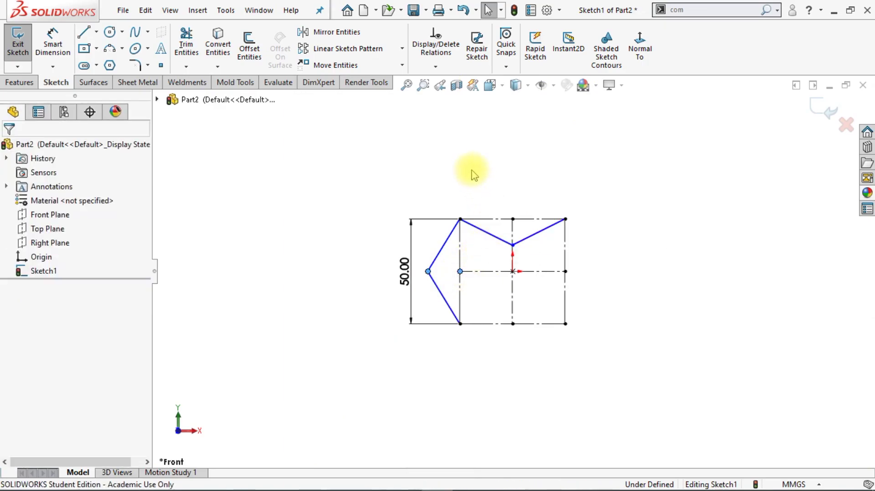
- Set the angle at the left V tip to 135°
click(53, 49)
click(437, 256)
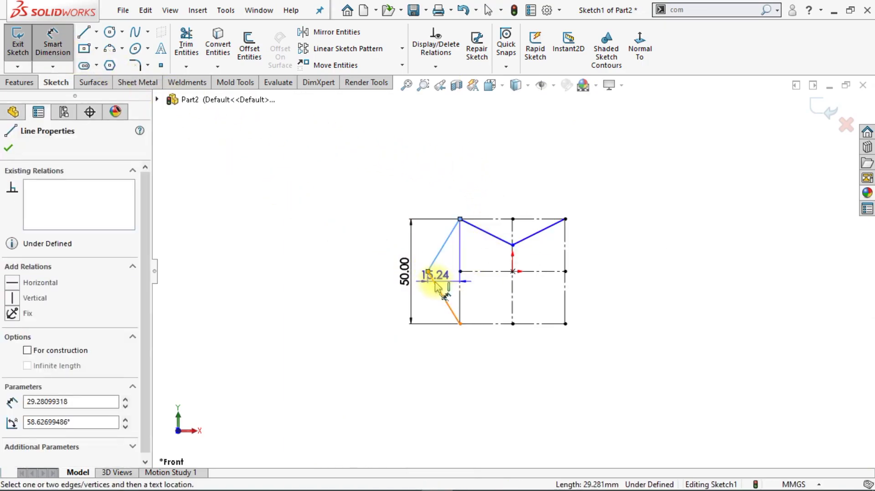
click(437, 287)
click(451, 286)
text(1)
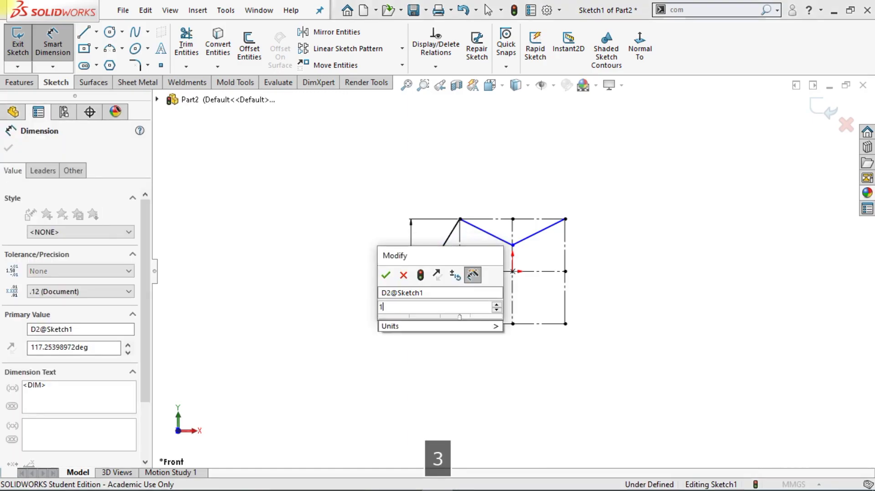
text(35)
key(Return)
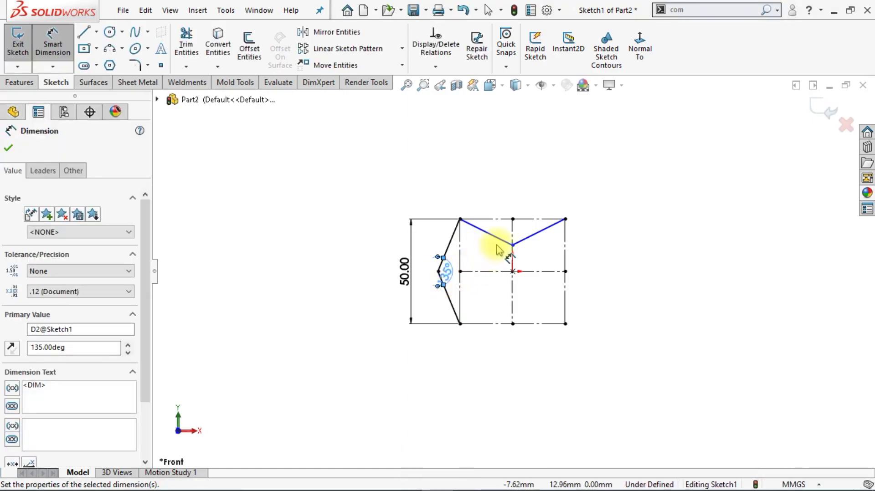
- Set the angle of the top V notch to 135°
click(500, 240)
click(523, 239)
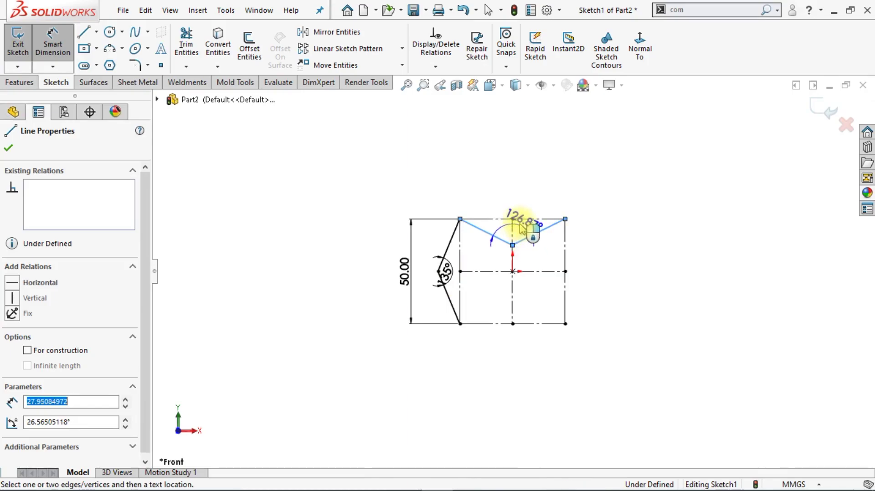
click(518, 212)
text(13)
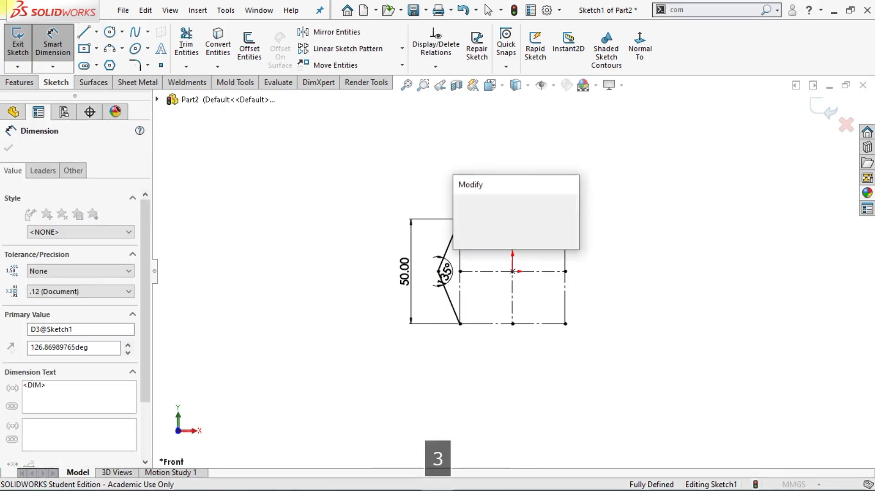
text(5)
key(Return)
key(Escape)
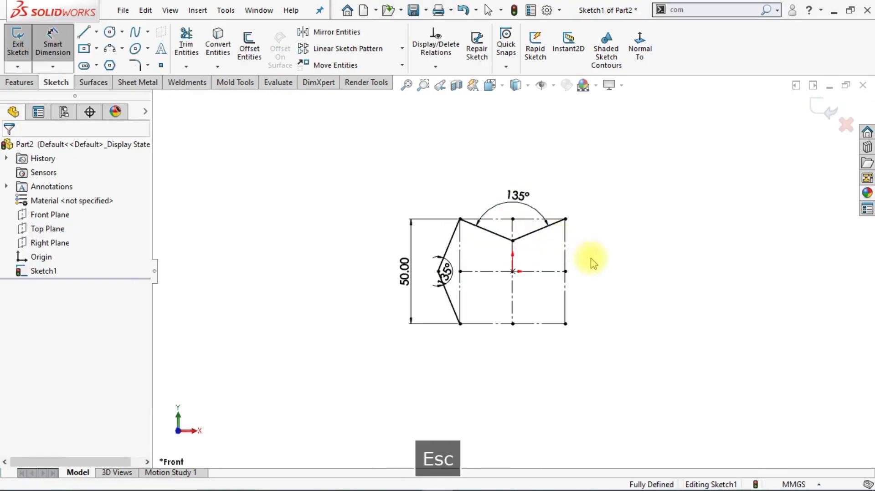
click(456, 272)
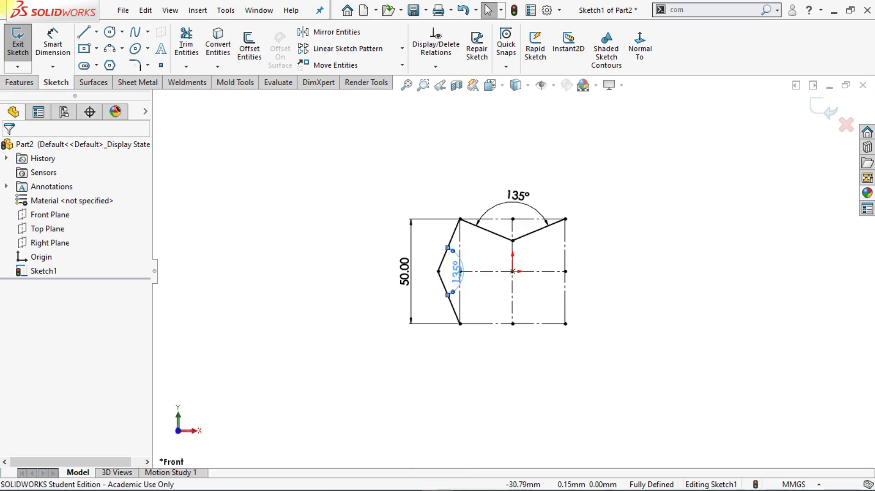
- Mirror the two left slanted lines across the vertical centreline to the right side
key(Escape)
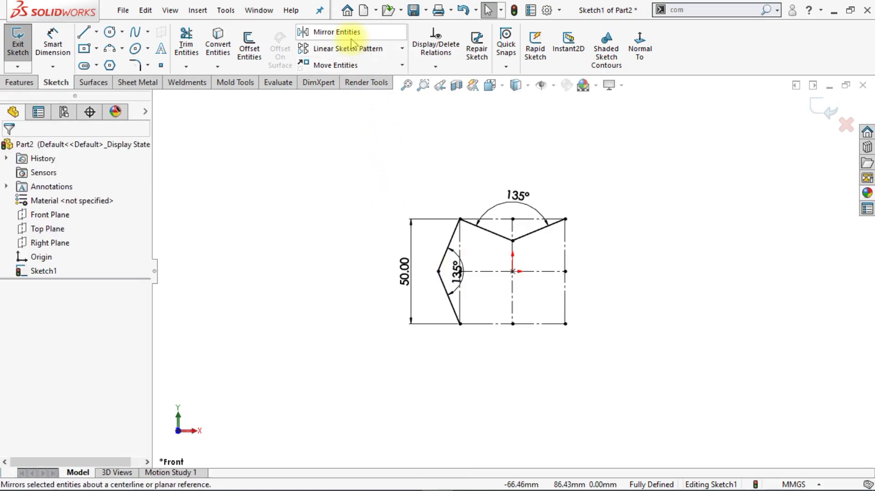
click(319, 32)
click(448, 246)
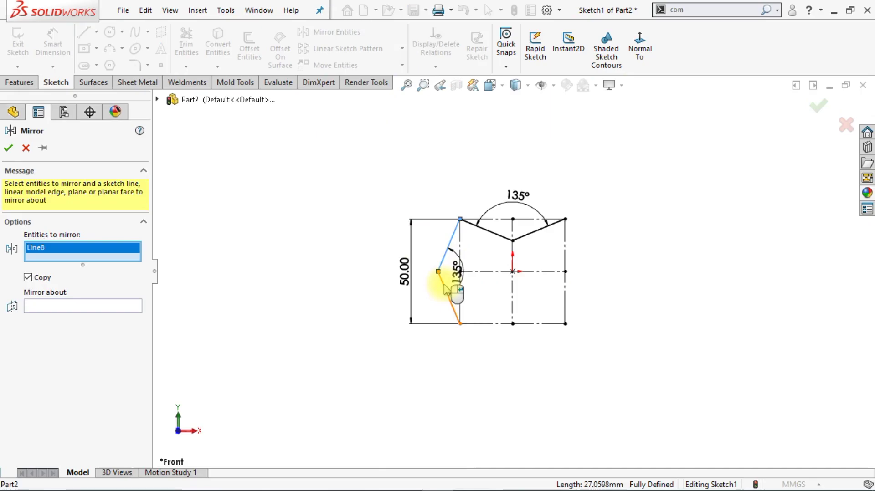
click(450, 299)
click(114, 318)
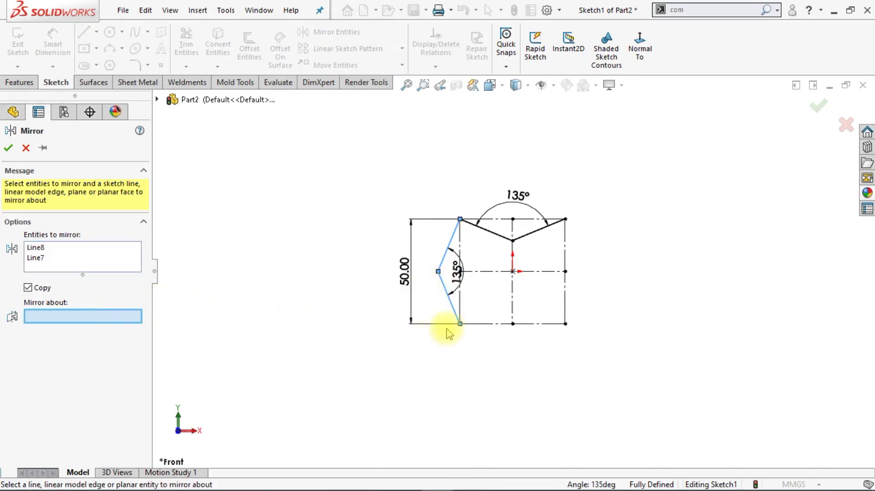
click(513, 314)
click(8, 148)
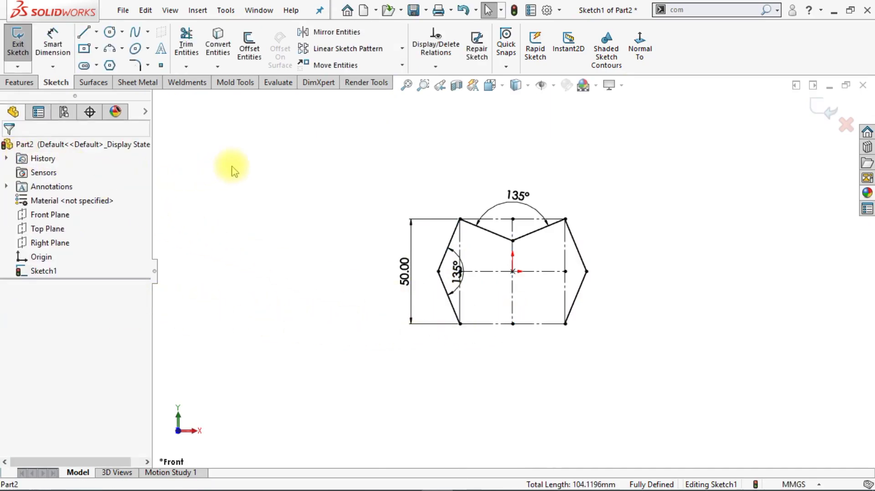
- Mirror the top V lines about the horizontal centreline and extrude the sketch 10 mm
click(321, 32)
click(498, 235)
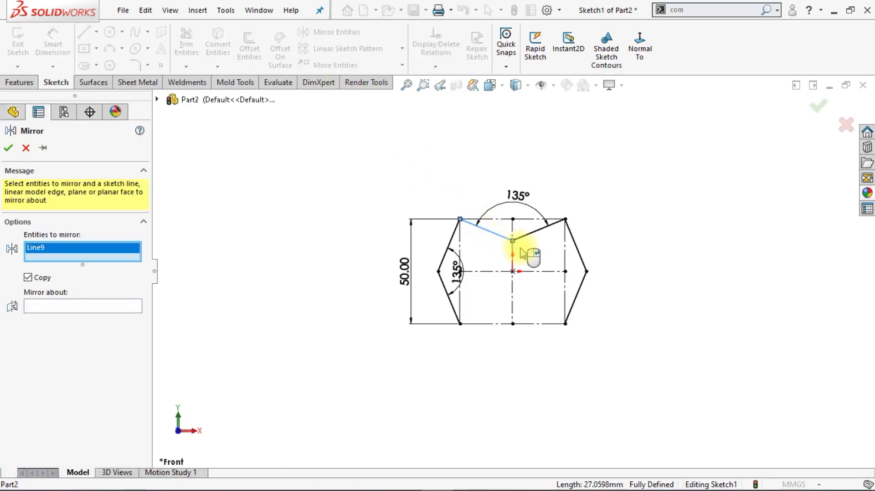
click(526, 242)
click(116, 316)
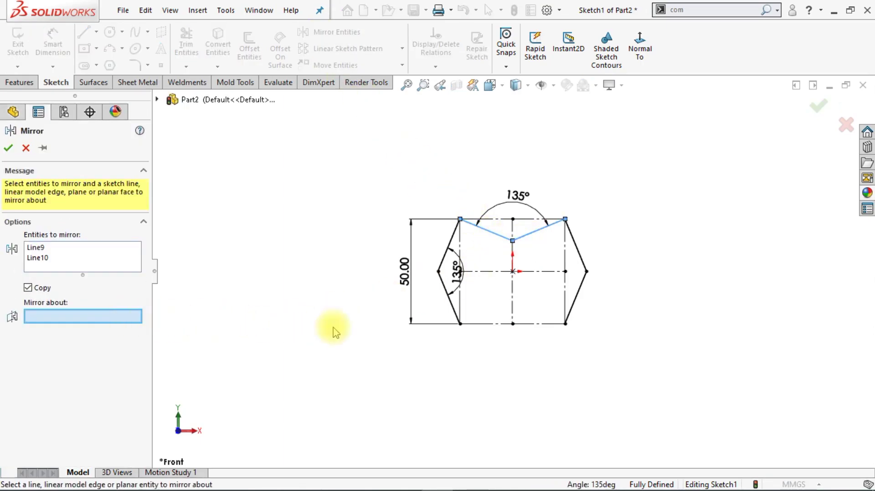
click(500, 274)
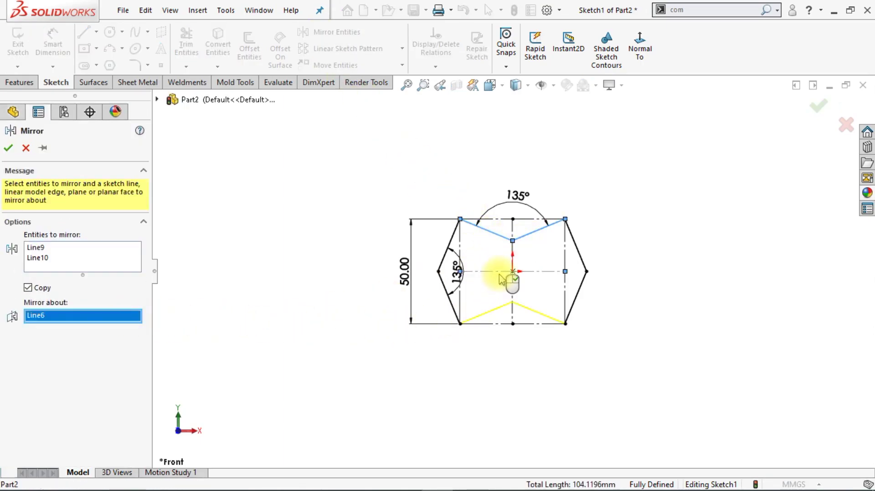
click(8, 148)
click(30, 88)
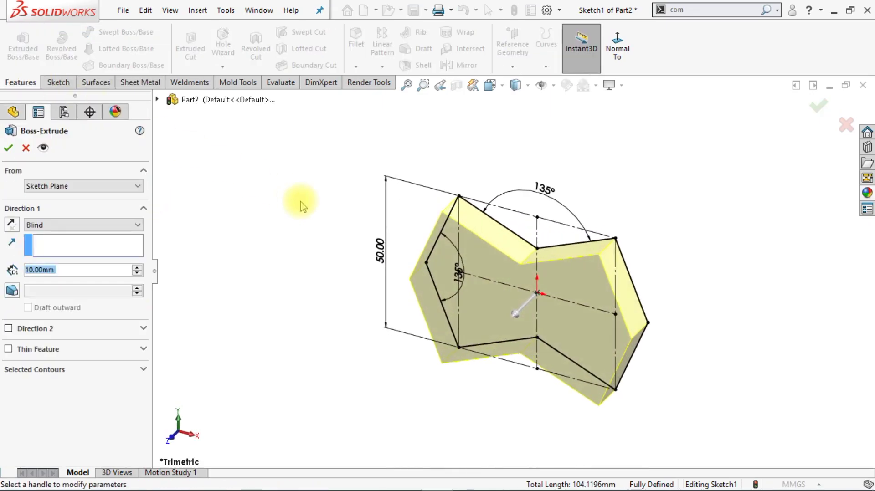
click(9, 149)
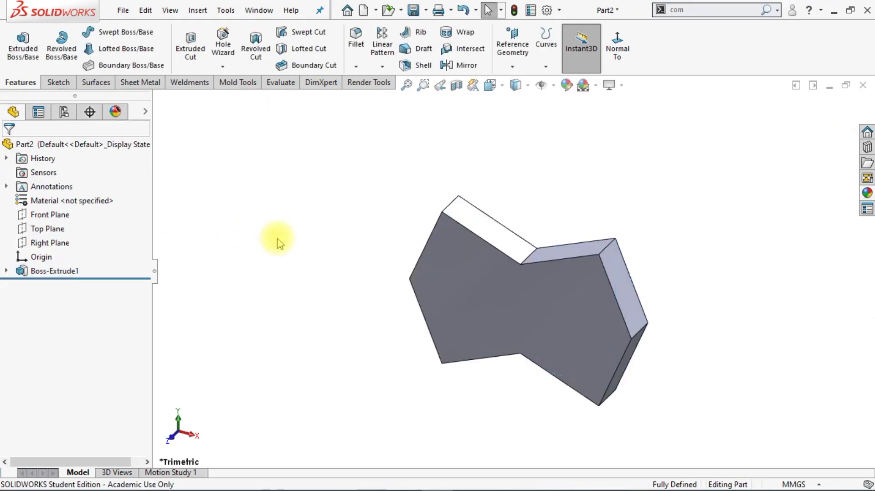
- Set up a constant-size 20 mm fillet with a Curvature Continuous profile
click(358, 46)
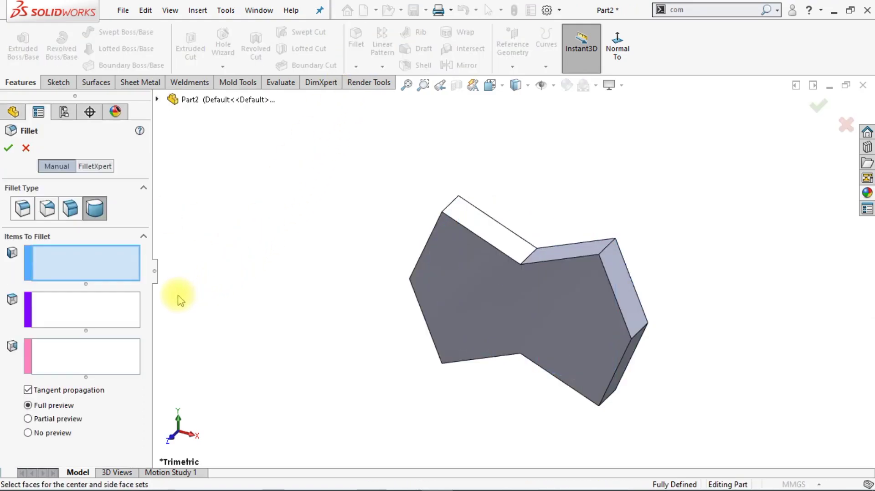
click(21, 212)
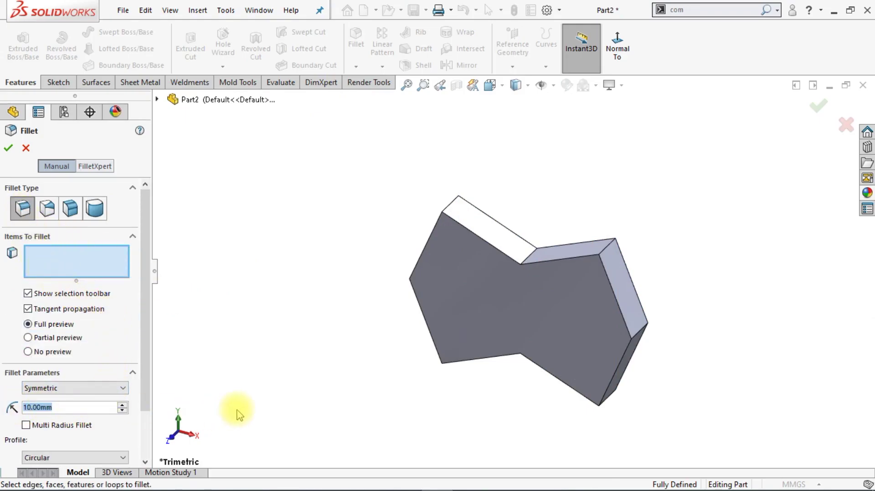
text(20)
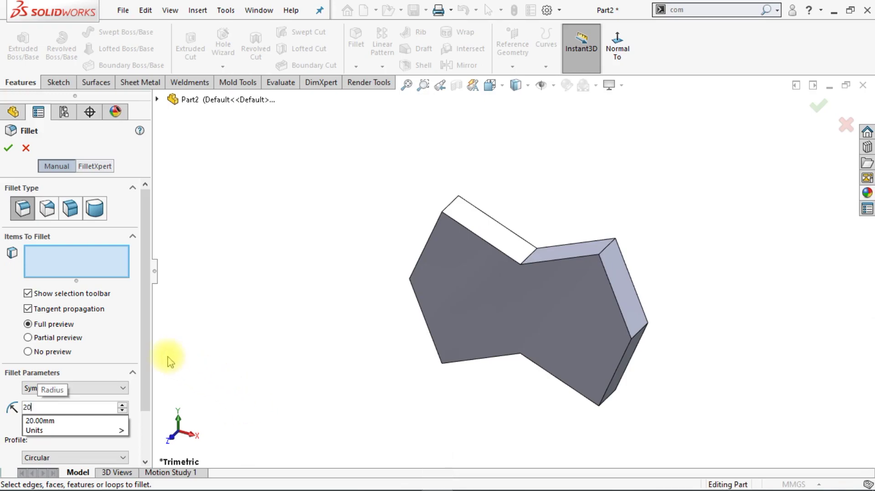
key(Return)
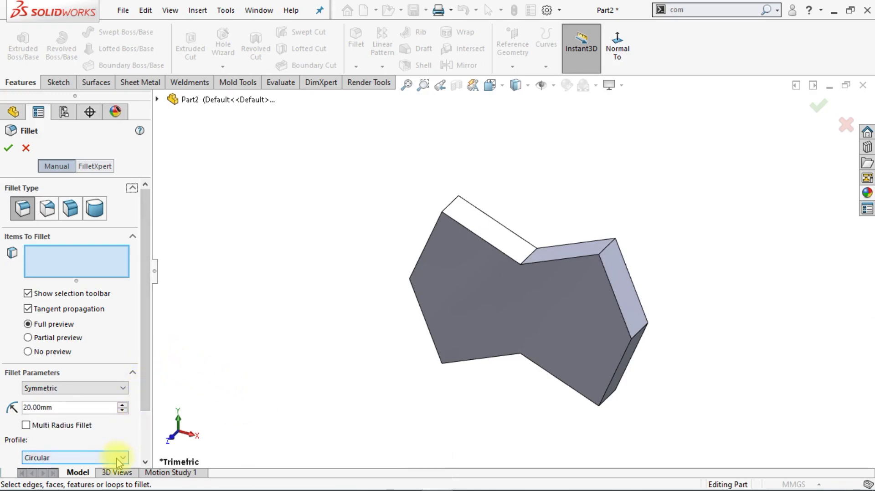
click(121, 457)
click(124, 447)
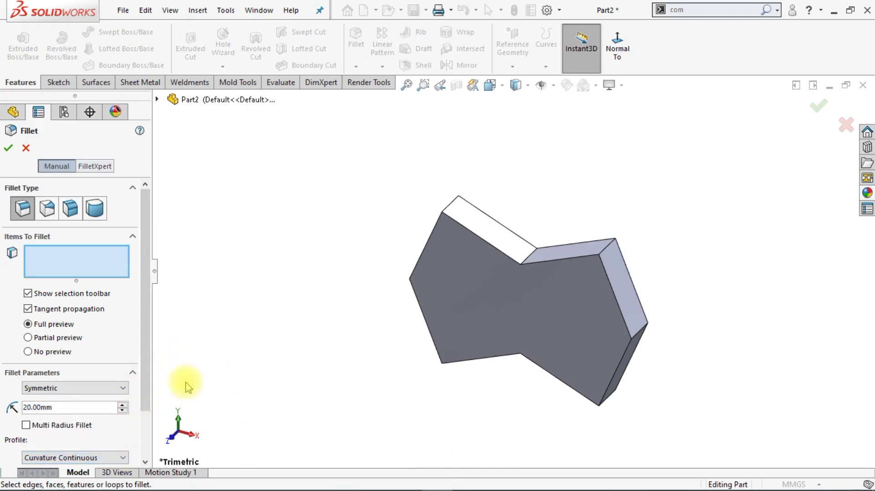
- Apply the fillet to the four inner notch edges and return to isometric view
click(530, 260)
mouse_move(530, 261)
middle_down()
mouse_move(539, 312)
mouse_move(531, 324)
middle_up()
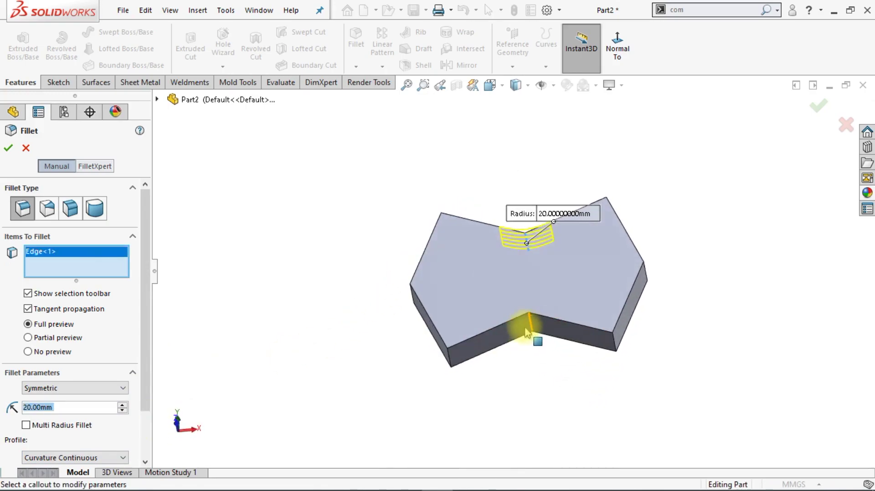
click(534, 326)
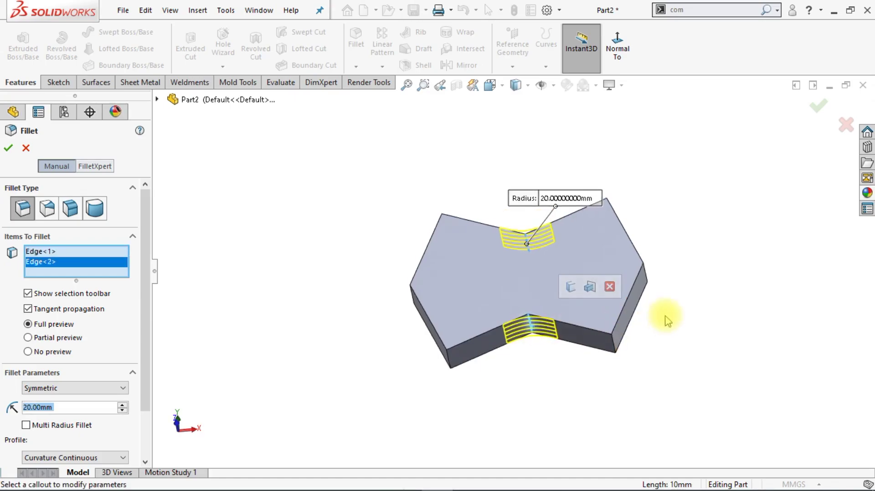
mouse_move(664, 316)
middle_down()
mouse_move(638, 294)
mouse_move(446, 302)
middle_up()
click(638, 291)
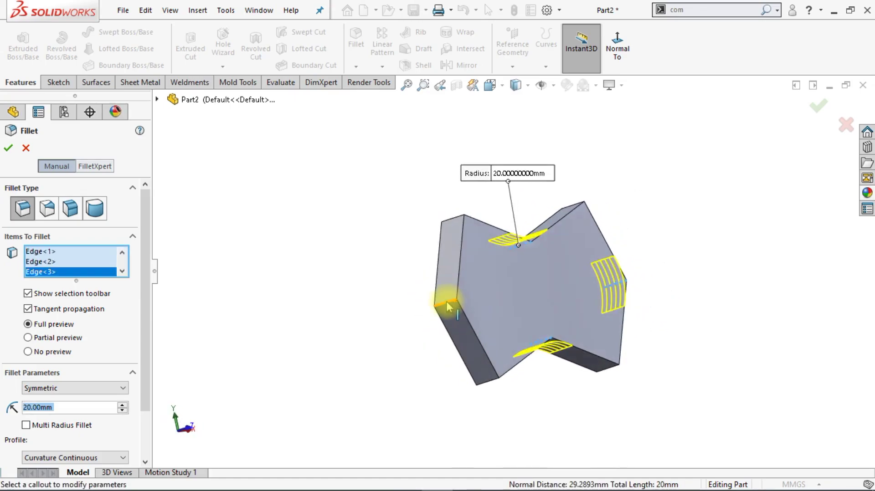
click(446, 302)
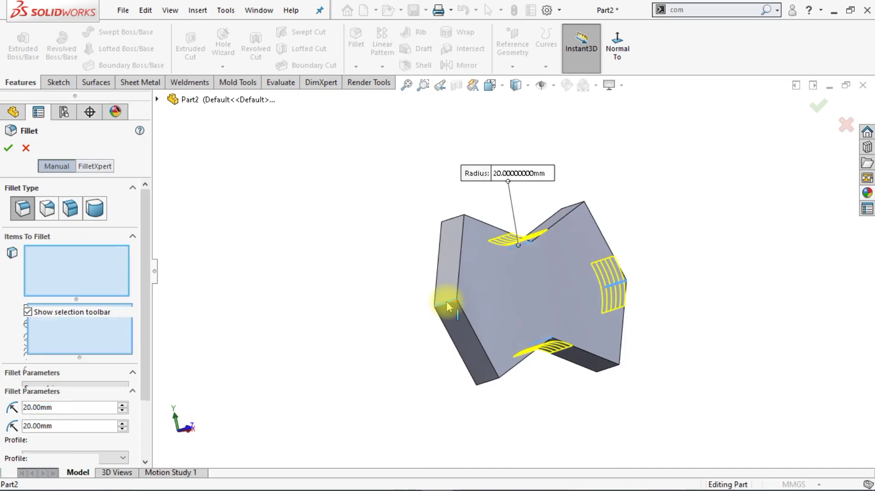
click(10, 149)
key(ctrl+7)
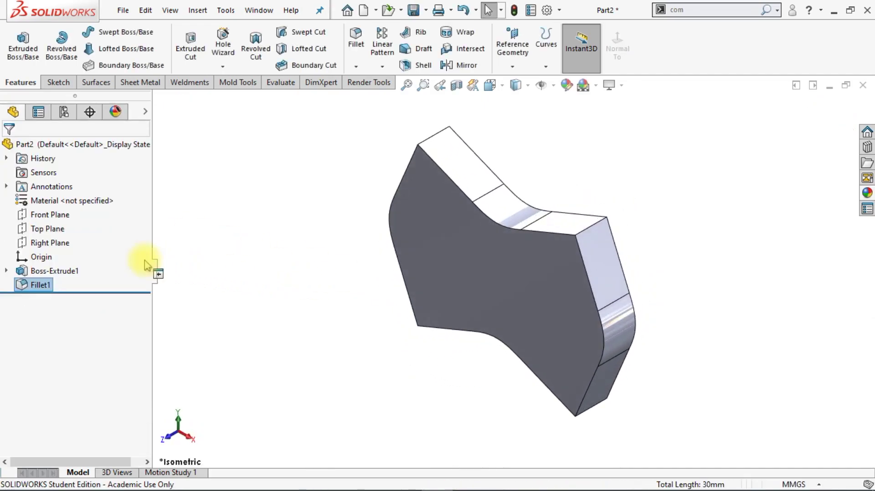
- Start a sketch on the Right Plane and draw a vertical line across the block's height
click(68, 244)
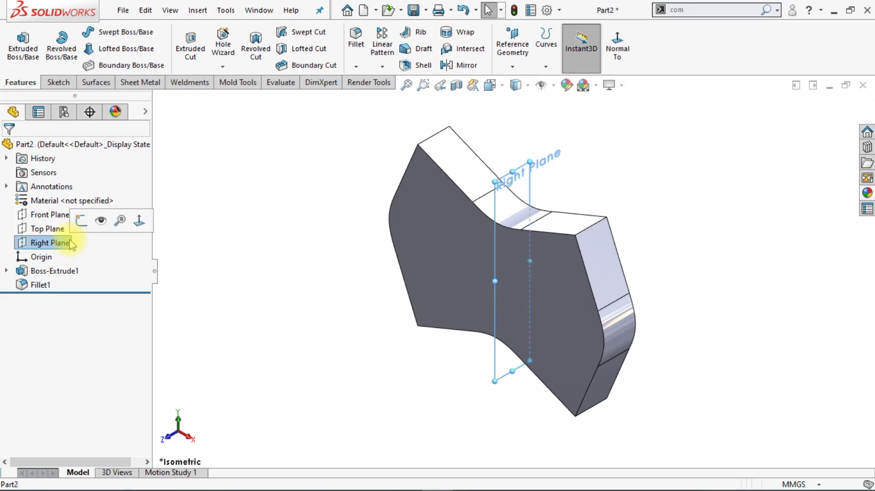
click(80, 222)
click(639, 46)
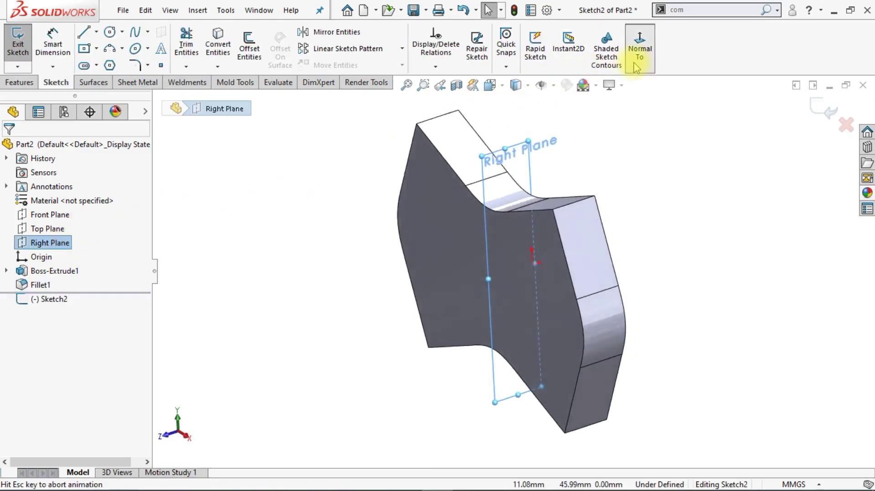
click(84, 31)
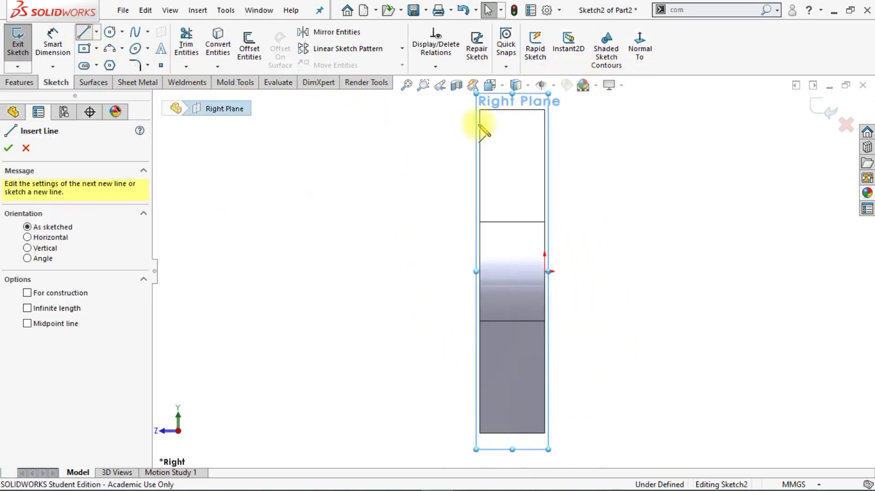
drag(523, 110, 523, 433)
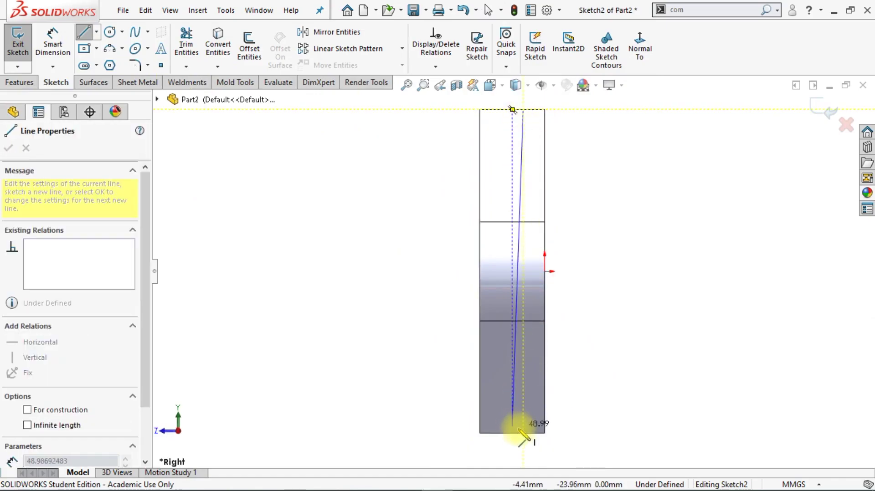
key(Escape)
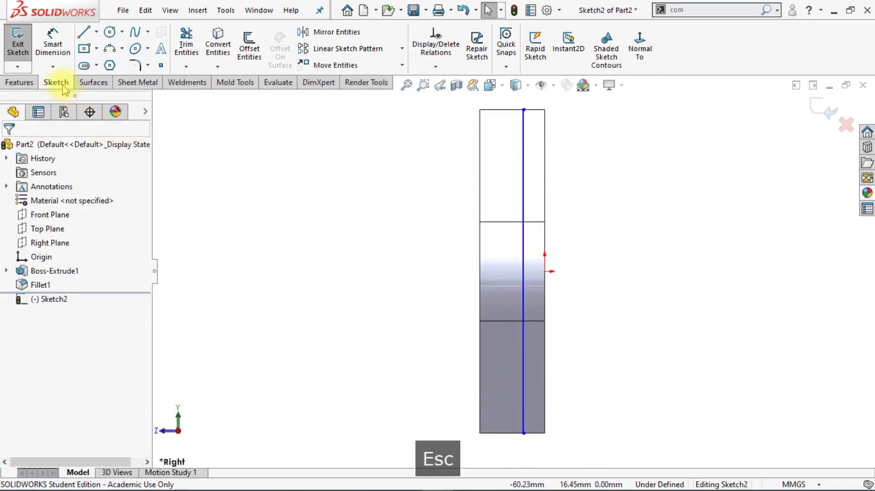
- Dimension the vertical line 2.5 mm from the part's right edge
click(53, 44)
click(523, 425)
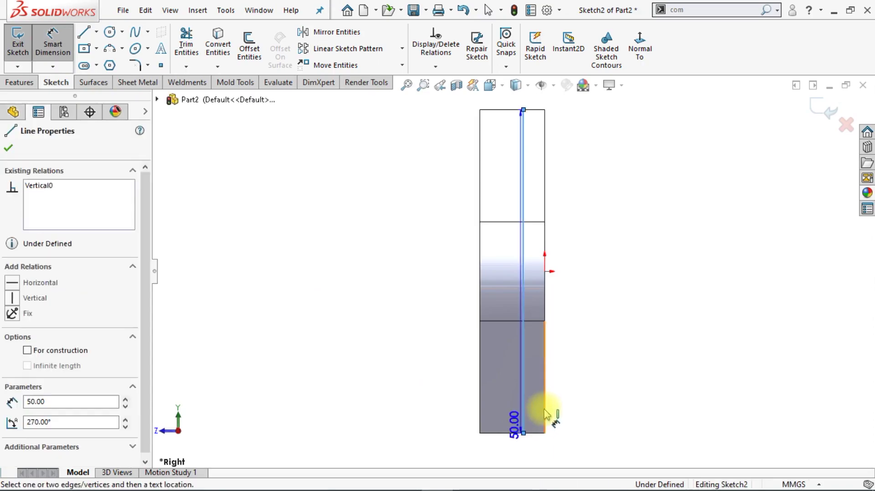
click(546, 413)
click(565, 460)
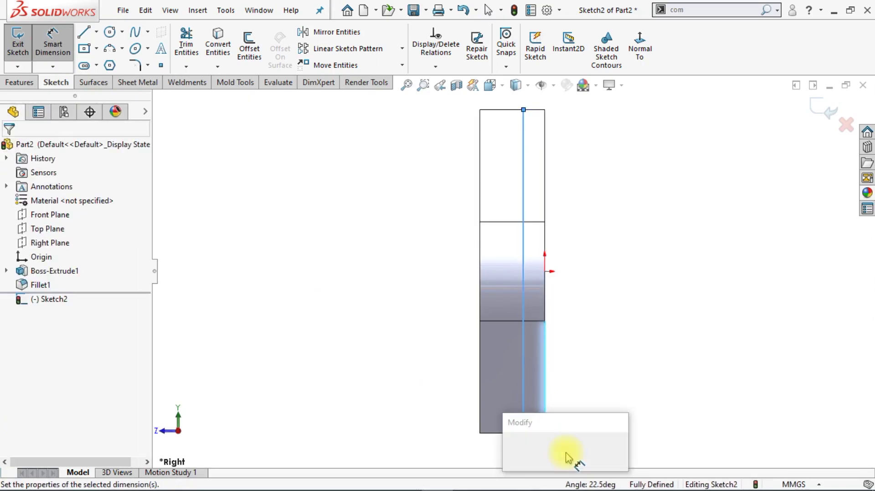
text(2.5)
key(Return)
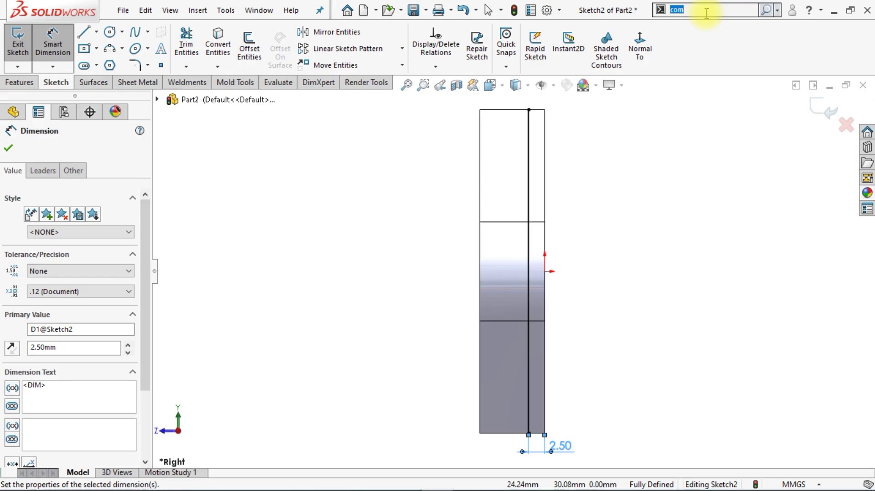
- Split the top, middle, bottom and three left side faces with Sketch2's line
text(Split)
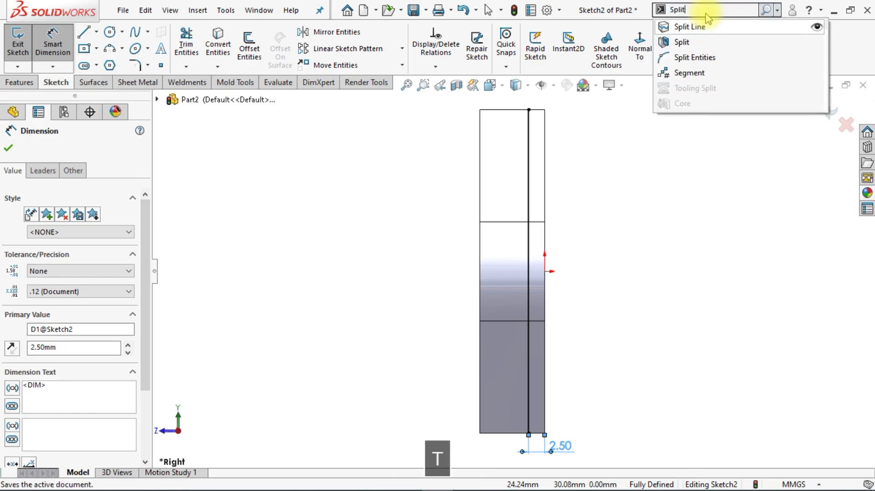
click(708, 26)
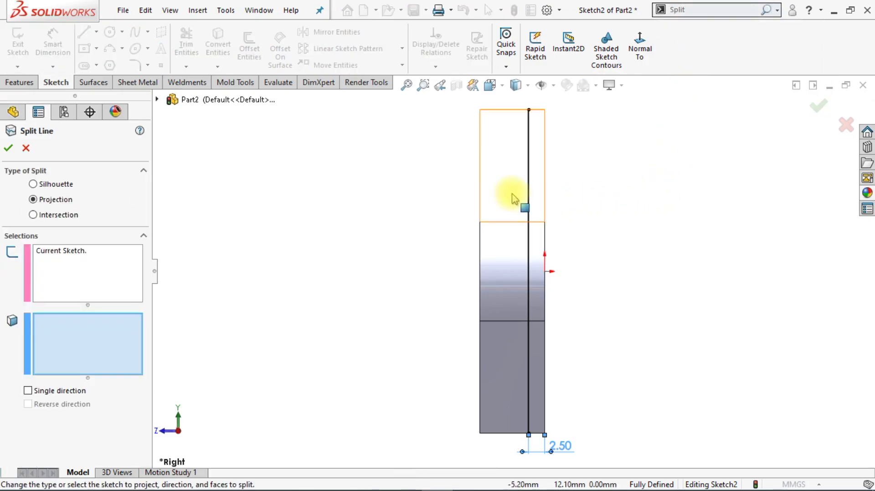
click(528, 192)
click(513, 347)
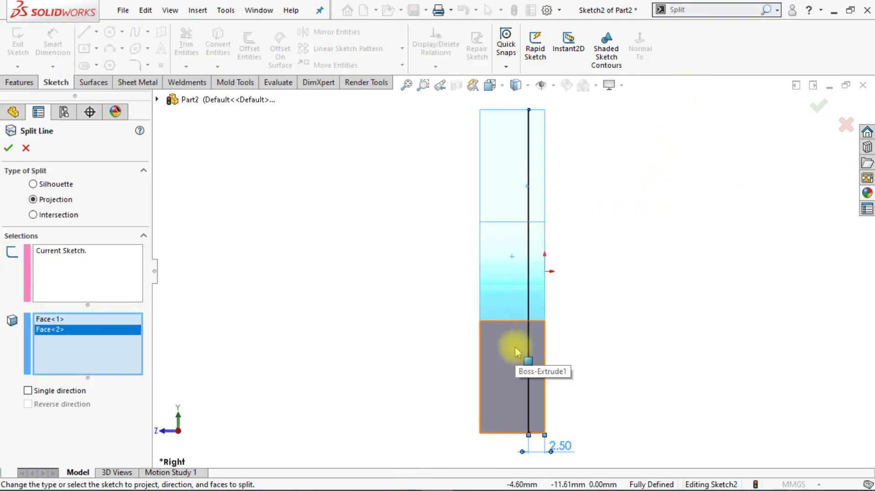
click(545, 354)
key(Right)
key(Right)
key(Right)
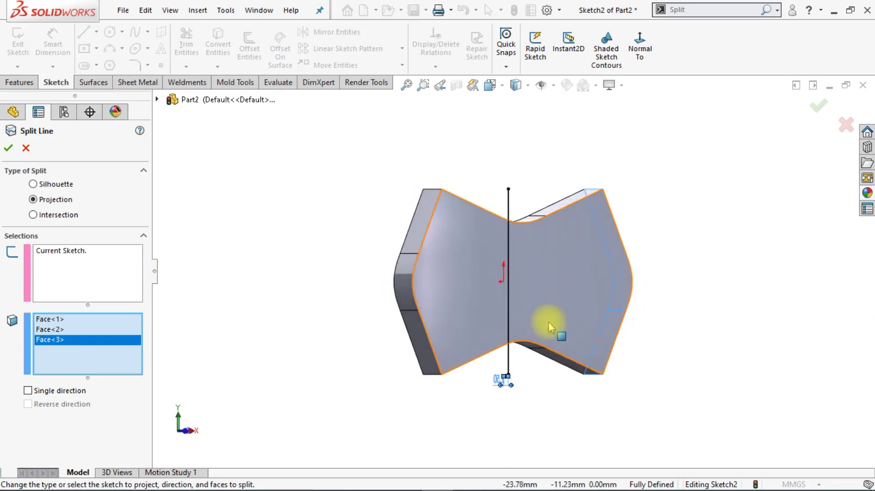
click(429, 231)
click(411, 281)
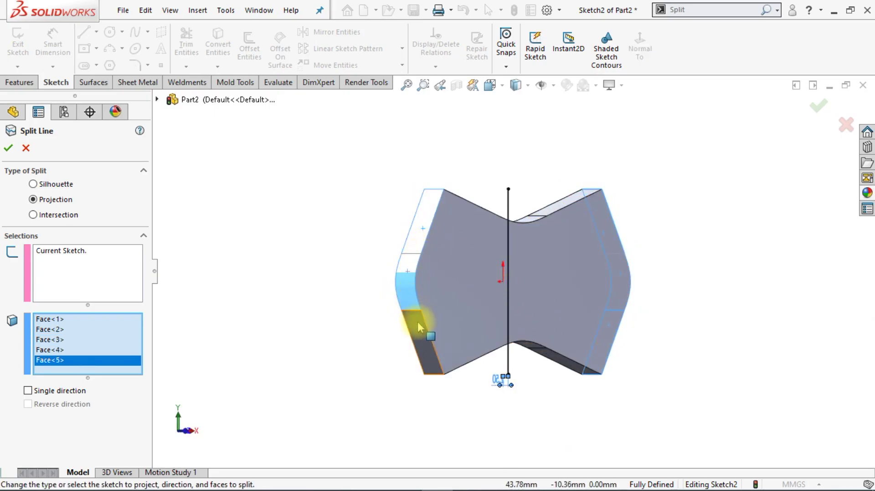
click(418, 322)
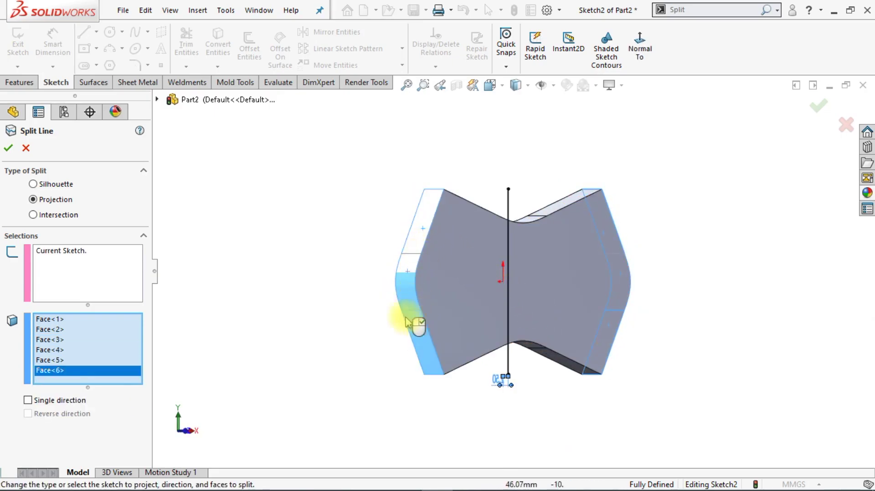
click(10, 154)
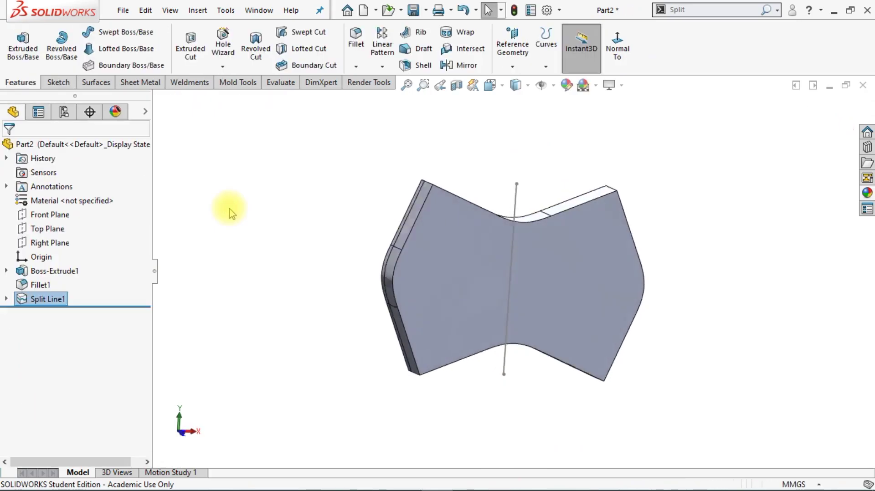
key(ctrl+7)
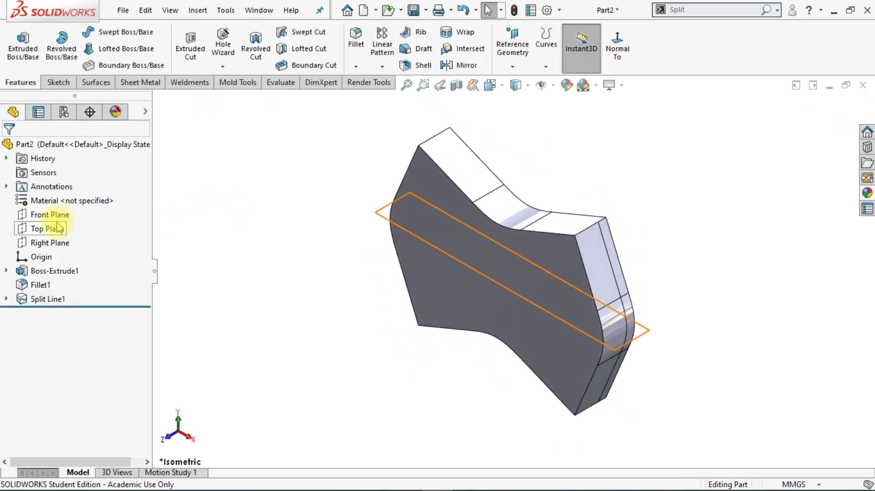
- On the Top Plane, draw a downward three-point arc between the inner edges
click(58, 228)
click(69, 201)
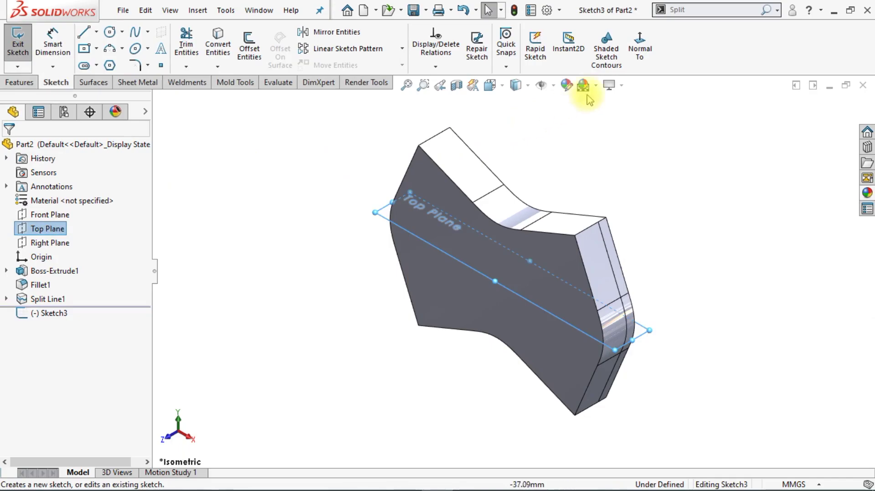
click(640, 57)
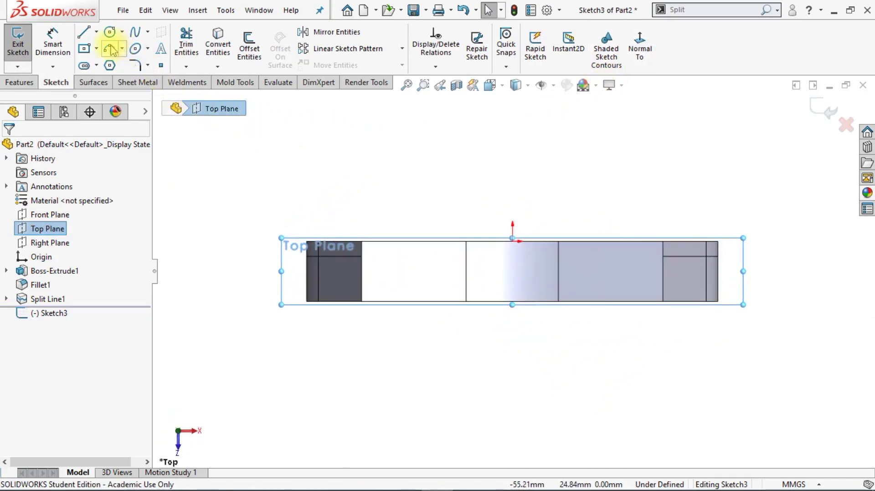
click(111, 49)
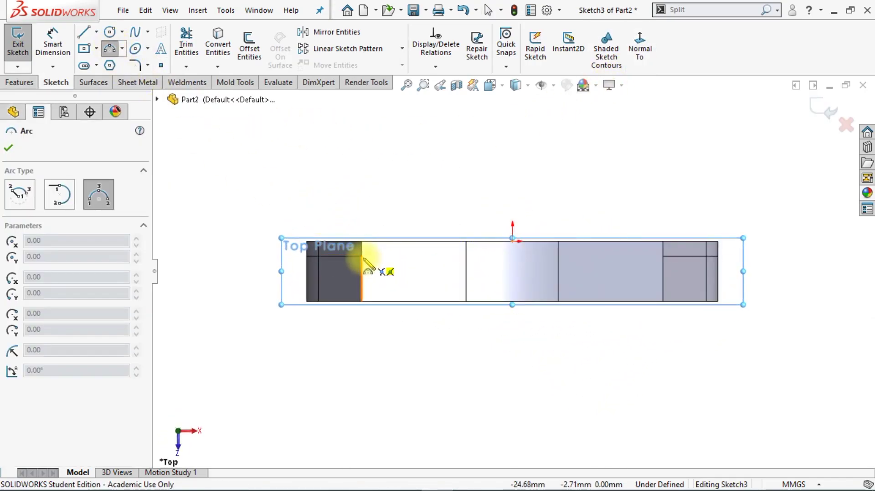
drag(362, 256, 665, 257)
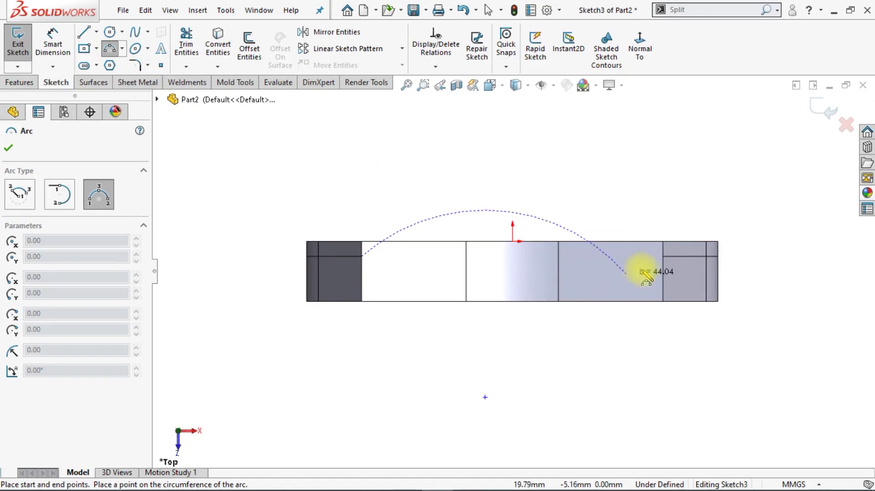
click(664, 256)
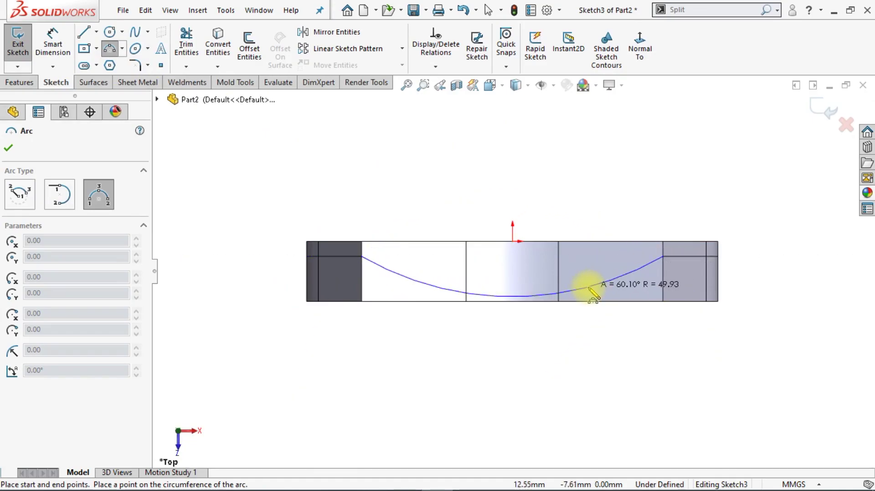
click(590, 289)
key(Escape)
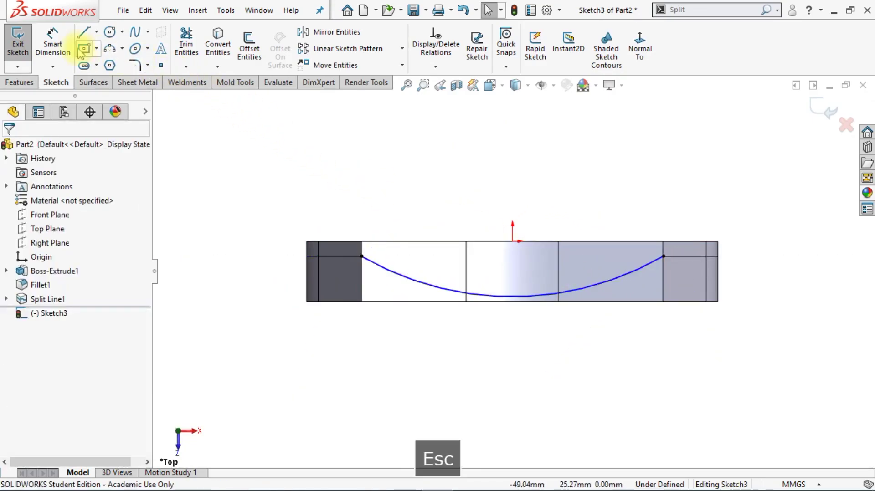
- Dimension the arc's low point 9.50 mm from the origin
click(52, 41)
click(512, 242)
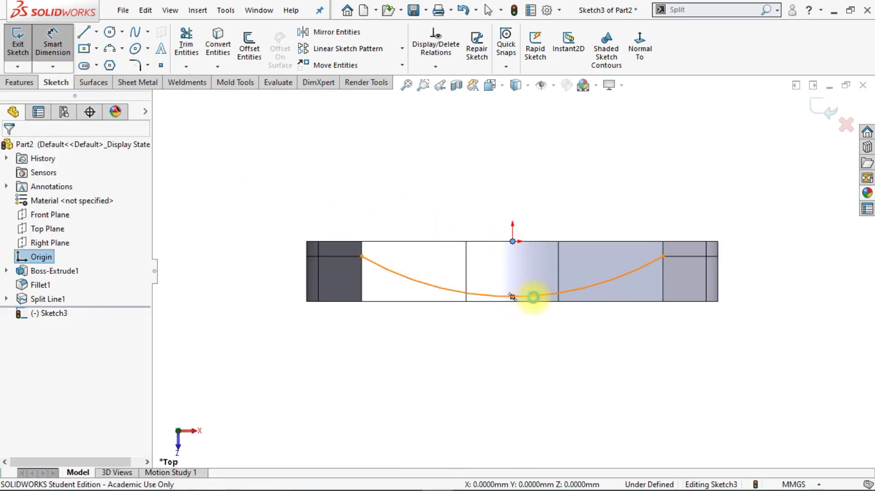
click(512, 297)
click(779, 279)
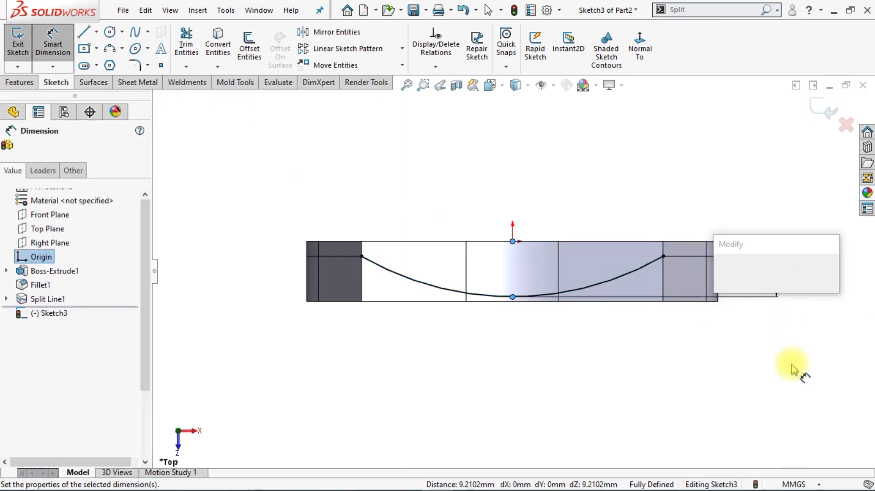
text(9.50mm)
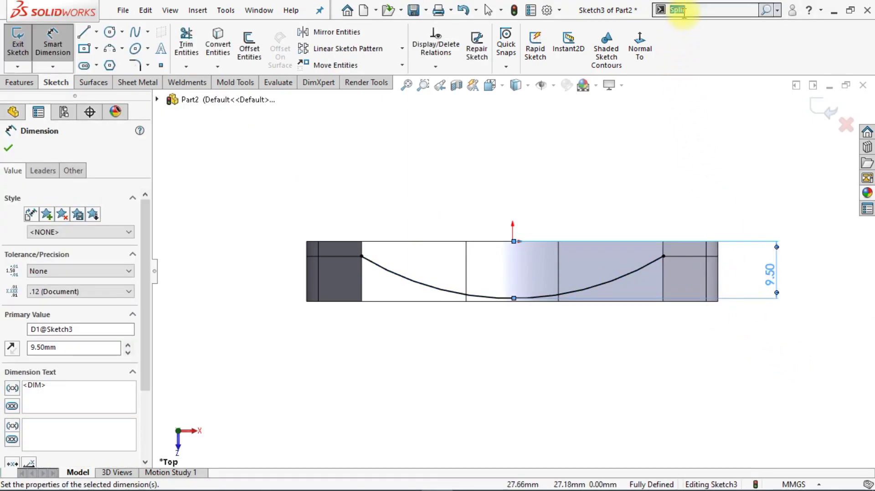
key(Return)
- Project Sketch3's arc as a split line onto six front and side faces
click(689, 26)
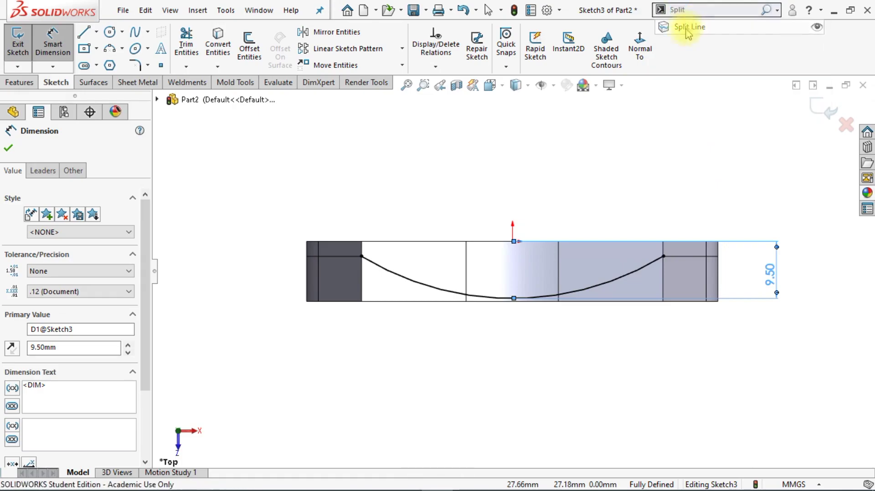
click(449, 264)
click(515, 270)
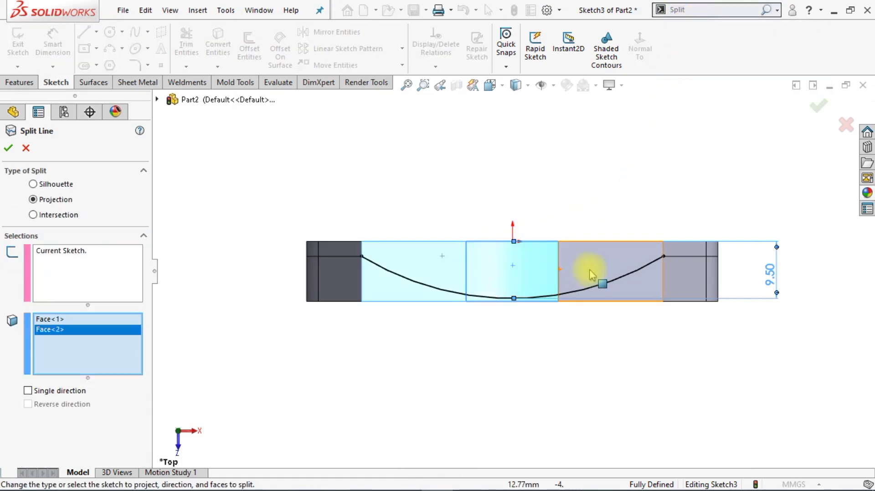
click(592, 282)
mouse_move(611, 319)
middle_down()
mouse_move(613, 347)
mouse_move(570, 342)
middle_up()
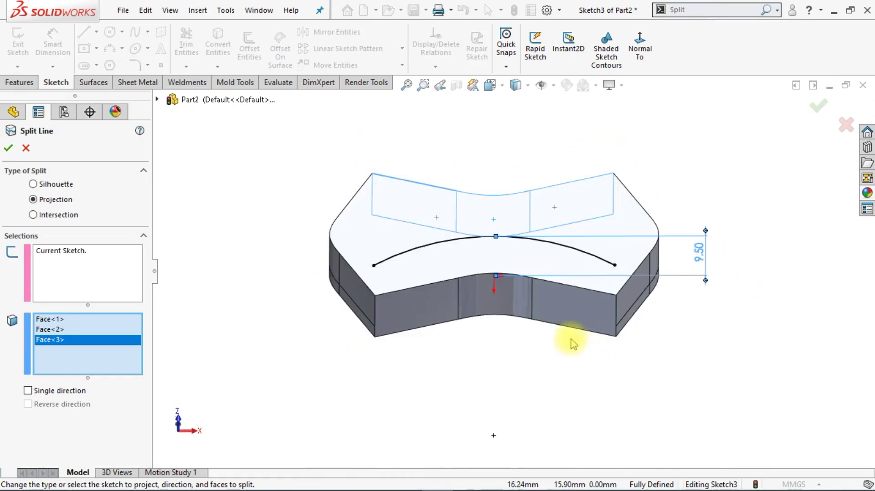
click(551, 310)
click(513, 301)
click(424, 303)
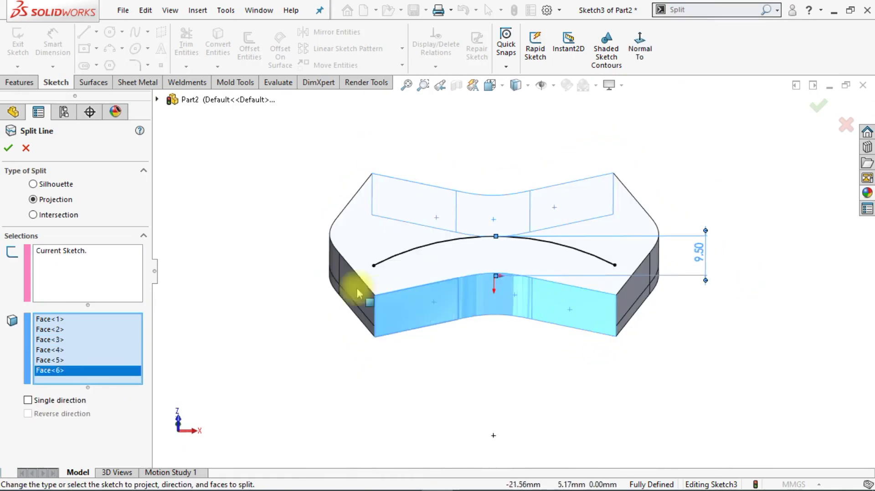
click(9, 149)
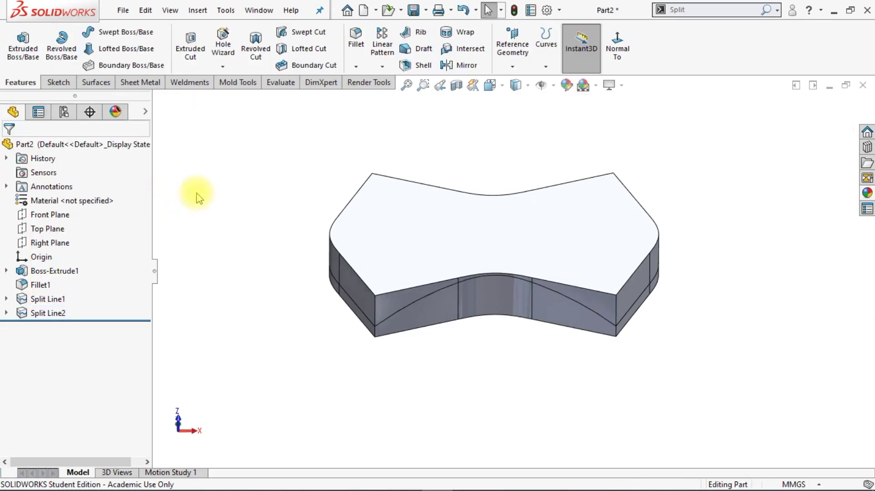
- Choose Delete and Fill and select the top face plus four upper split faces
click(100, 84)
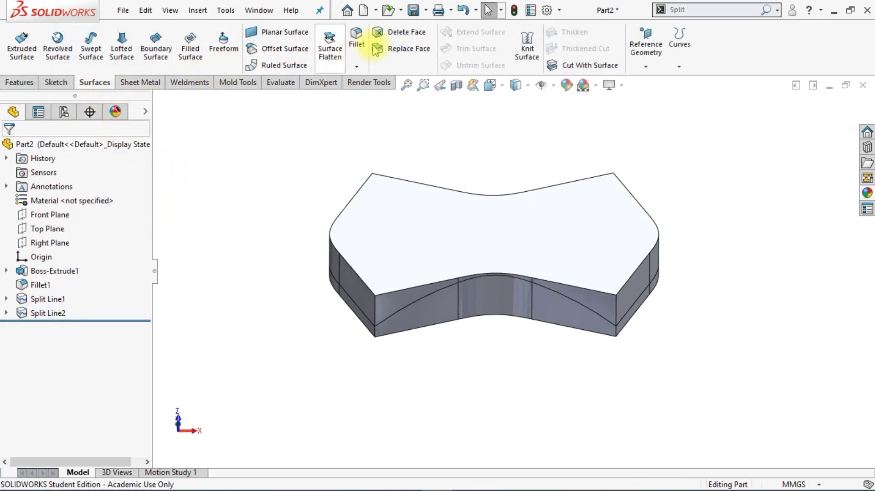
click(397, 33)
click(430, 222)
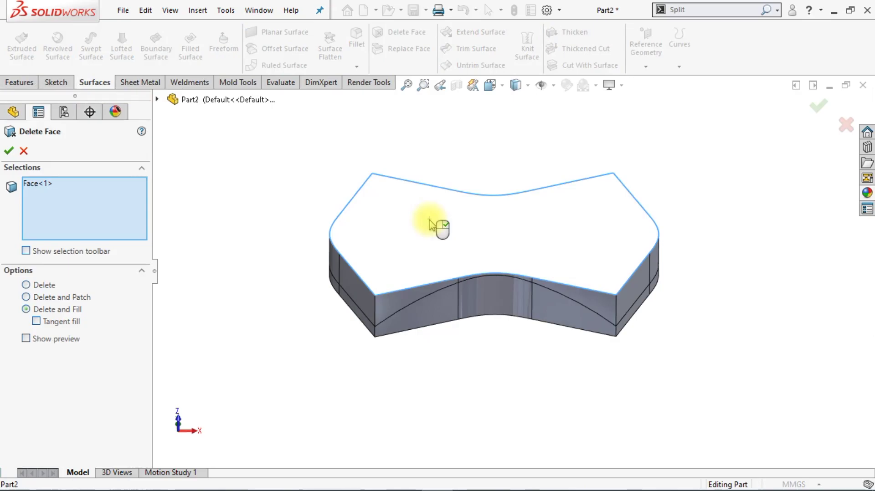
click(418, 296)
scroll(452, 301, down, 5)
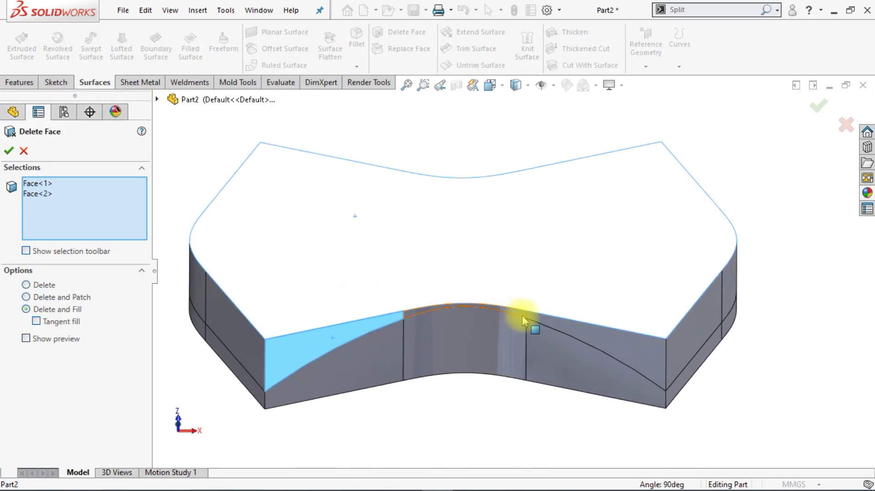
click(522, 317)
click(623, 348)
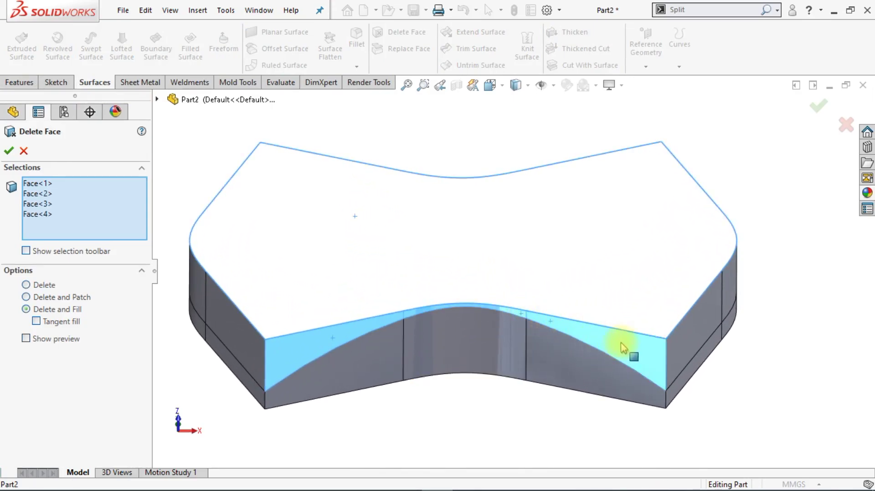
click(682, 350)
- Add the far-side upper split face and apply the Delete and Fill
mouse_move(716, 313)
middle_down()
mouse_move(686, 289)
mouse_move(572, 293)
middle_up()
click(686, 290)
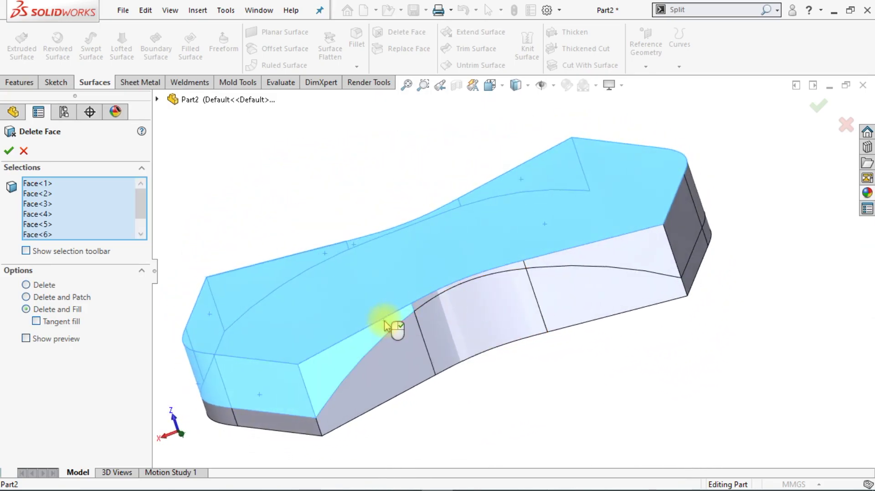
scroll(401, 317, down, 3)
scroll(410, 313, down, 2)
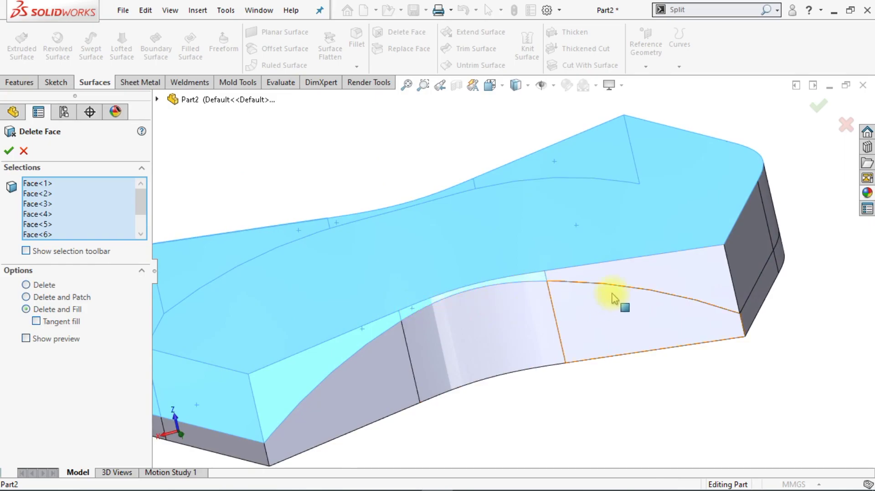
mouse_move(739, 269)
middle_down()
mouse_move(730, 268)
mouse_move(736, 297)
middle_up()
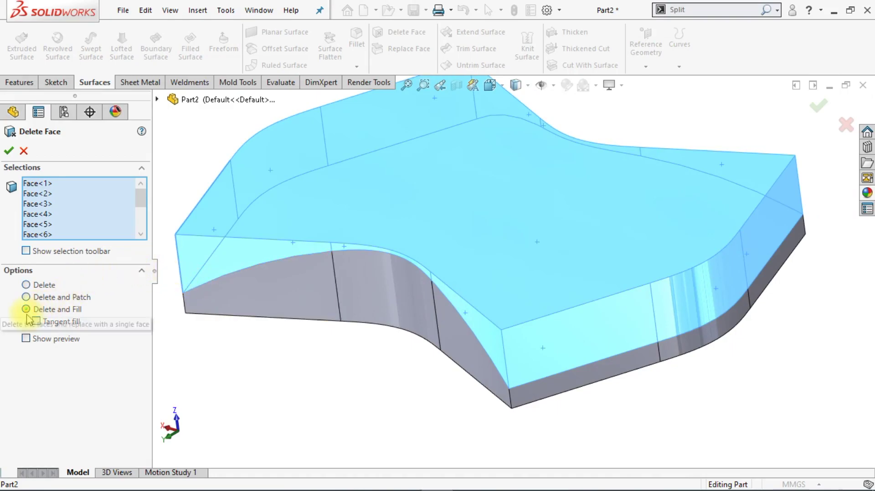
click(9, 153)
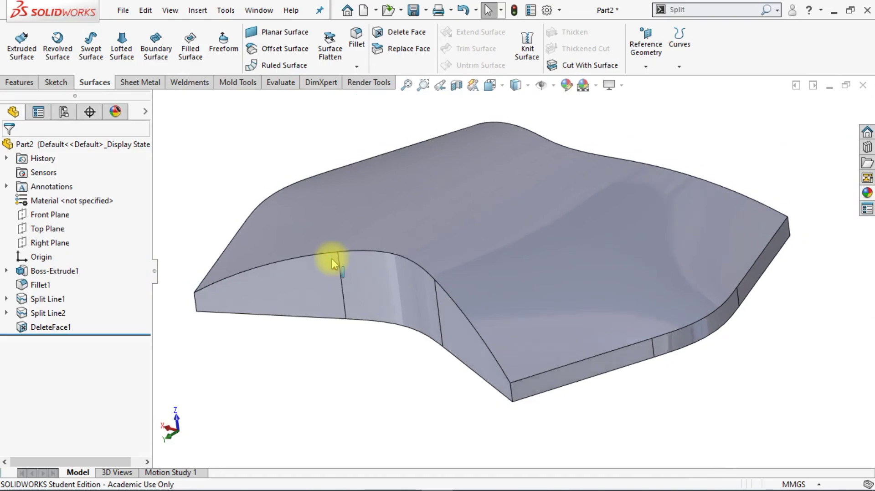
- Round the top and lower curved panel edges with a 2 mm circular fillet as Fillet2
key(ctrl+7)
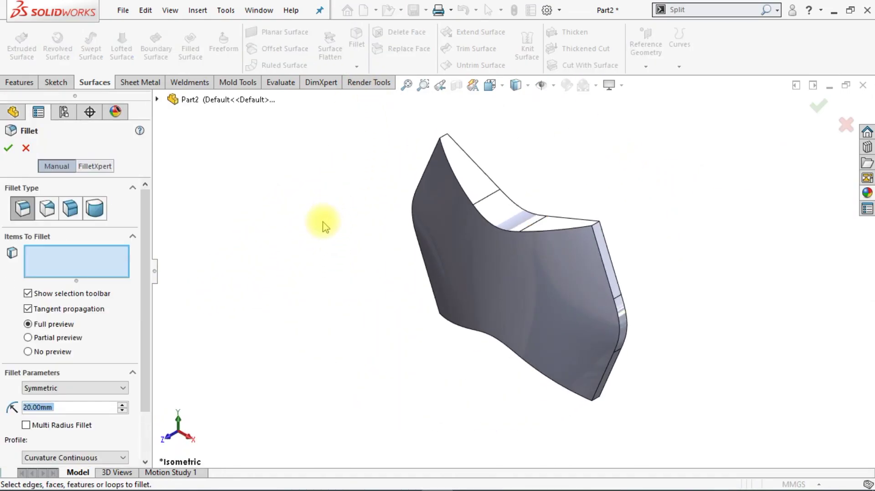
text(2)
key(Return)
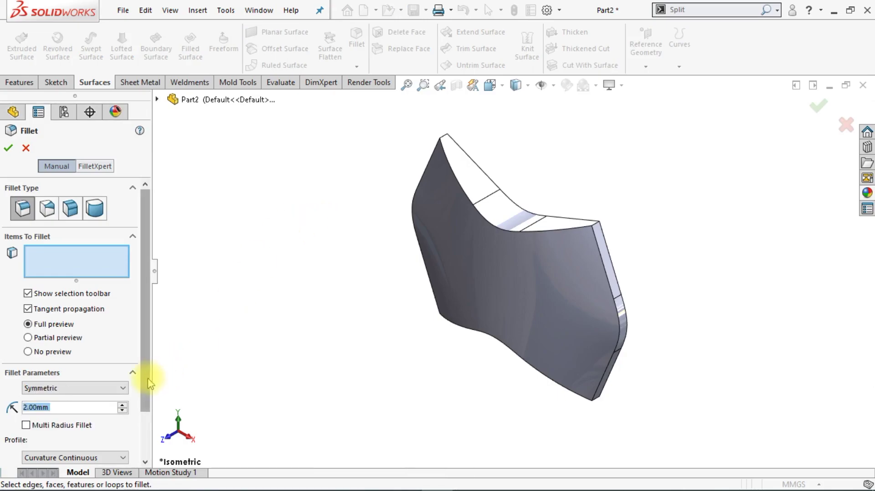
scroll(146, 380, down, 1)
click(122, 415)
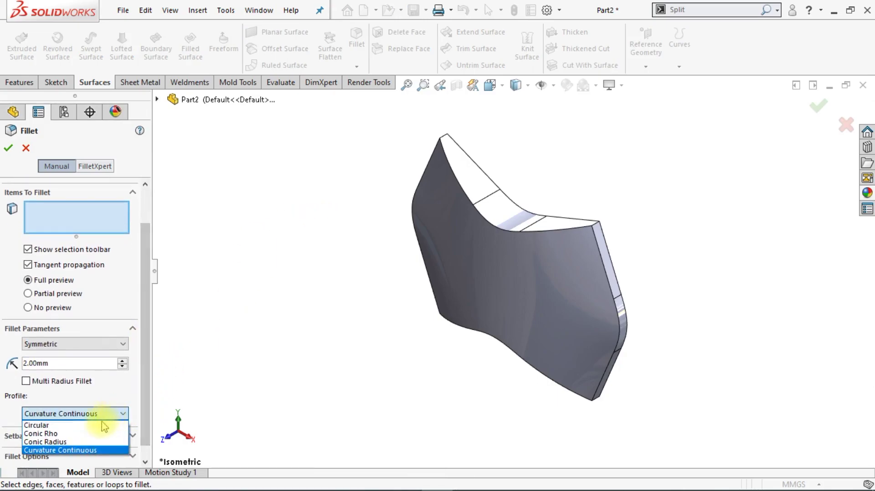
click(77, 429)
click(510, 237)
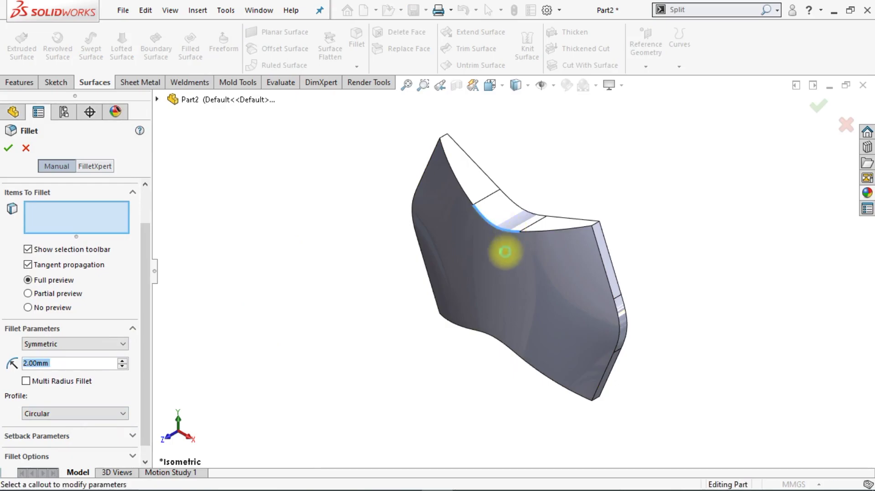
middle_drag(503, 248, 496, 341)
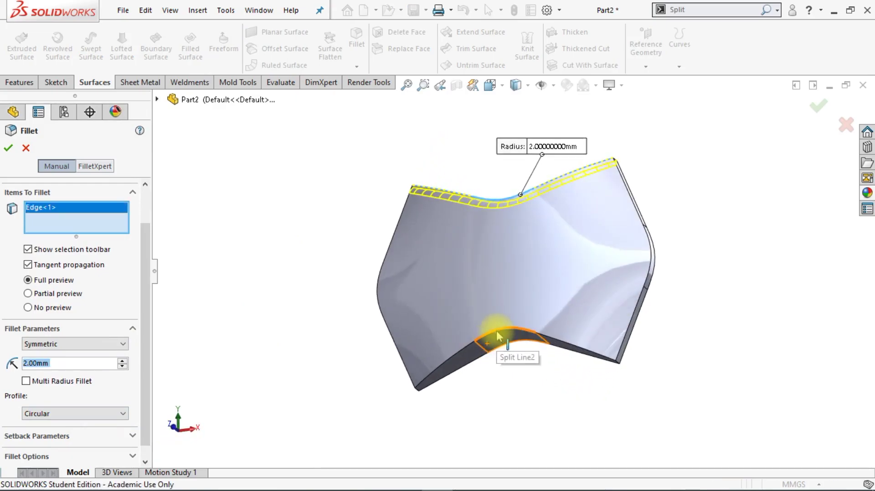
click(497, 336)
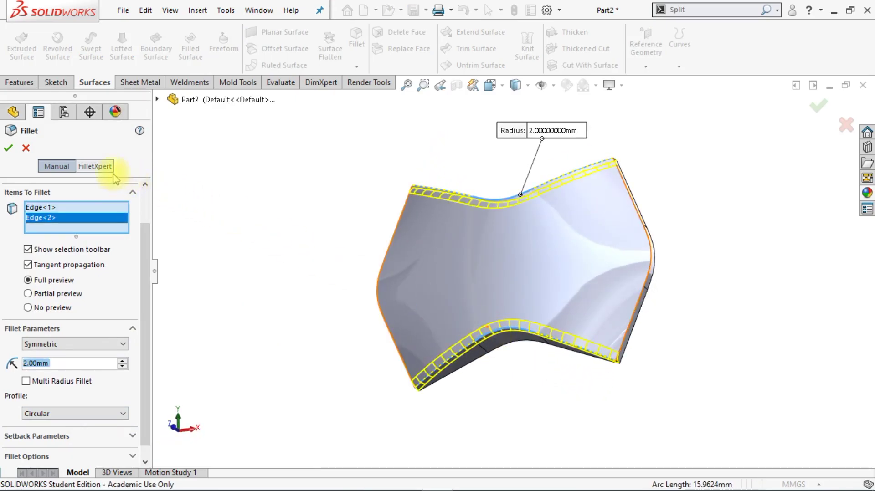
click(10, 148)
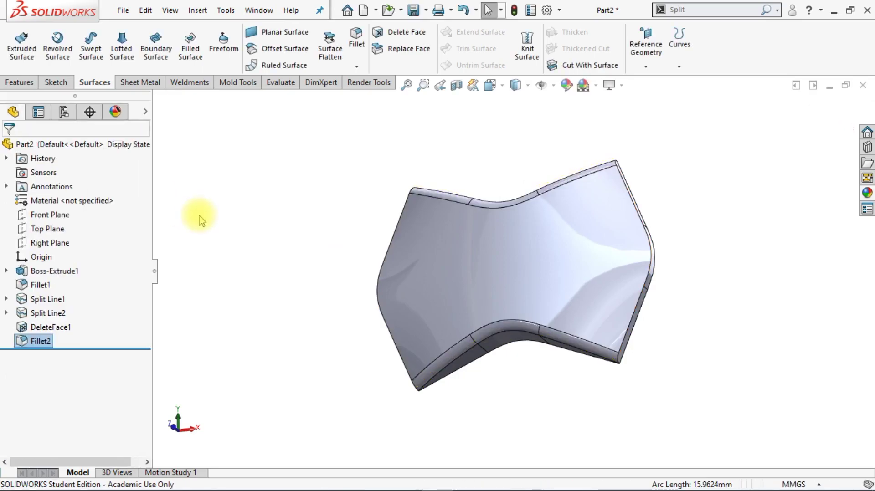
- Delete Fillet2 from the part
key(Down)
key(Down)
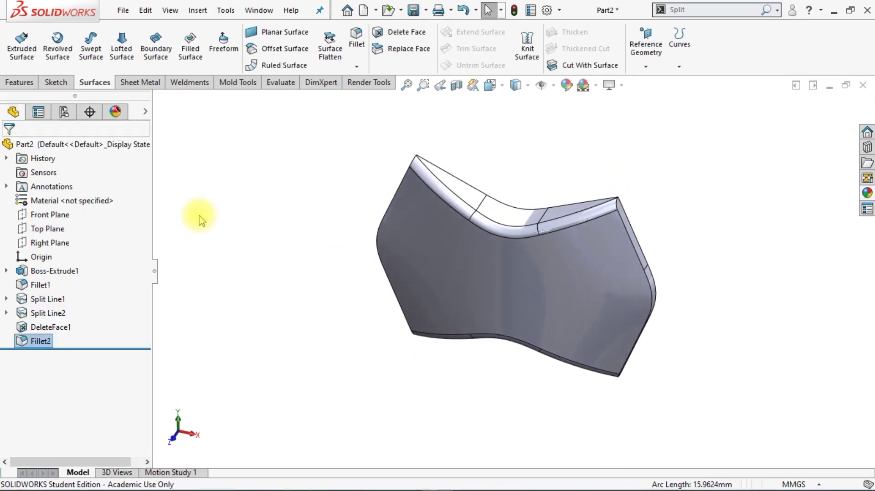
right_click(36, 347)
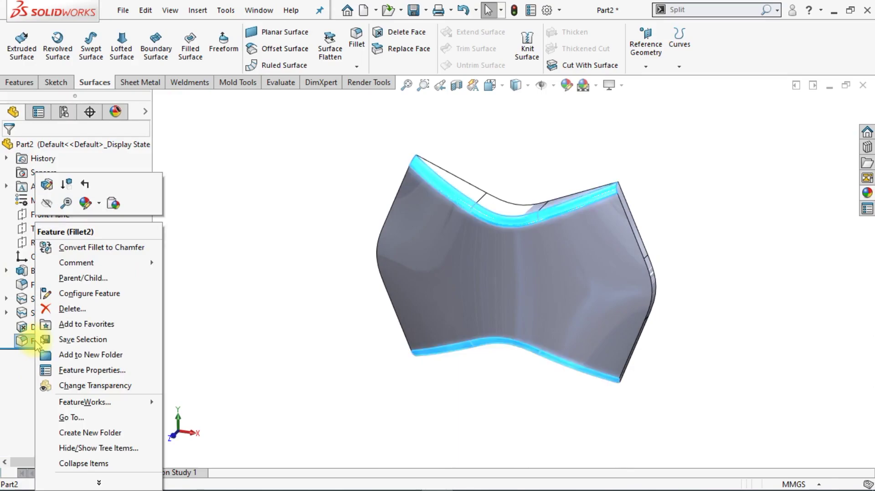
click(64, 309)
click(440, 177)
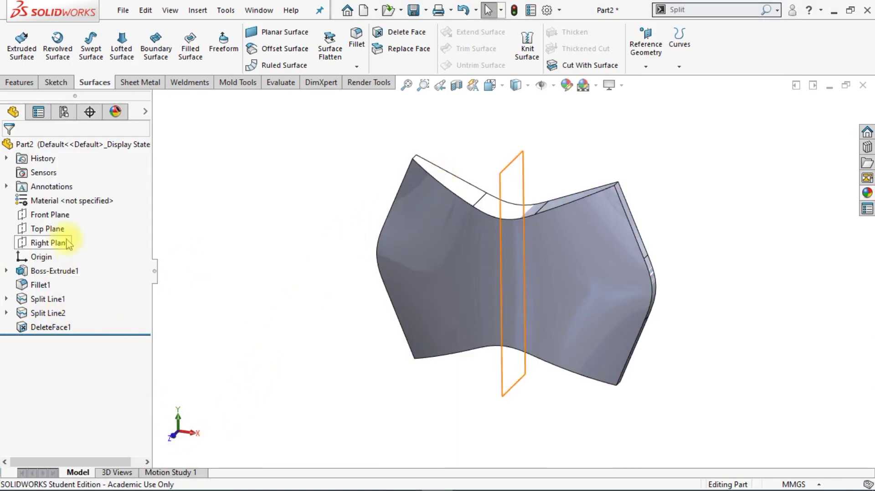
- On the Front Plane, sketch a diagonal line from the lower-left corner plus a short segment to the bottom curve
click(50, 215)
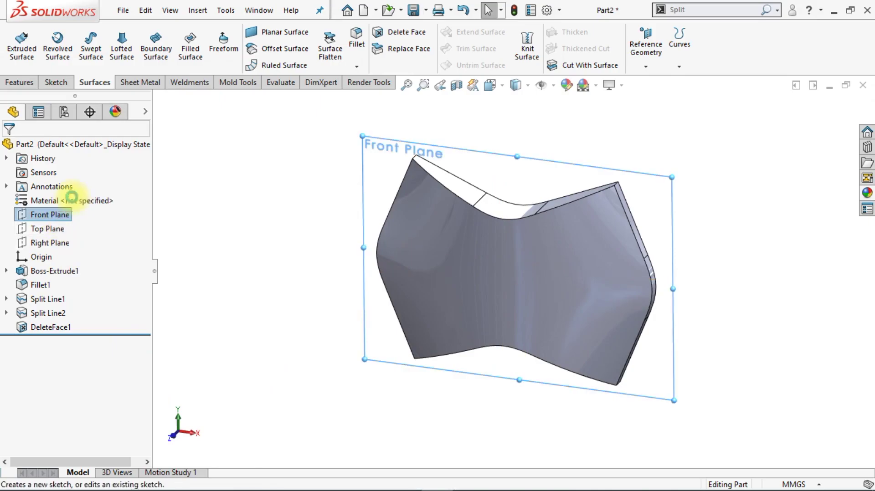
click(70, 191)
click(642, 60)
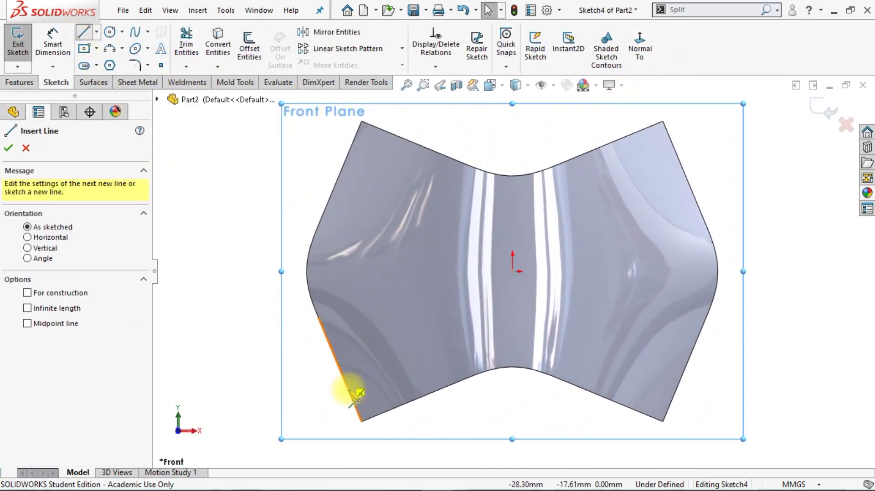
click(362, 421)
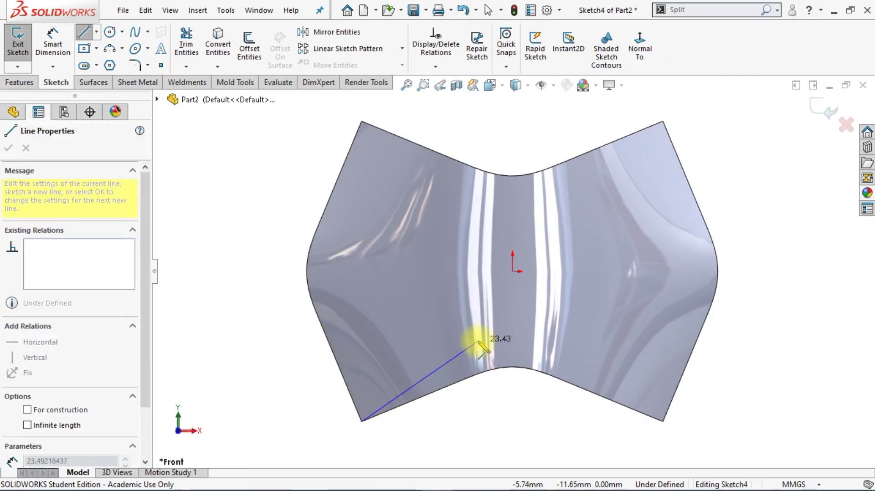
click(475, 335)
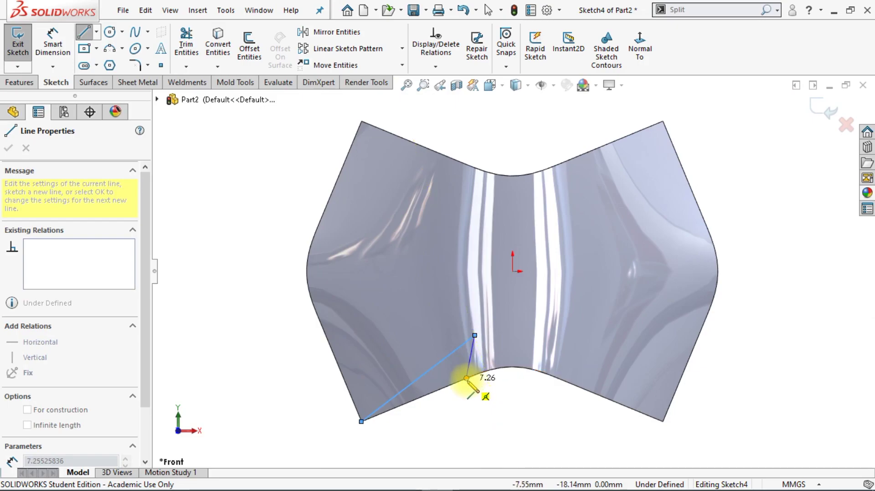
click(466, 378)
key(Escape)
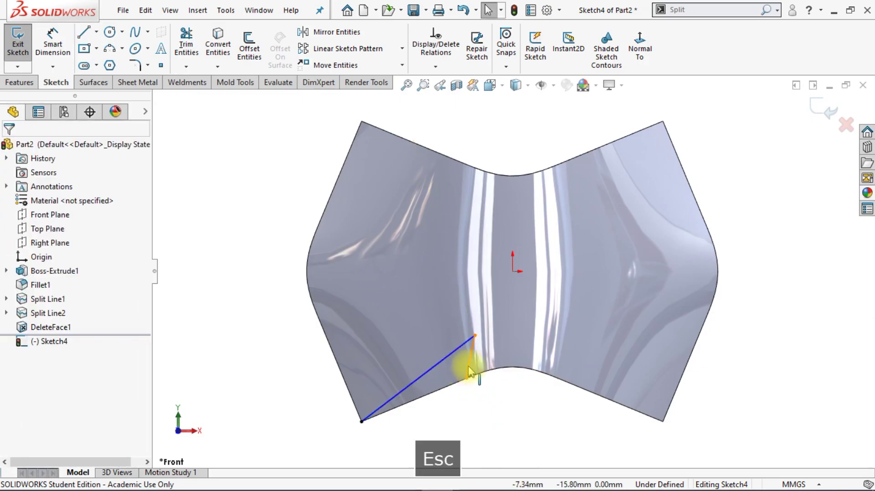
- Make the short segment a vertical construction line dimensioned 4.5 mm
click(468, 370)
click(525, 310)
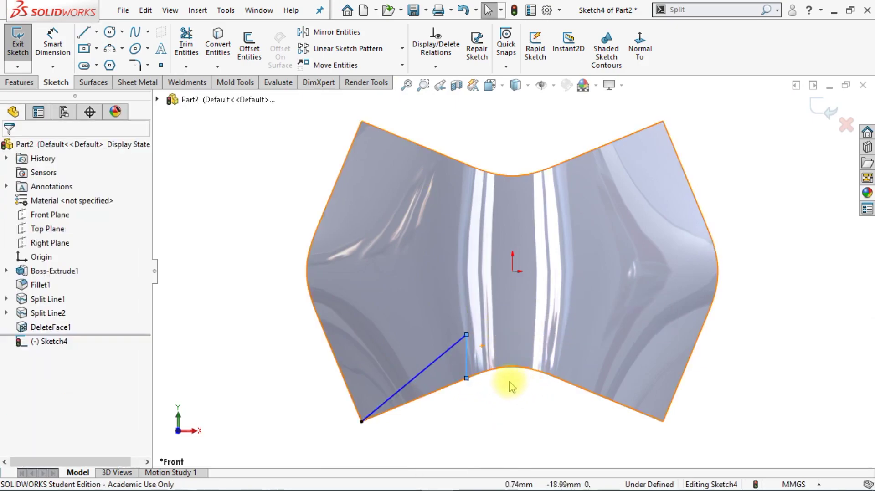
click(478, 345)
click(521, 316)
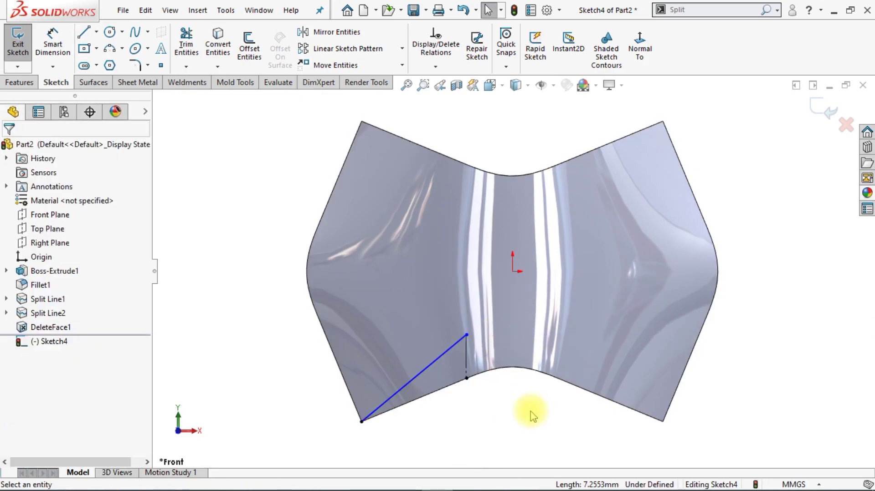
click(52, 43)
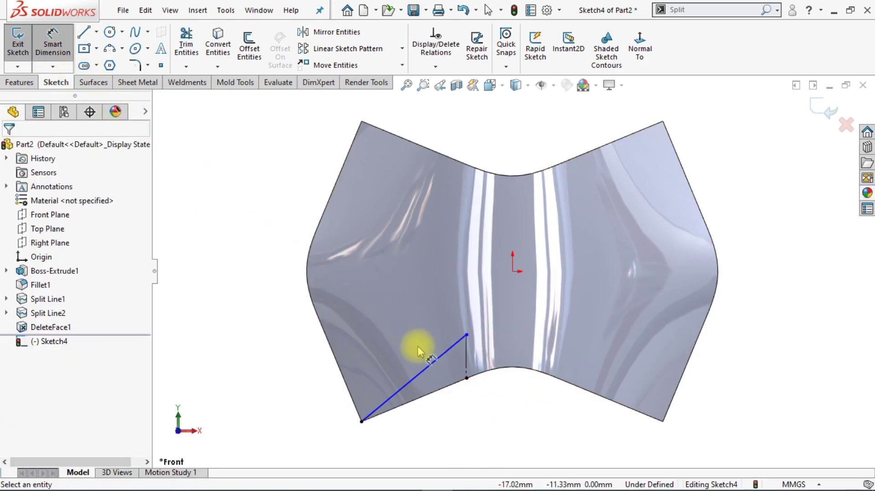
click(408, 383)
click(294, 355)
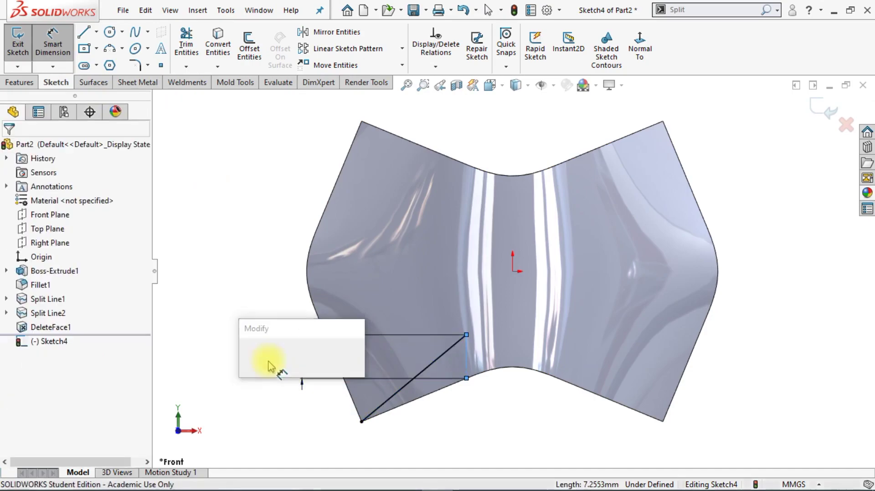
text(4.5)
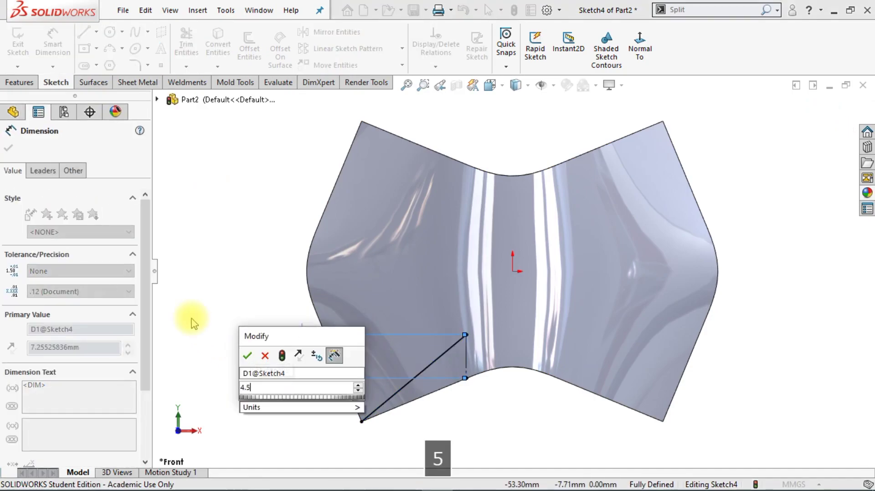
key(Return)
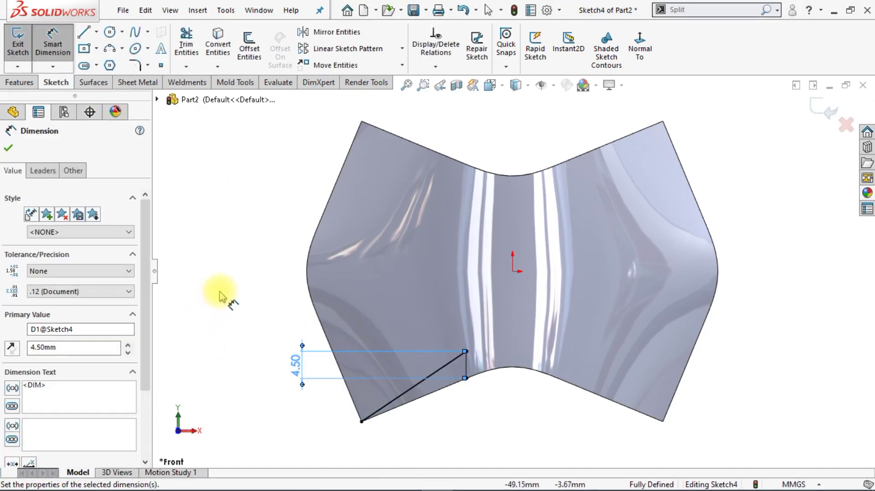
- Draw a vertical centerline from the bottom curve to the origin and a horizontal one to the right edge
click(96, 31)
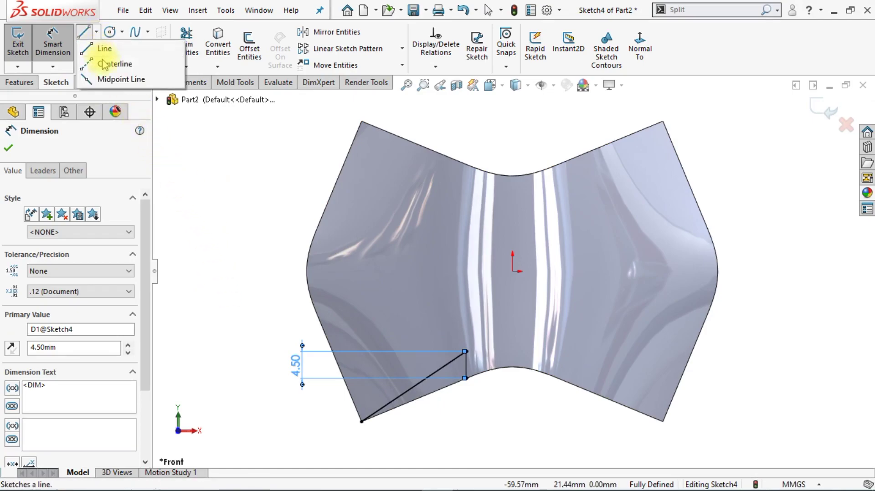
click(117, 62)
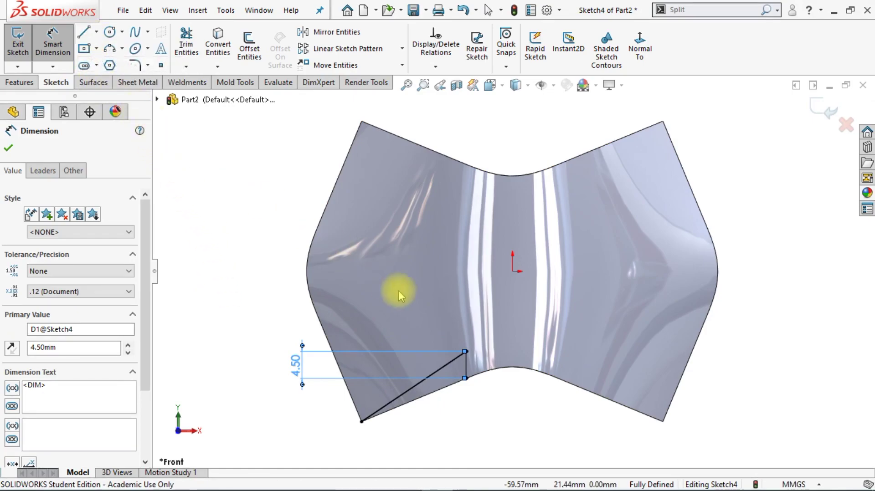
click(513, 367)
click(512, 272)
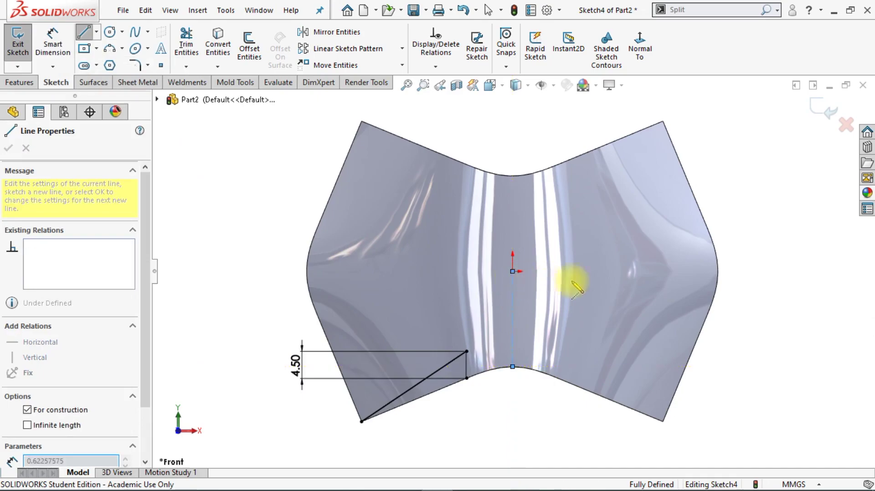
click(718, 272)
key(Escape)
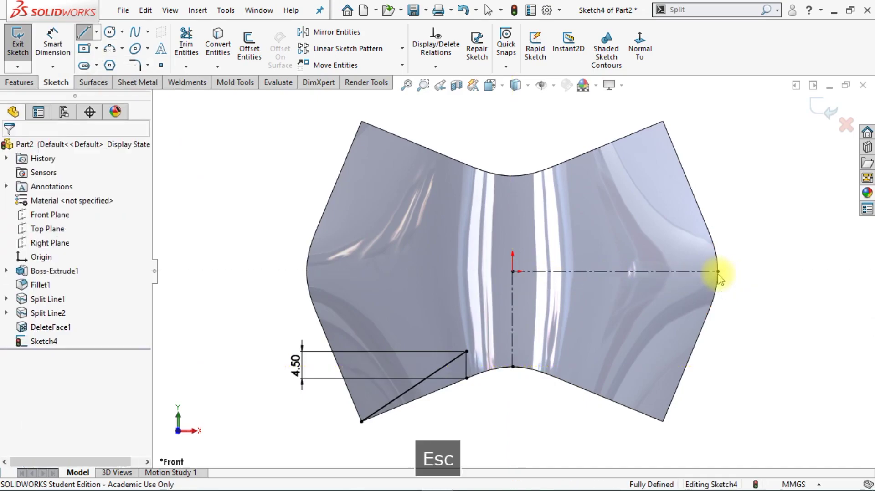
- Mirror the diagonal line and short vertical segment about the vertical centerline
click(328, 32)
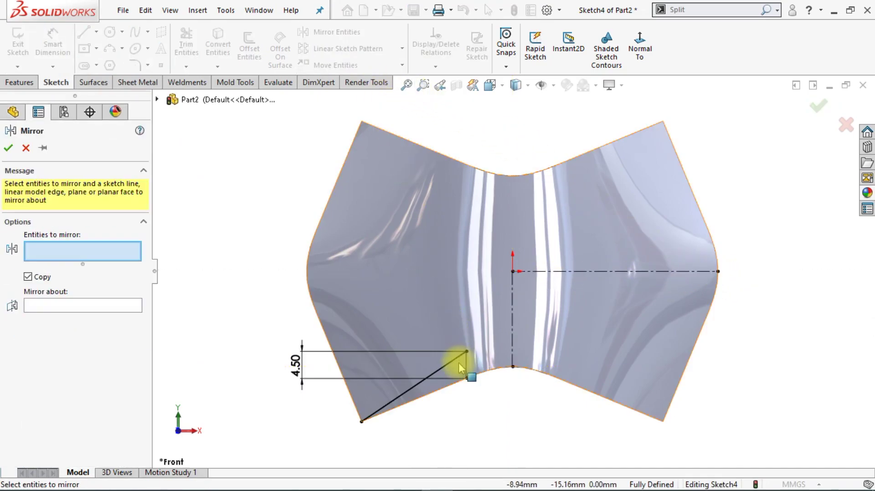
click(466, 365)
click(433, 373)
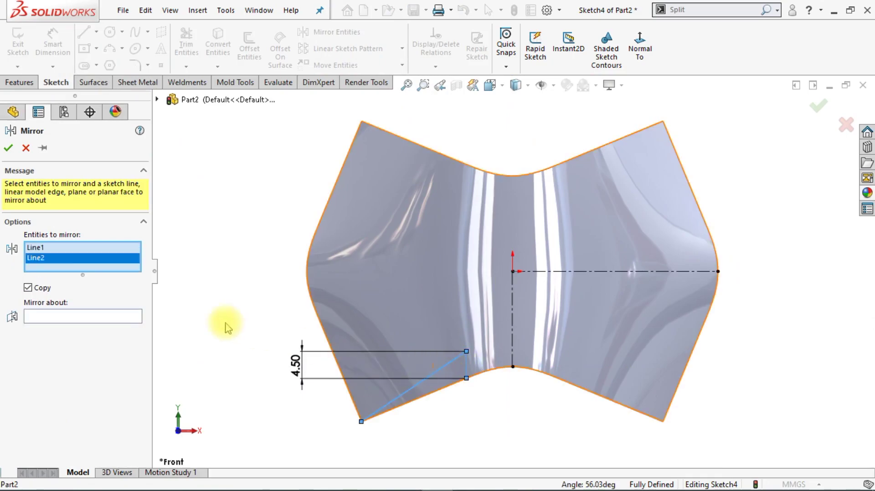
click(129, 318)
click(511, 355)
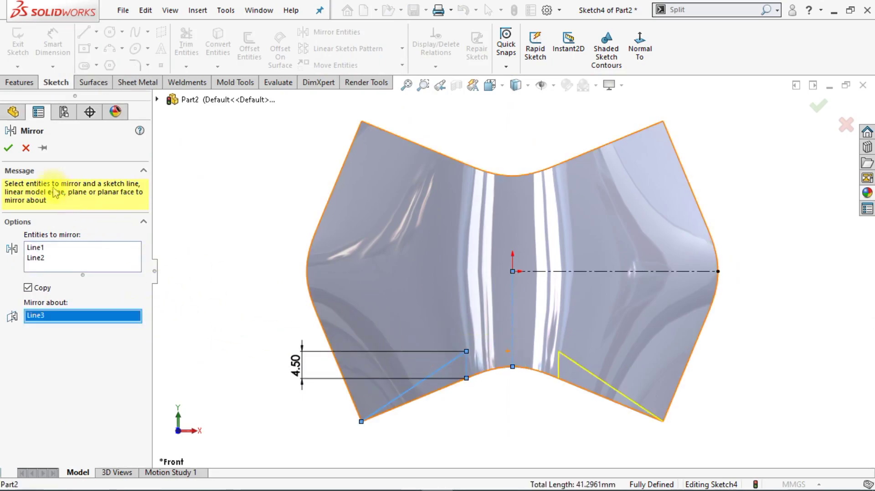
click(9, 149)
key(Return)
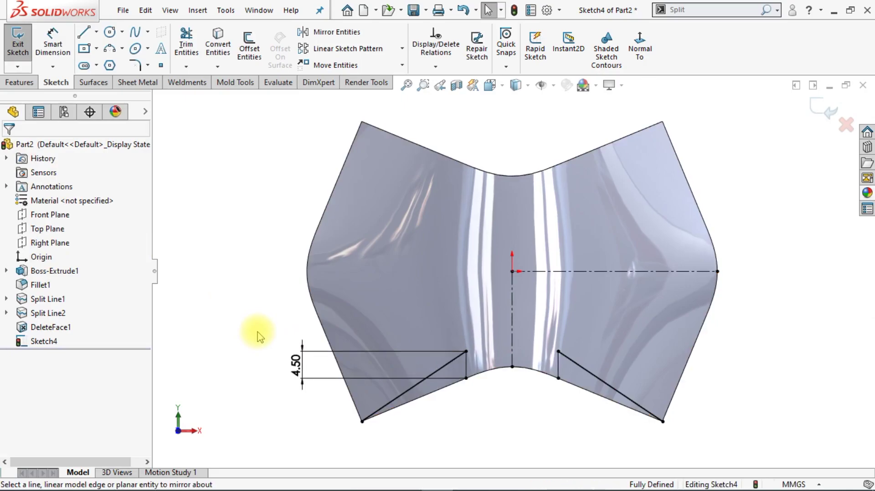
- Draw a style spline from the left vertical leg's top over the notch to the right leg's top
scroll(437, 396, down, 1)
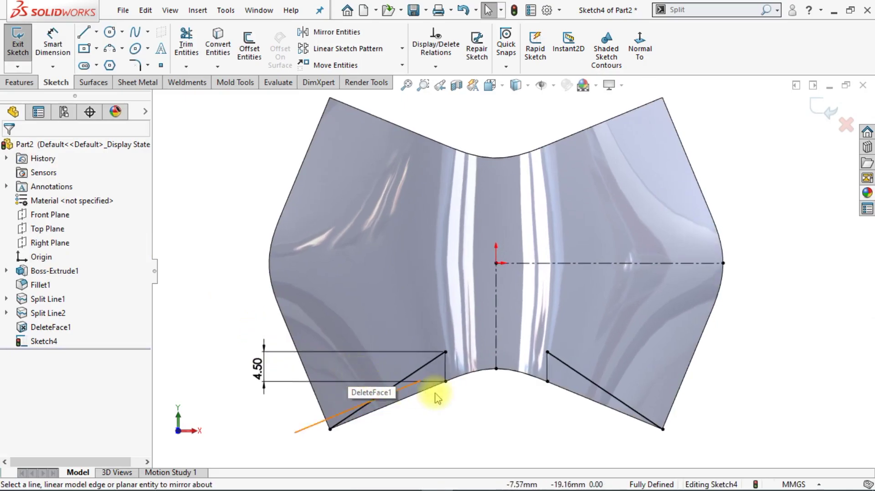
scroll(438, 397, down, 2)
scroll(440, 398, down, 1)
scroll(440, 399, down, 1)
scroll(440, 399, down, 2)
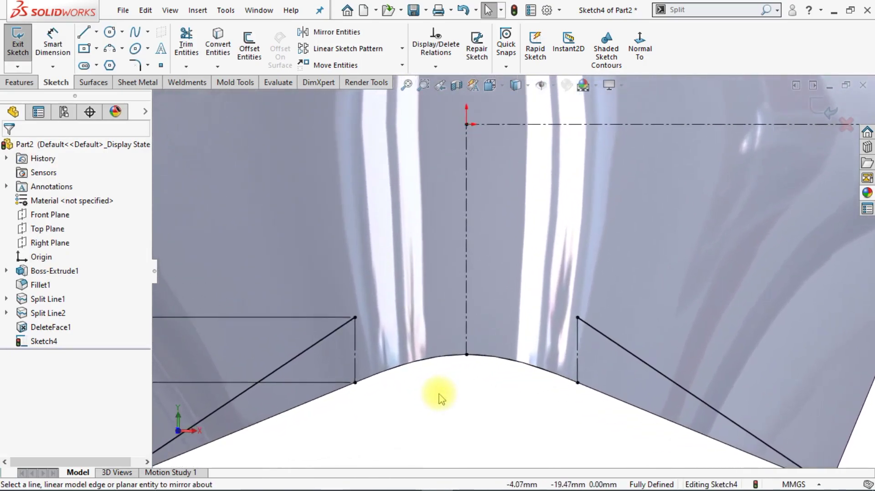
scroll(440, 399, down, 1)
scroll(438, 399, down, 1)
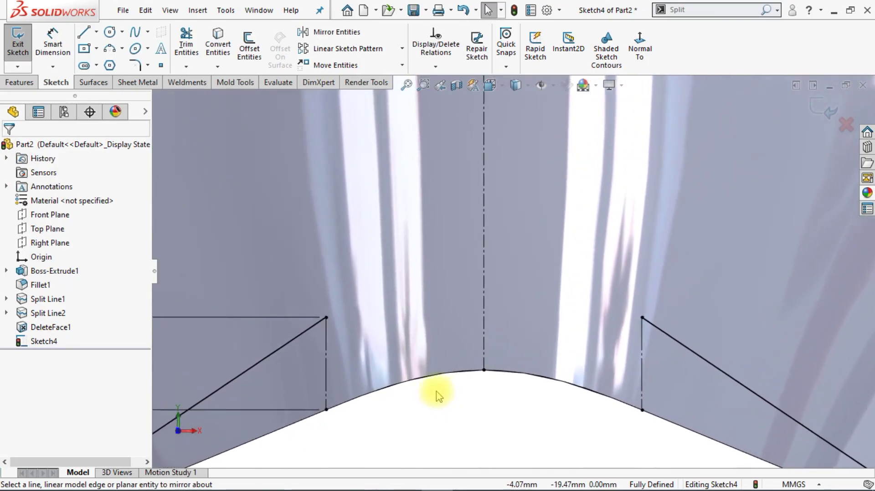
click(148, 31)
click(148, 60)
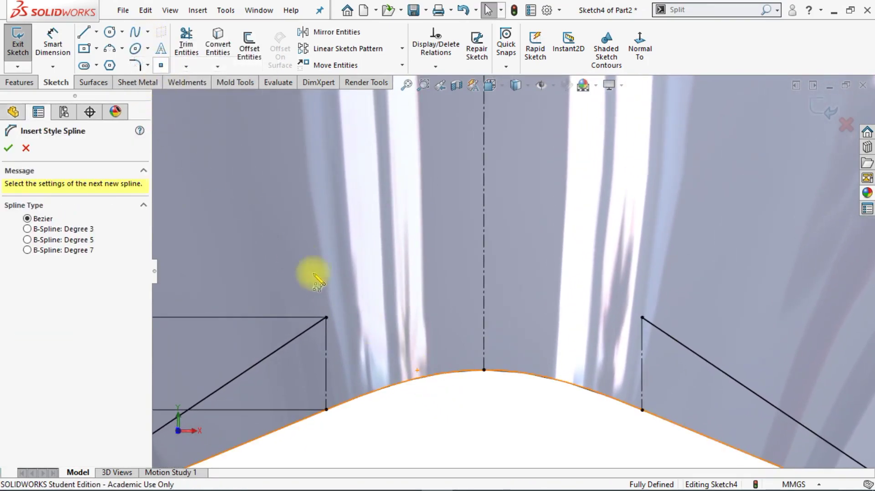
click(325, 318)
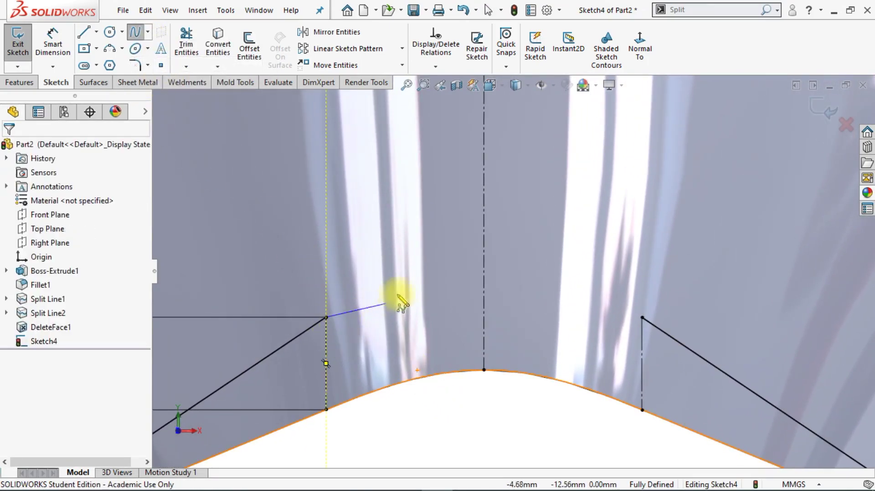
click(410, 234)
click(531, 234)
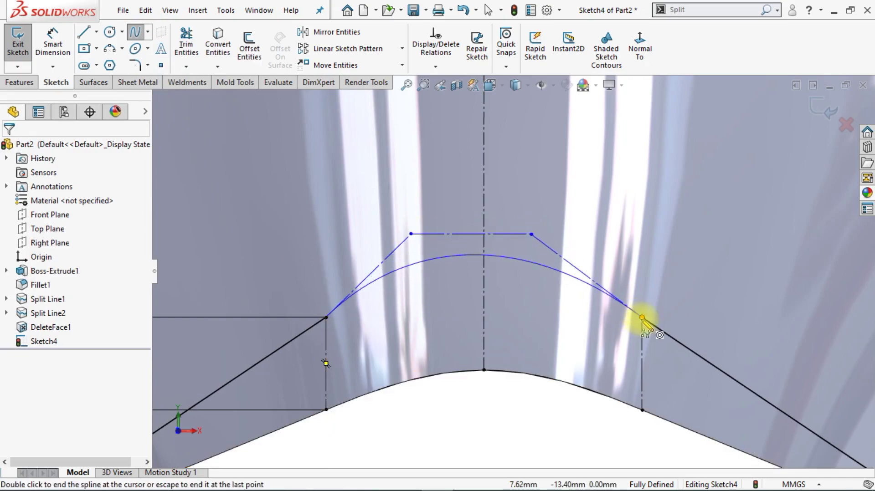
click(642, 318)
key(Escape)
- Make the spline's top control-polygon line horizontal
click(400, 245)
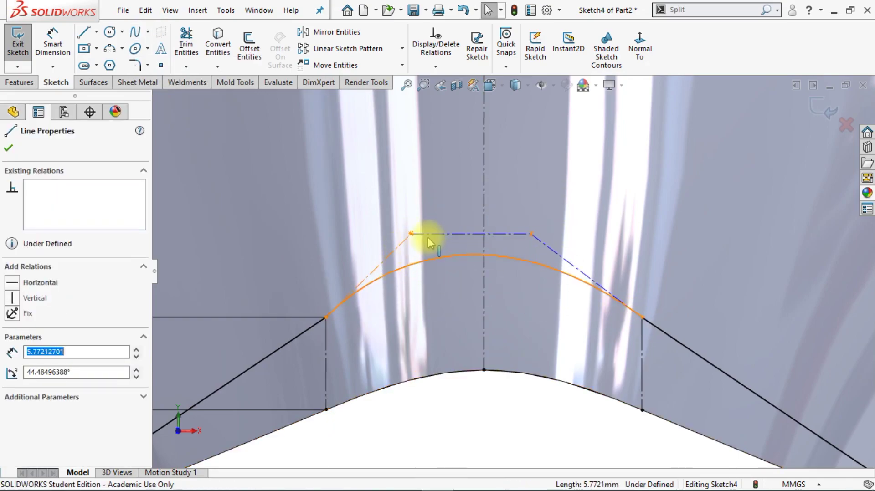
ctrl+click(553, 250)
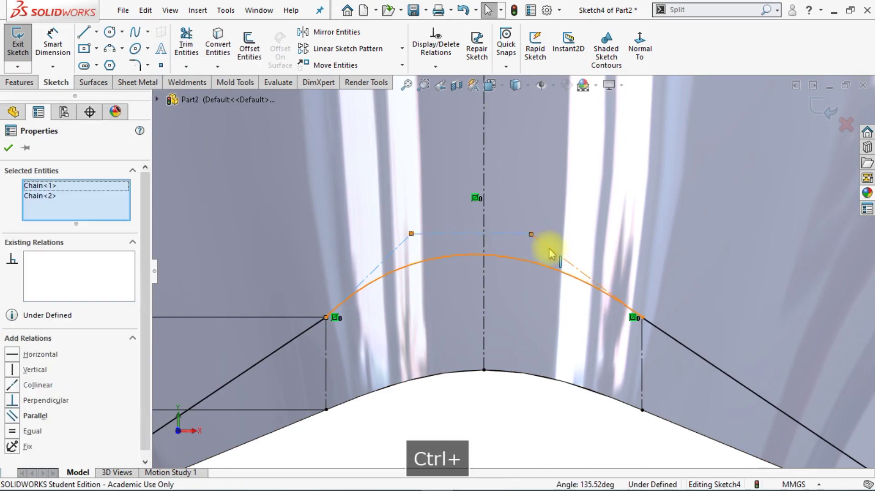
ctrl+click(595, 236)
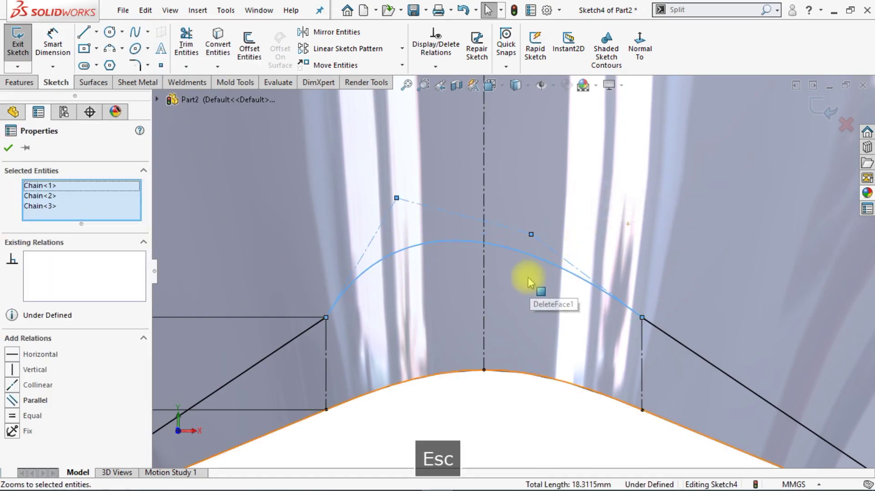
key(Escape)
click(462, 215)
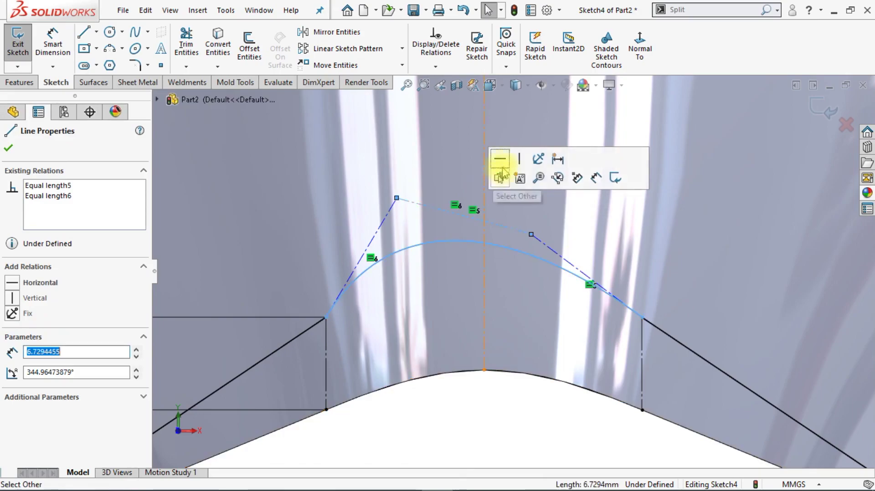
click(501, 168)
key(Escape)
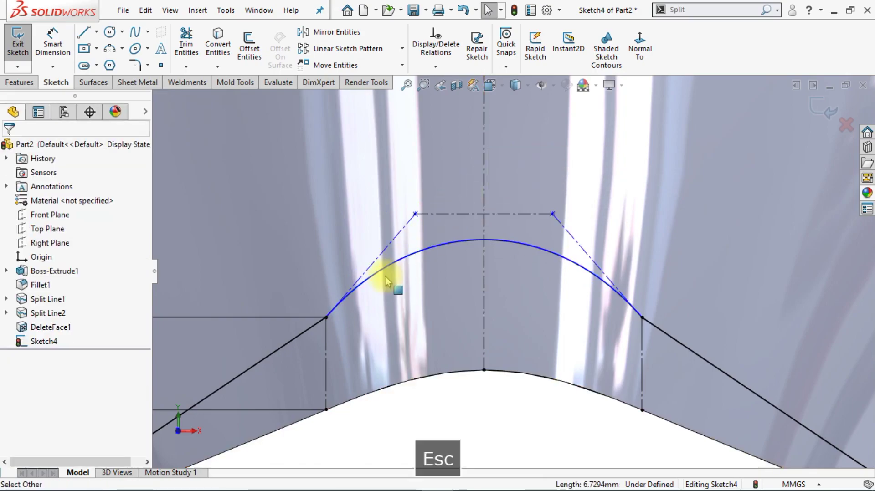
- Relate the spline to the left slanted line so the sketch becomes fully defined
click(384, 253)
ctrl+click(304, 333)
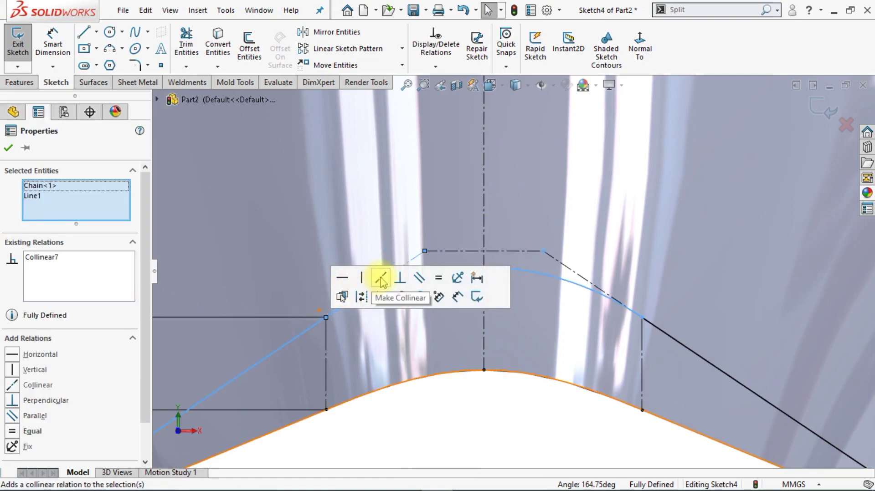
key(Escape)
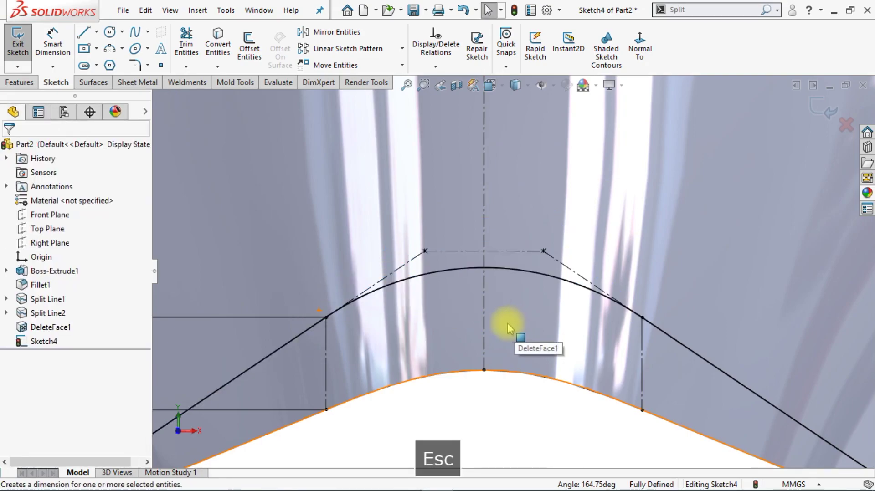
middle_drag(507, 324, 503, 326)
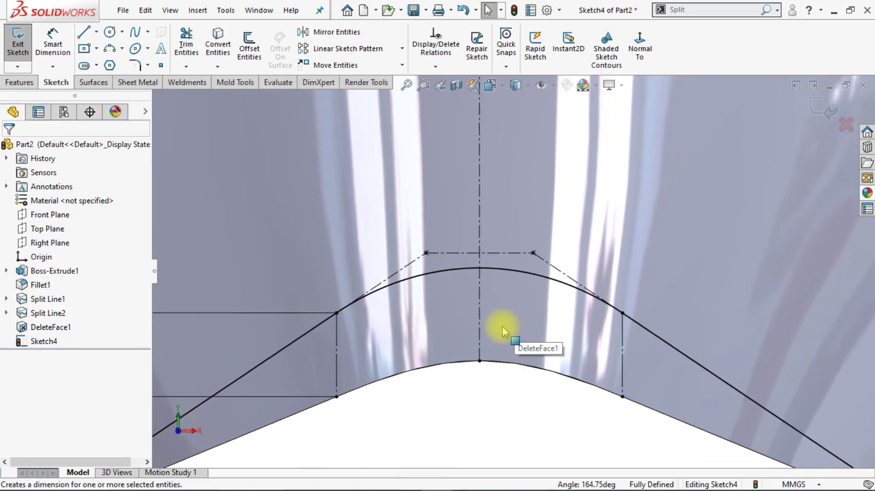
scroll(502, 327, up, 3)
scroll(502, 326, up, 3)
scroll(502, 326, up, 1)
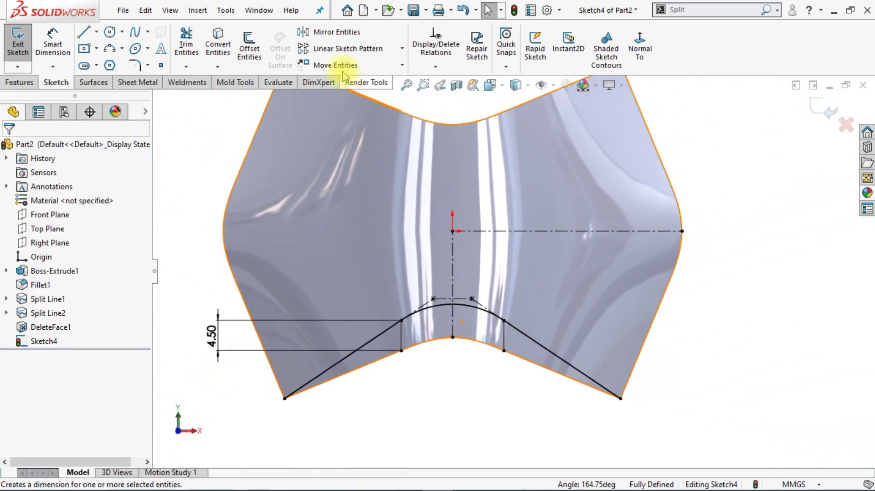
- Mirror the slanted lines, spline and short vertical lines about the horizontal centreline
click(337, 36)
click(391, 327)
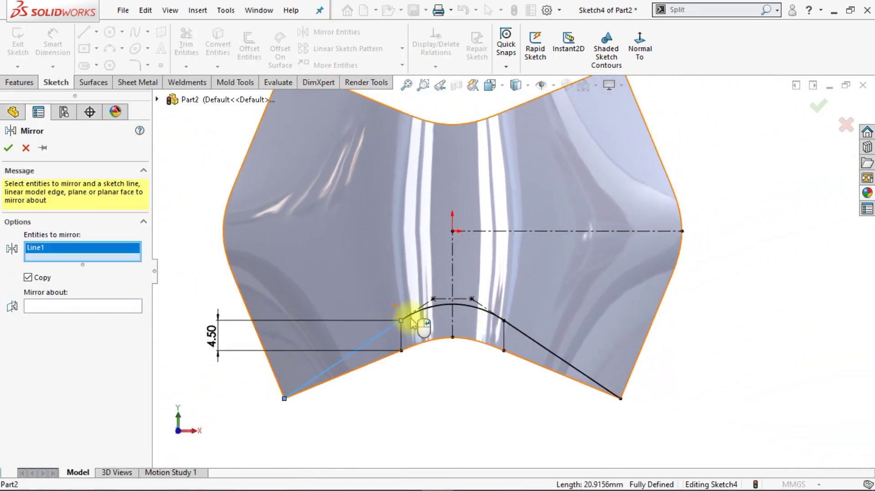
click(412, 316)
click(537, 340)
click(503, 343)
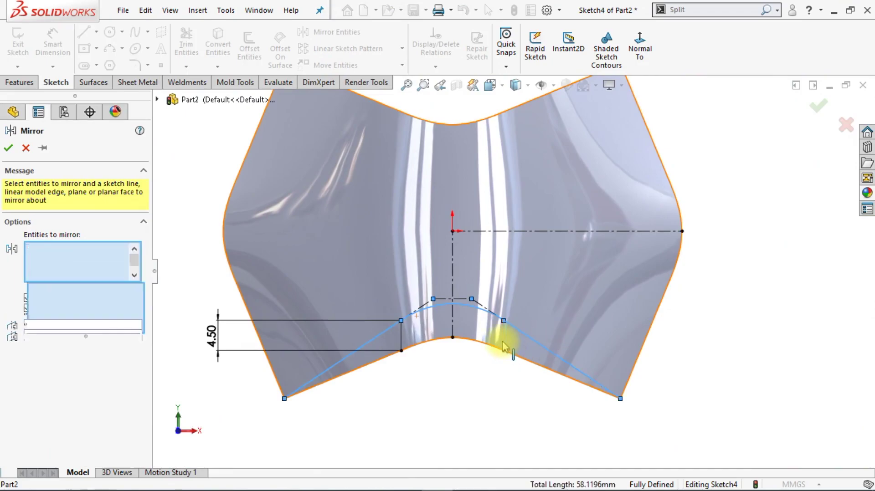
click(403, 347)
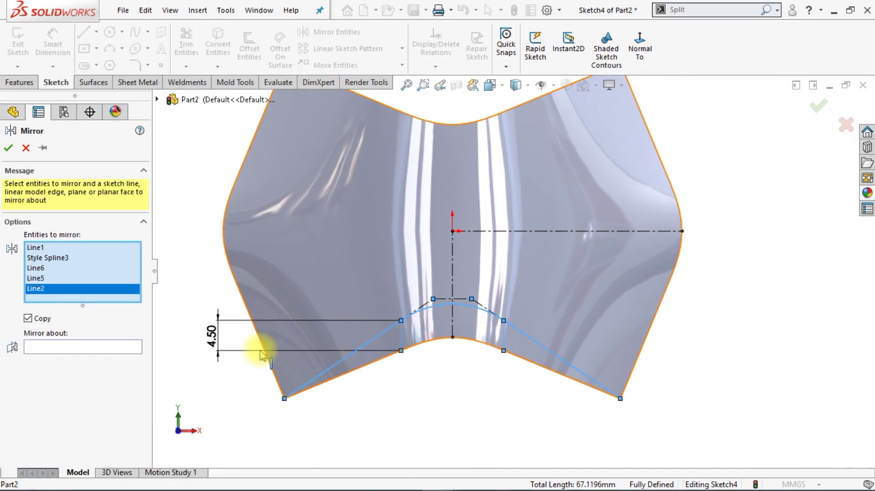
click(122, 349)
click(491, 232)
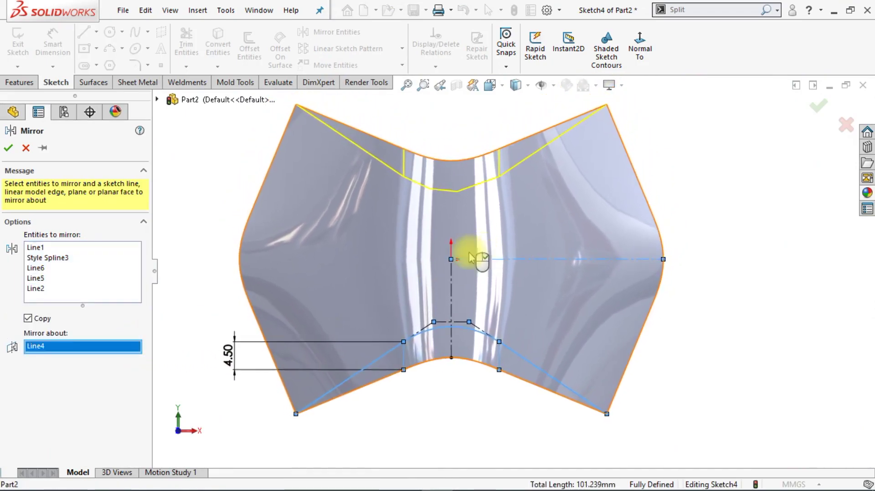
click(9, 149)
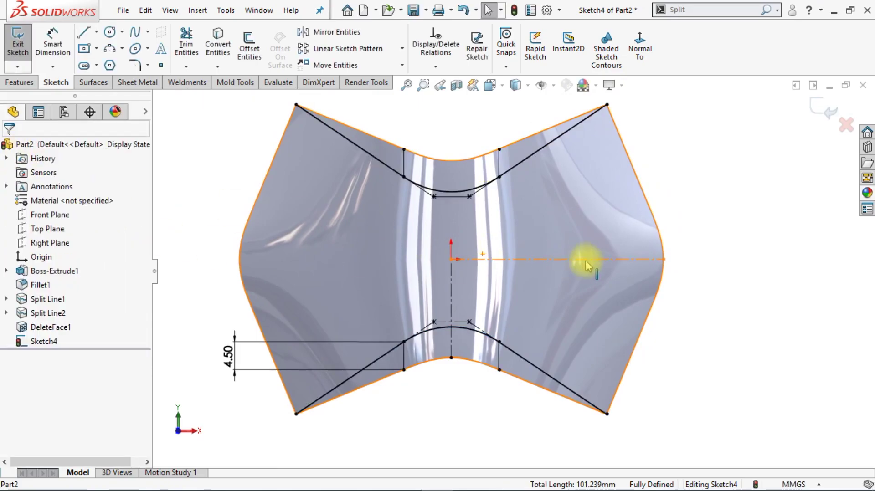
- Project Sketch4's notch outlines onto the panel's front face as Split Line3
key(Return)
click(683, 24)
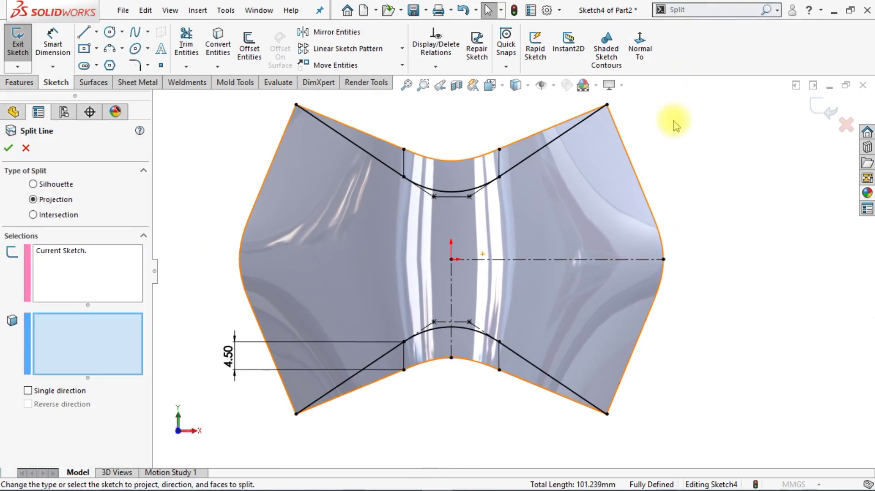
click(607, 211)
click(5, 151)
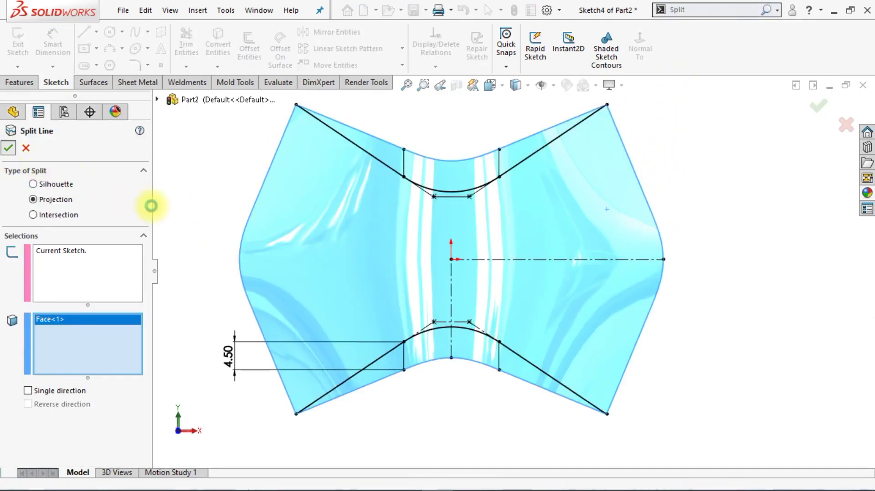
key(ctrl+7)
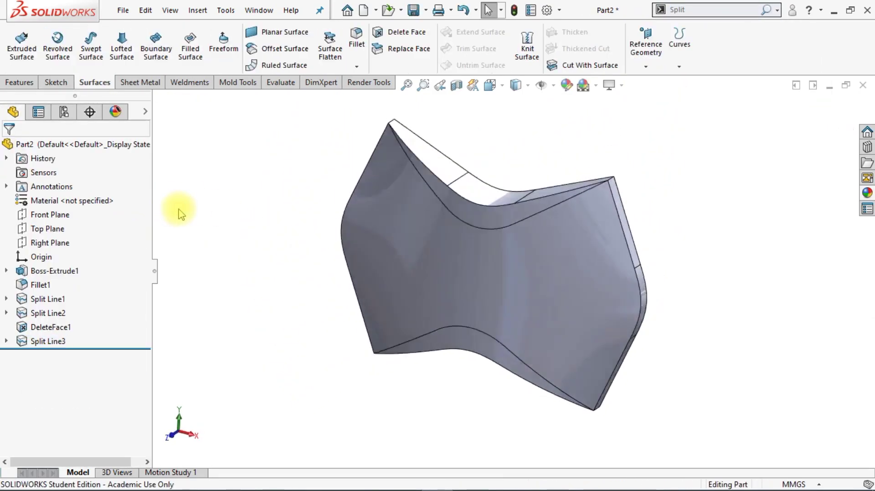
- Sketch a three-point arc on the Top Plane between the dipped face's left and right corners
click(51, 230)
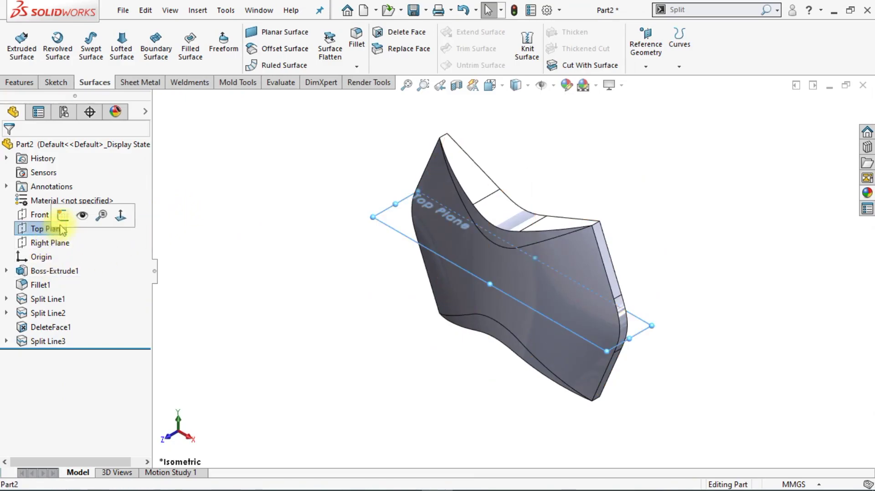
click(58, 214)
click(645, 52)
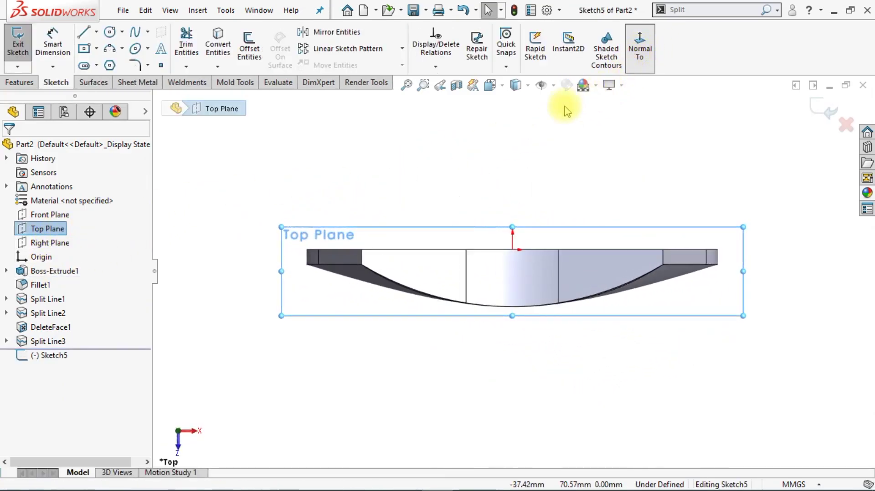
click(108, 49)
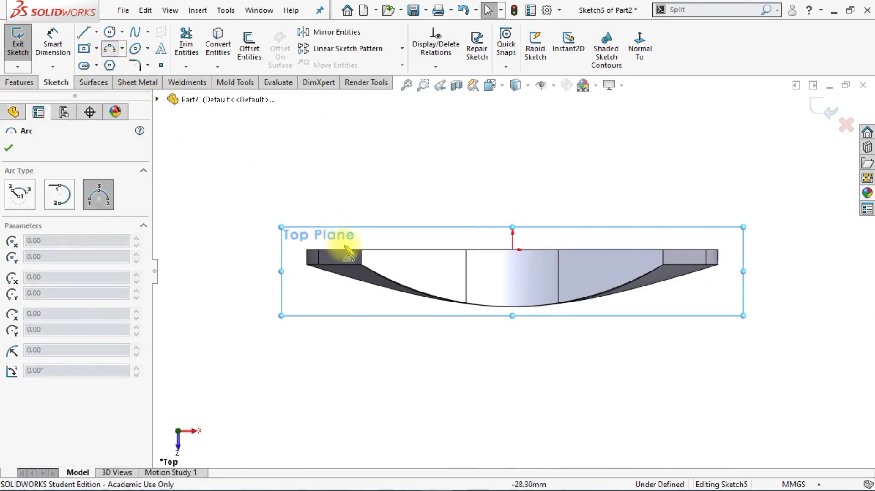
drag(362, 264, 652, 269)
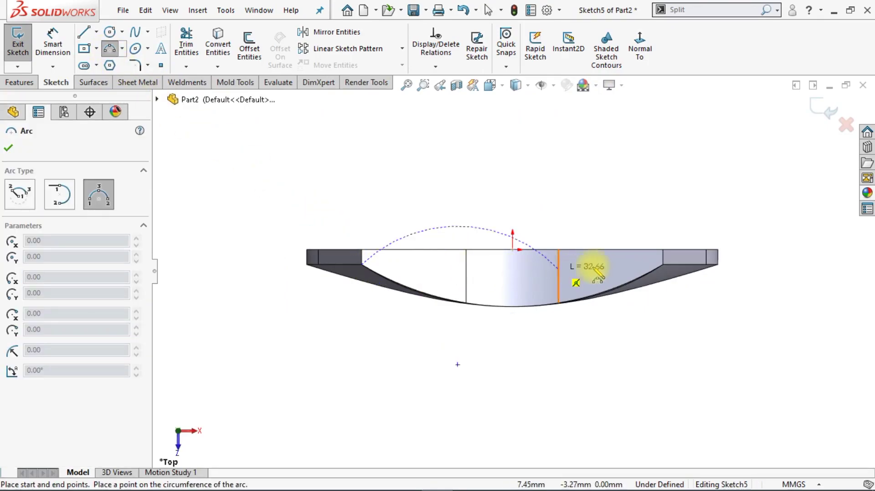
click(663, 264)
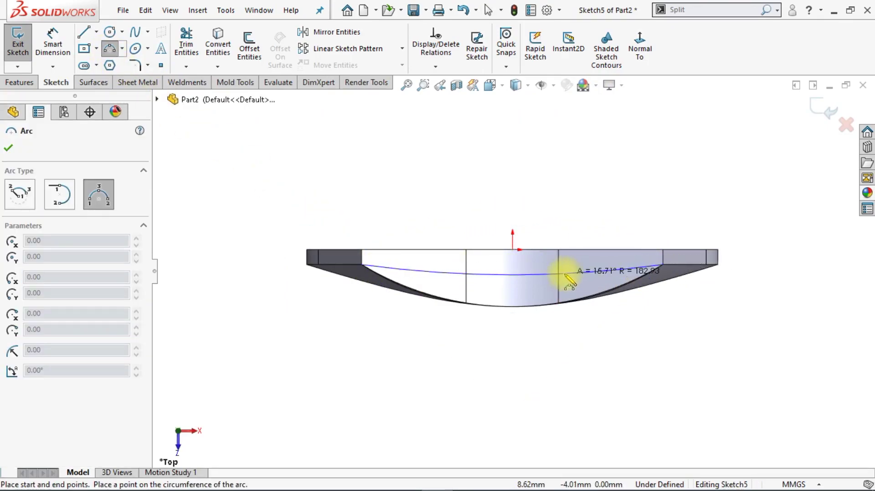
click(519, 276)
key(Escape)
- Dimension the arc radius to 120 mm
click(53, 44)
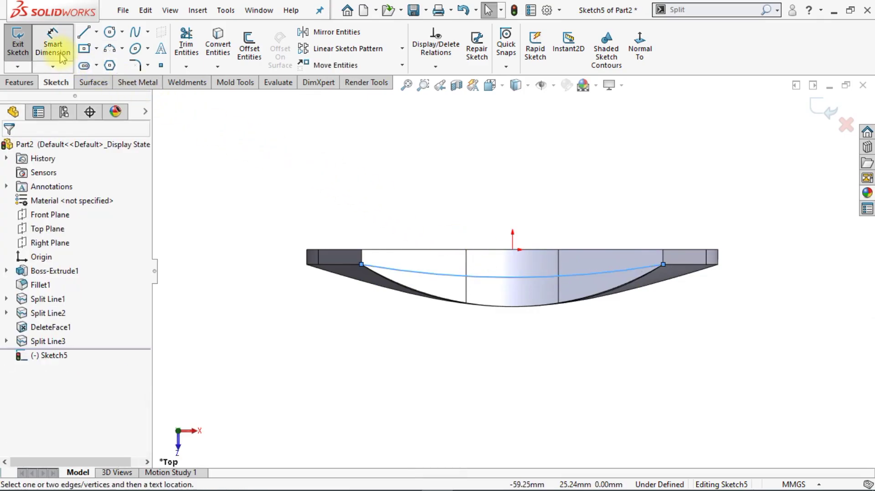
click(513, 290)
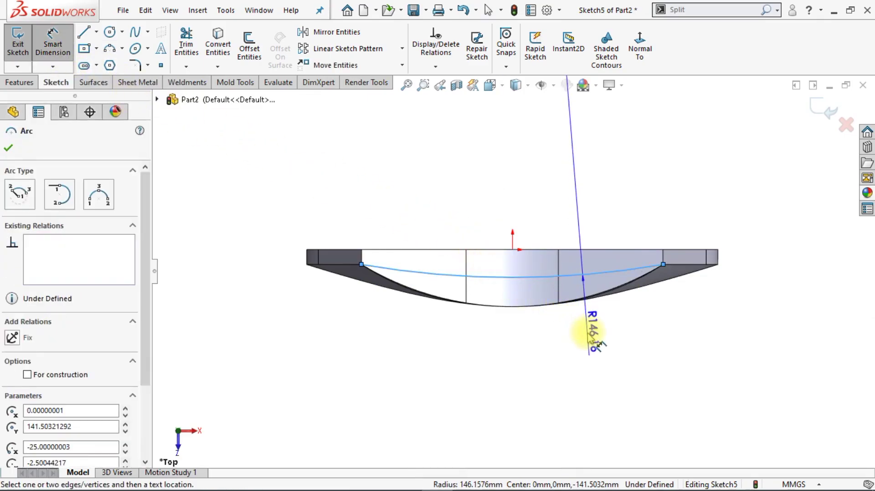
click(589, 338)
text(120)
key(Return)
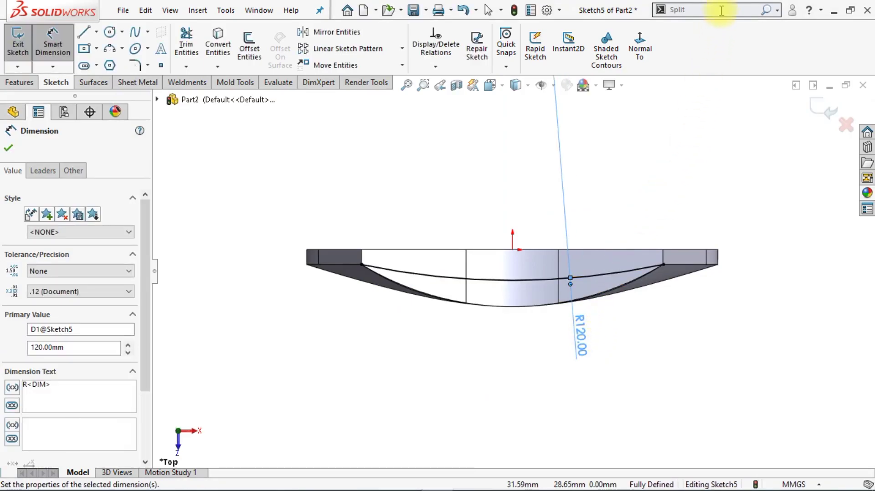
key(Return)
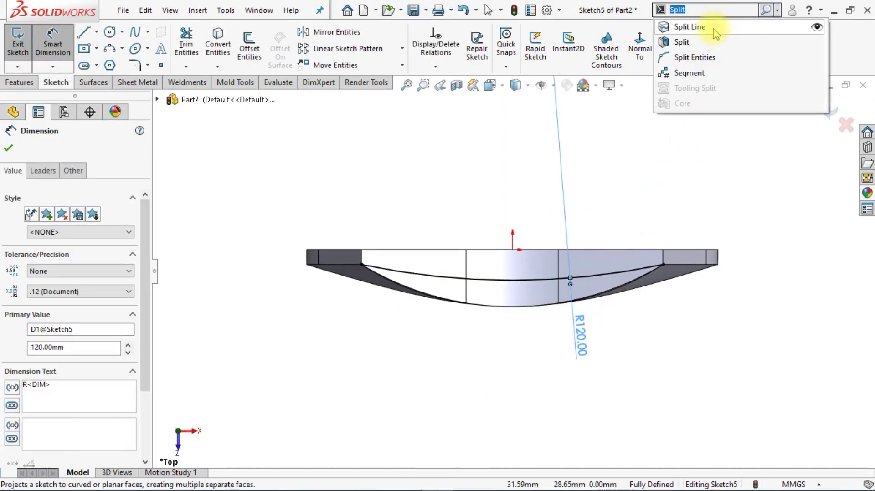
- Split the three near and three far curved side faces along Sketch5's R120 arc
click(718, 26)
click(478, 269)
click(549, 272)
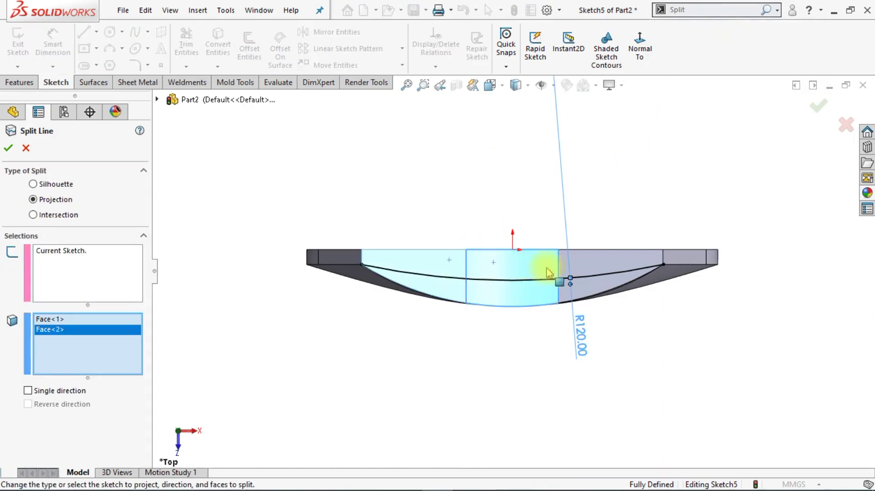
click(604, 277)
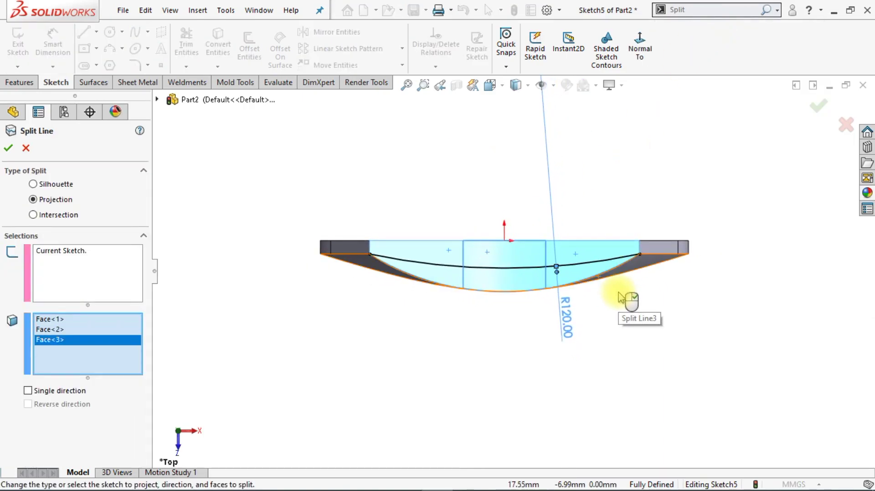
key(ctrl+7)
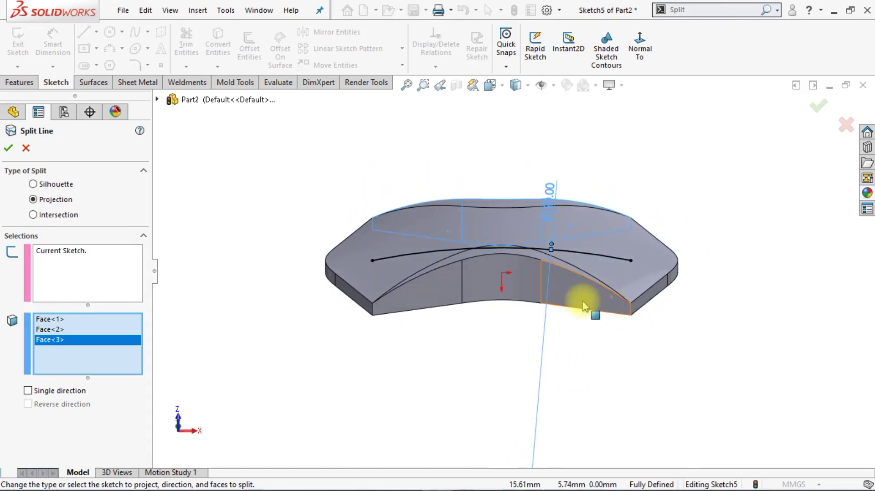
click(582, 302)
click(487, 293)
click(415, 296)
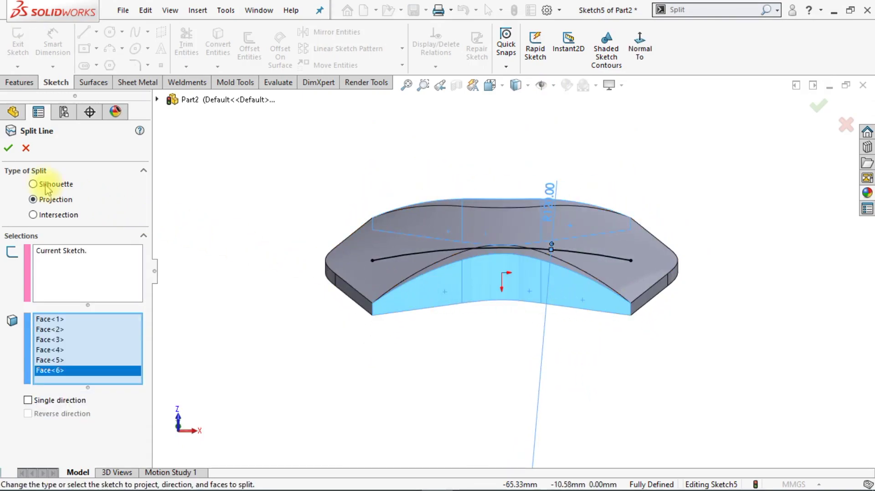
click(9, 148)
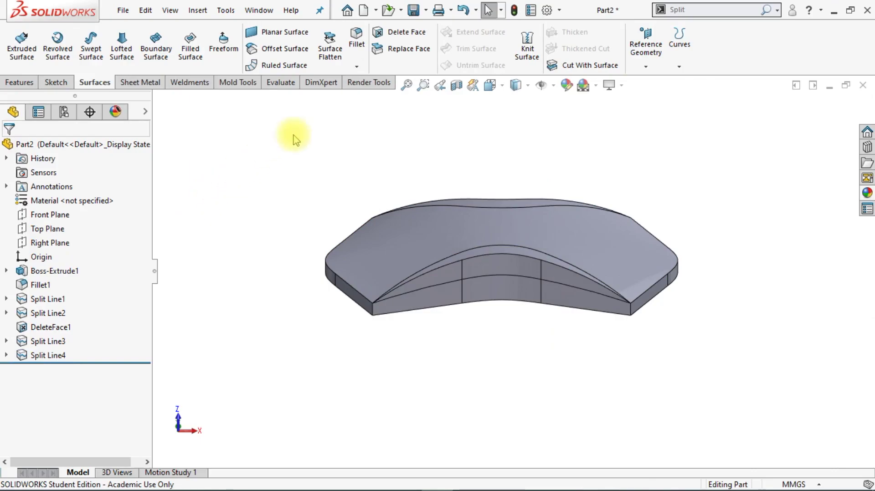
- Delete and fill the six split strips above the groove and along the wavy back edge
click(401, 37)
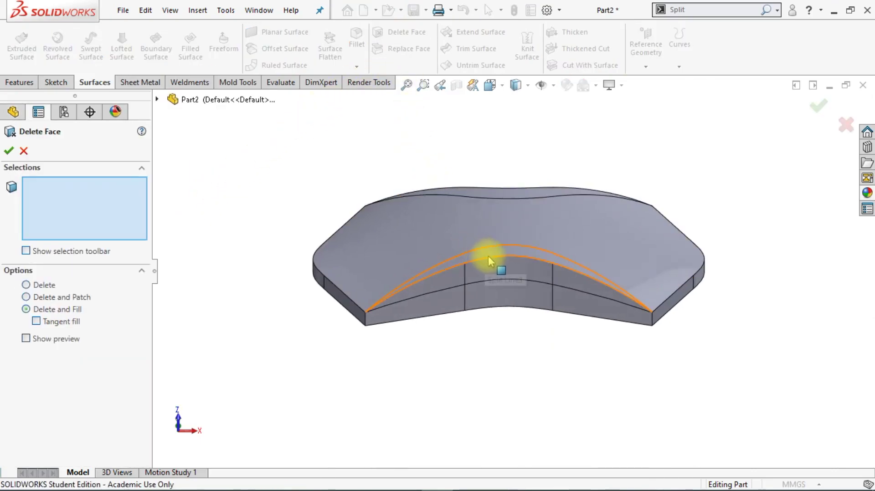
click(471, 272)
click(547, 279)
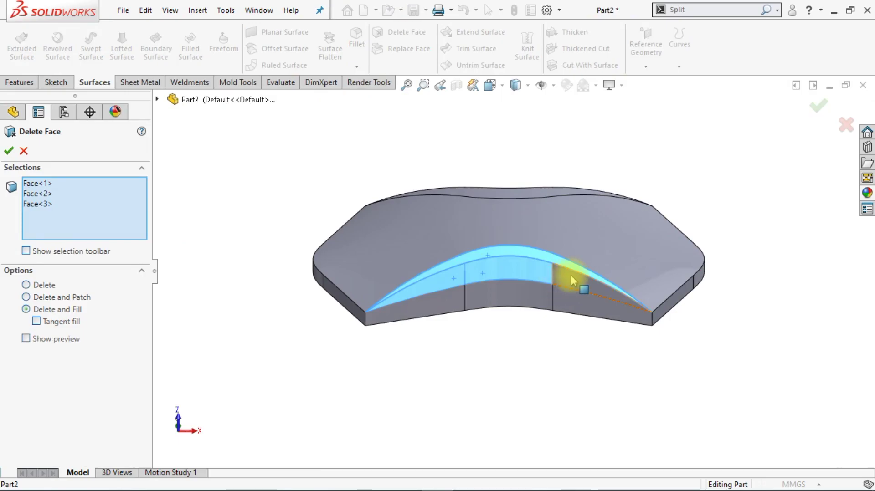
middle_drag(570, 283, 485, 287)
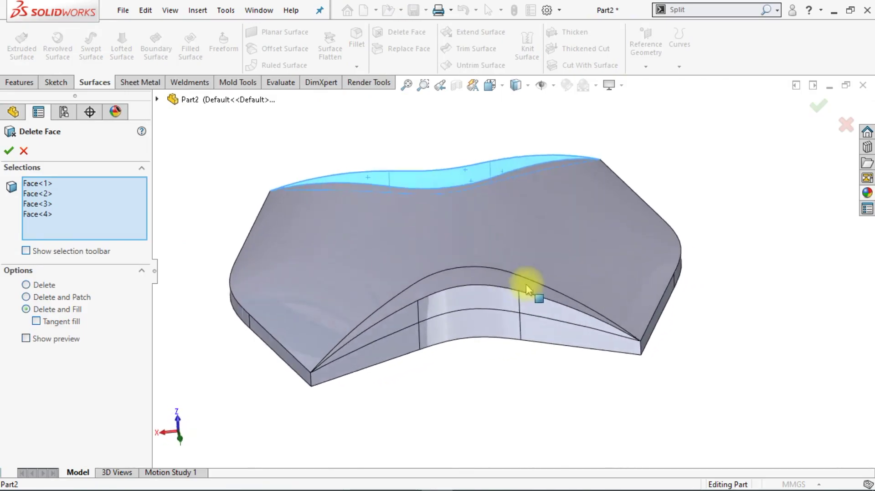
click(485, 286)
click(460, 304)
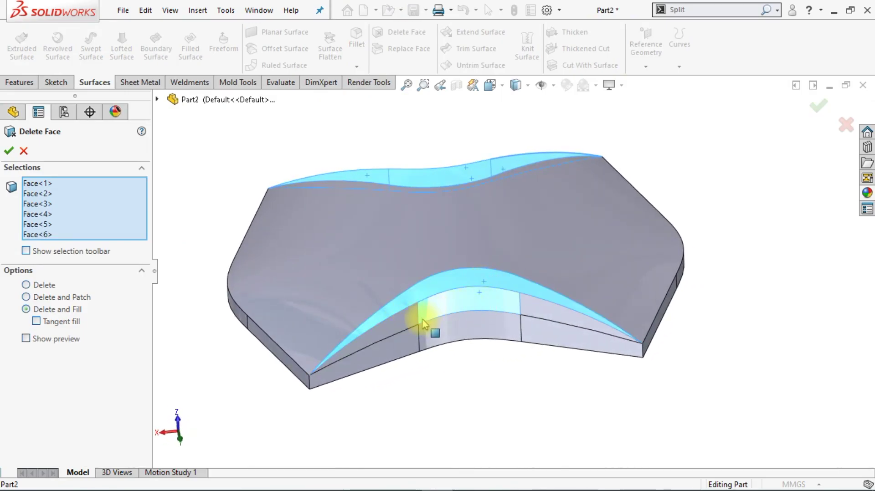
click(422, 320)
click(536, 303)
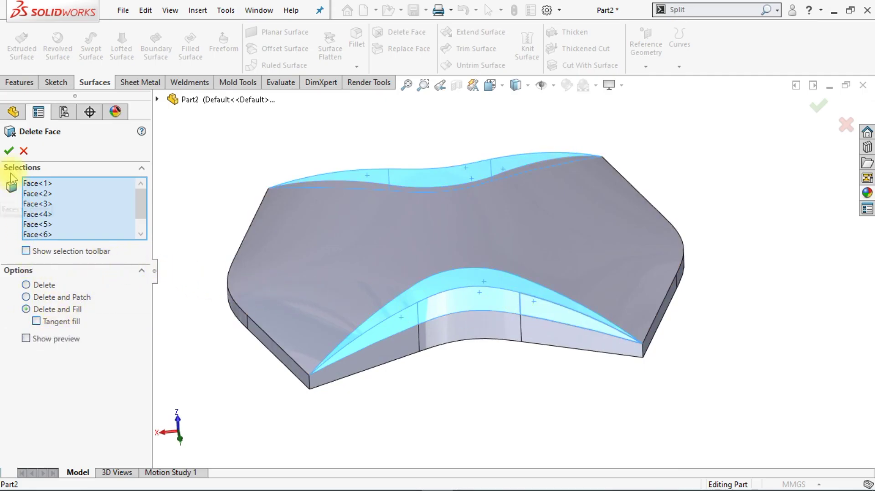
key(Return)
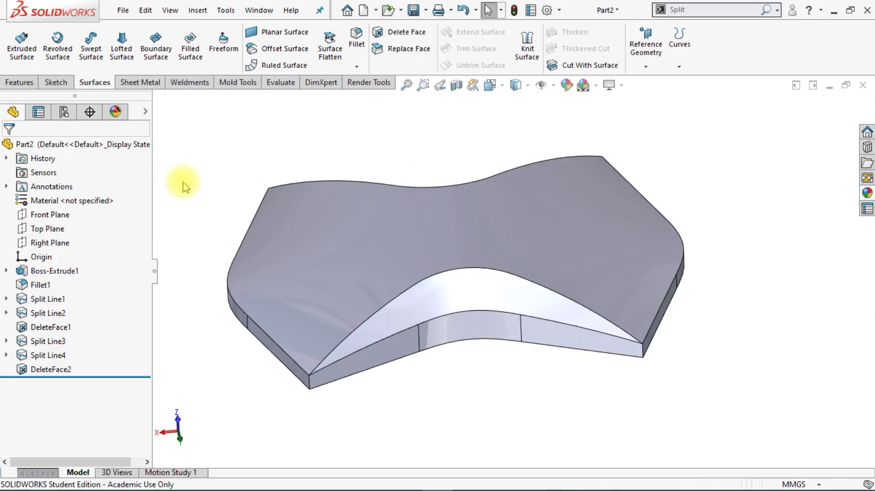
key(ctrl+7)
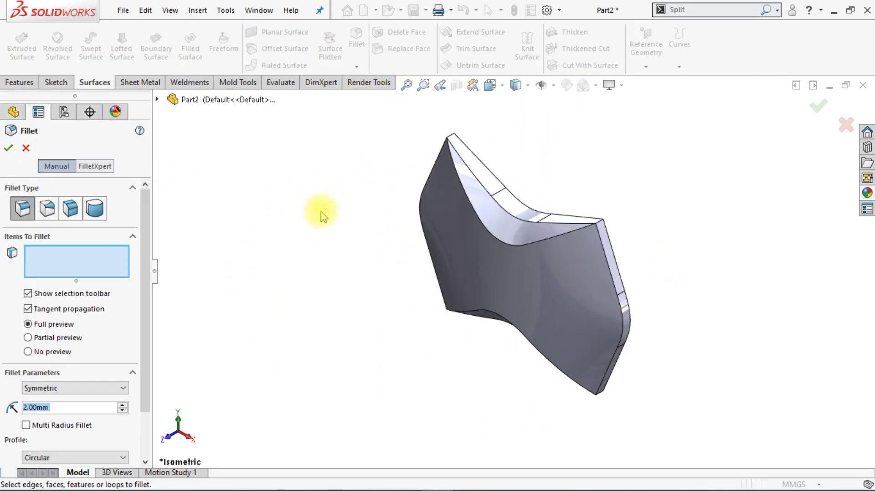
- Fillet the top and bottom wavy edges at 2 mm radius as Fillet3
click(506, 245)
middle_drag(498, 304, 505, 318)
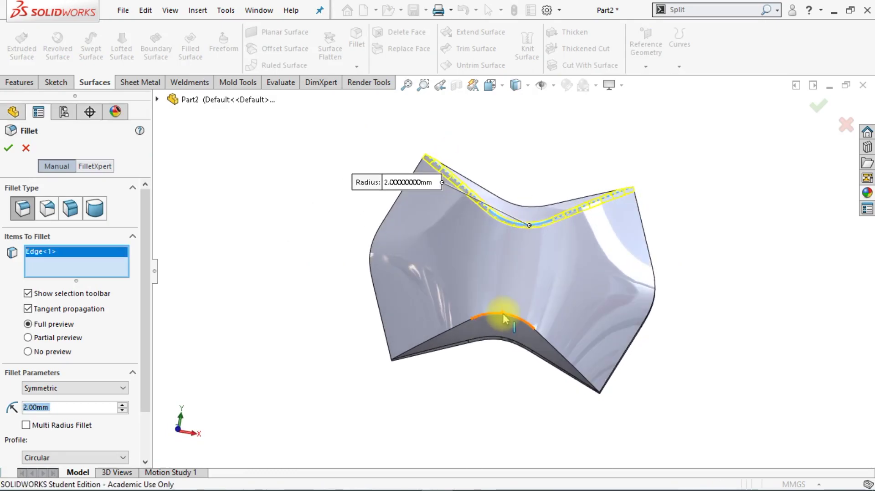
click(505, 319)
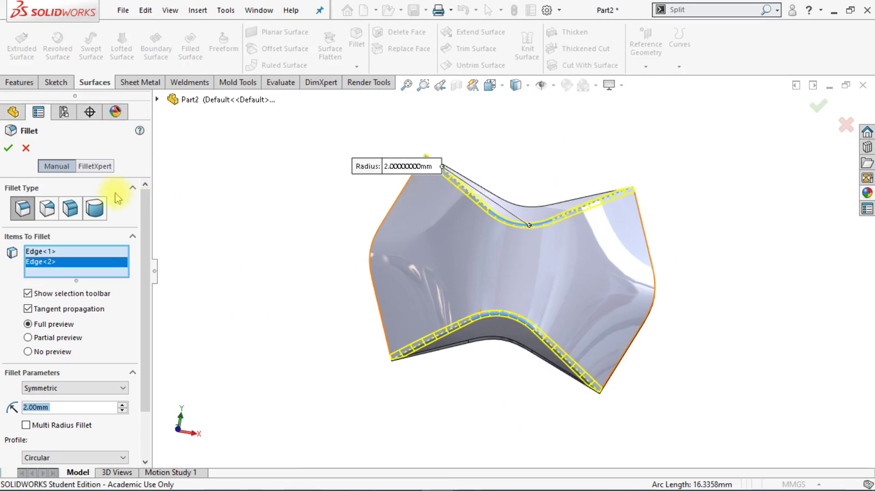
key(Return)
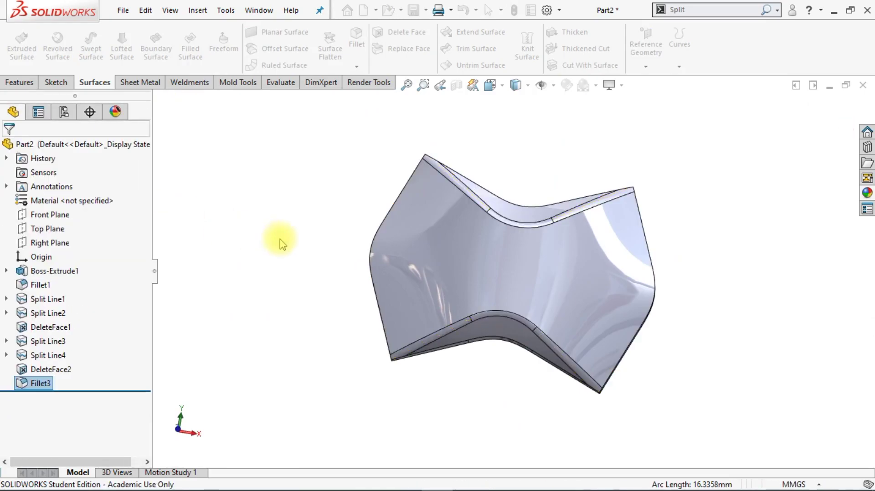
key(ctrl+7)
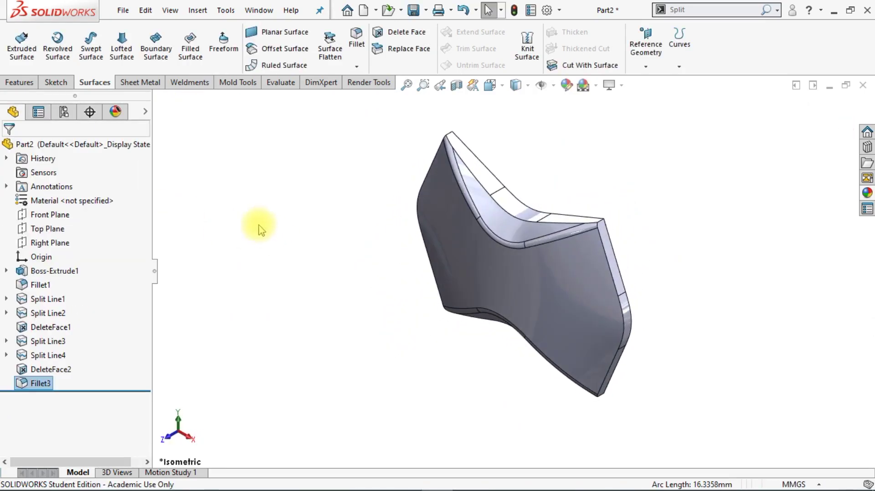
- Start a circular pattern about the tile's corner edge and reduce it to 4 instances
click(20, 82)
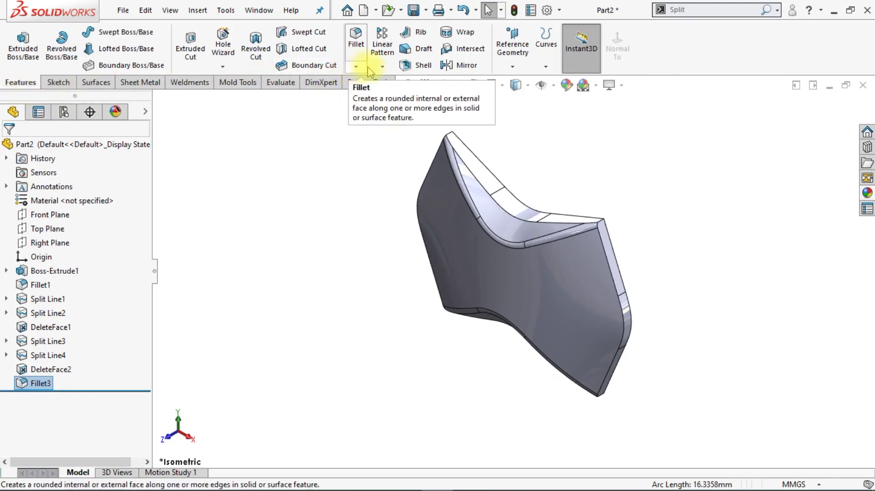
click(382, 66)
click(378, 93)
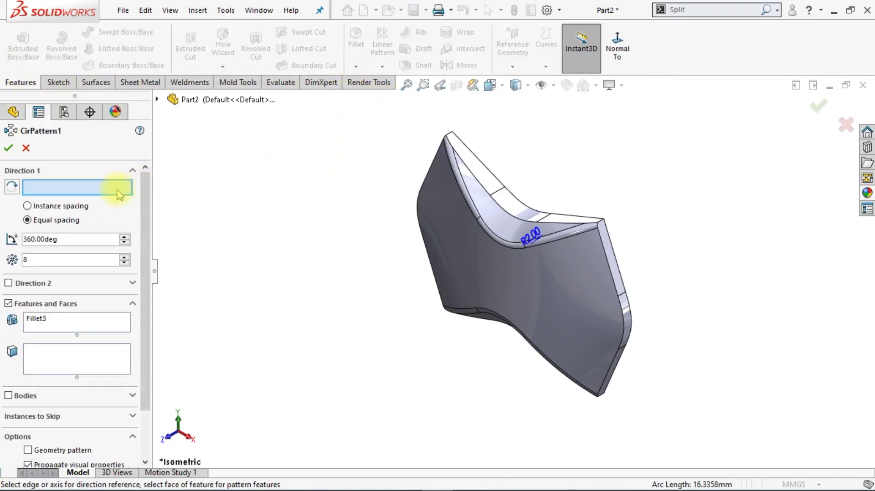
scroll(449, 210, down, 5)
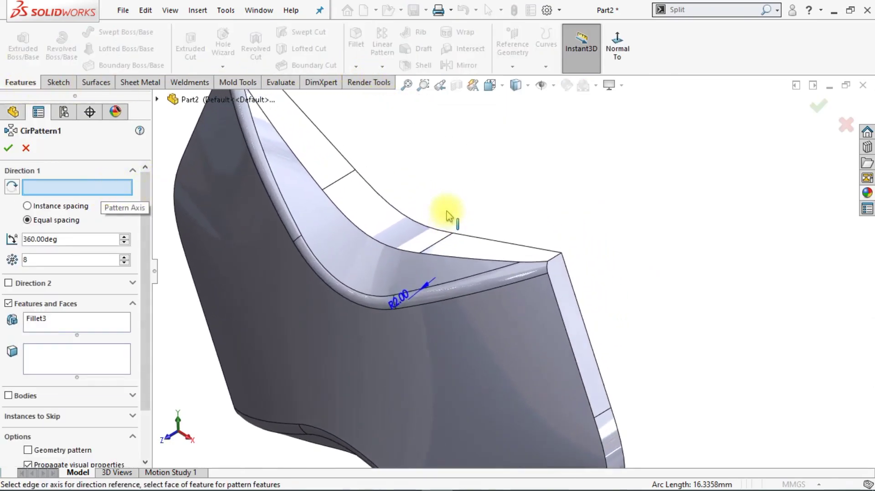
click(561, 267)
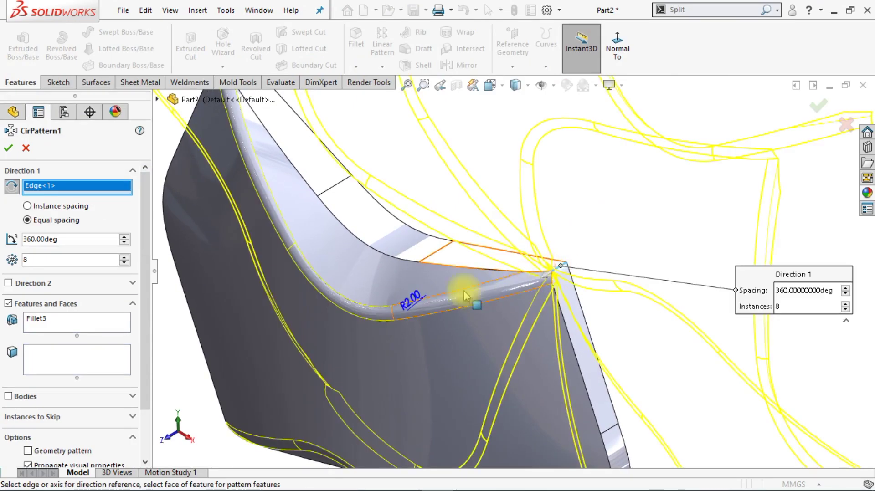
scroll(228, 347, up, 3)
click(177, 439)
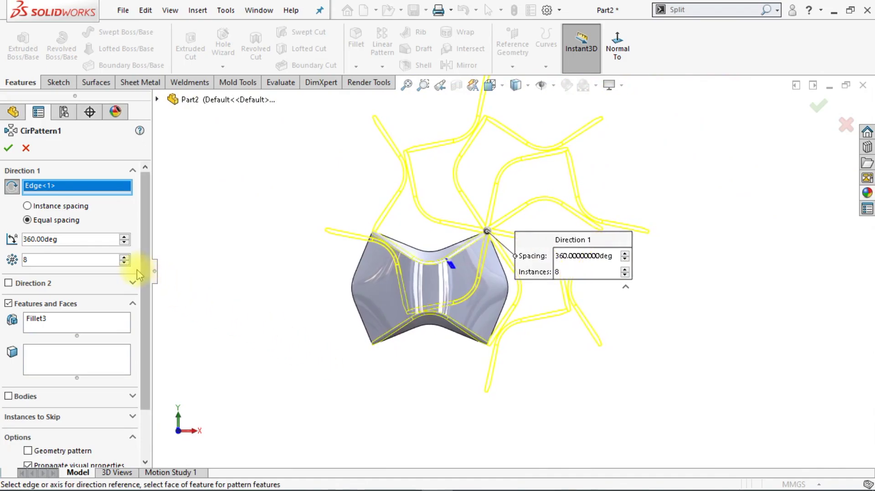
click(124, 263)
click(123, 263)
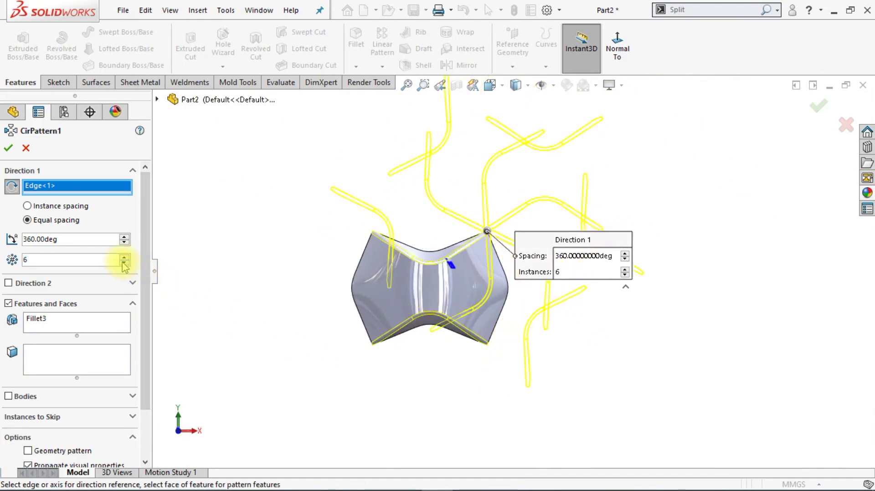
click(123, 264)
click(124, 263)
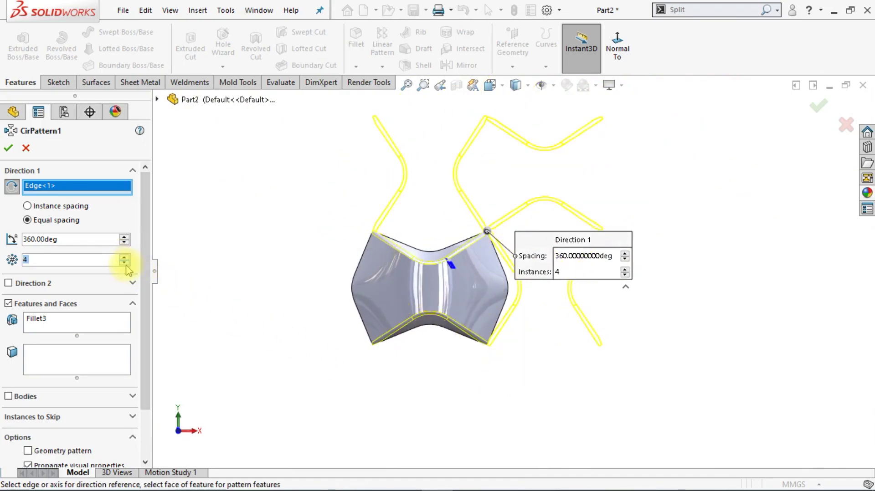
- Swap Fillet3 for the tile body under Bodies and accept the four-tile circular pattern
click(10, 150)
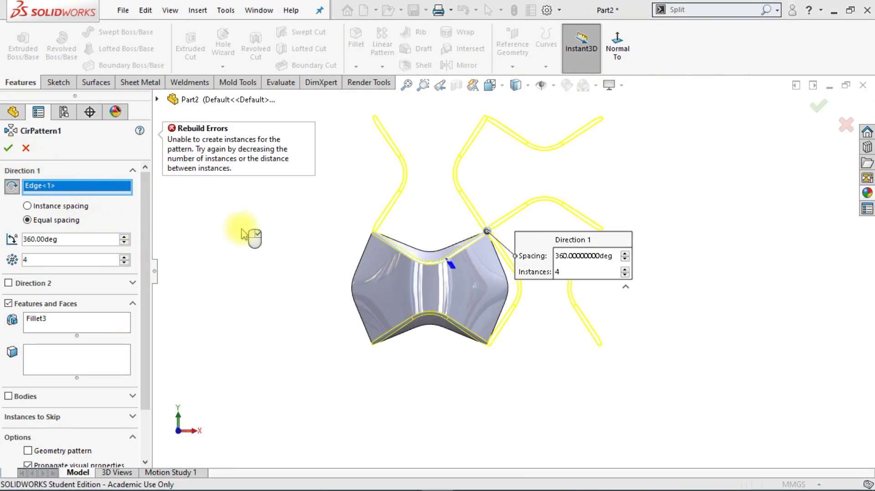
click(46, 318)
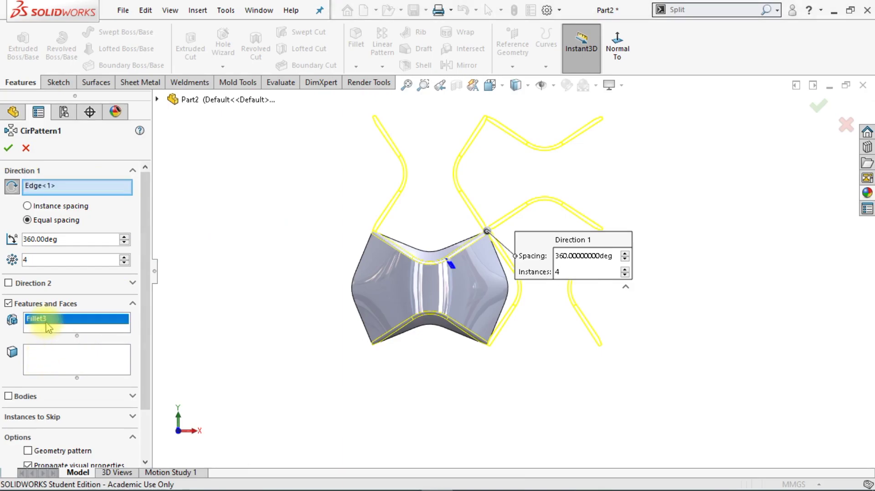
right_click(52, 321)
click(57, 332)
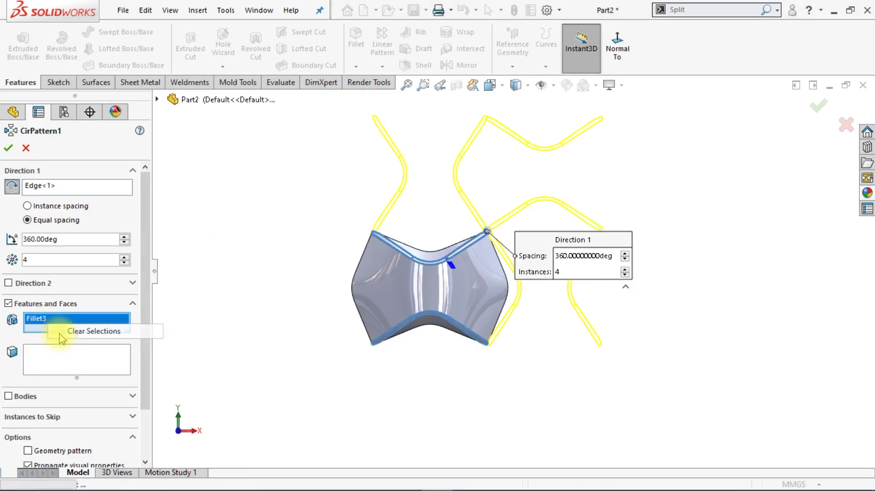
click(8, 396)
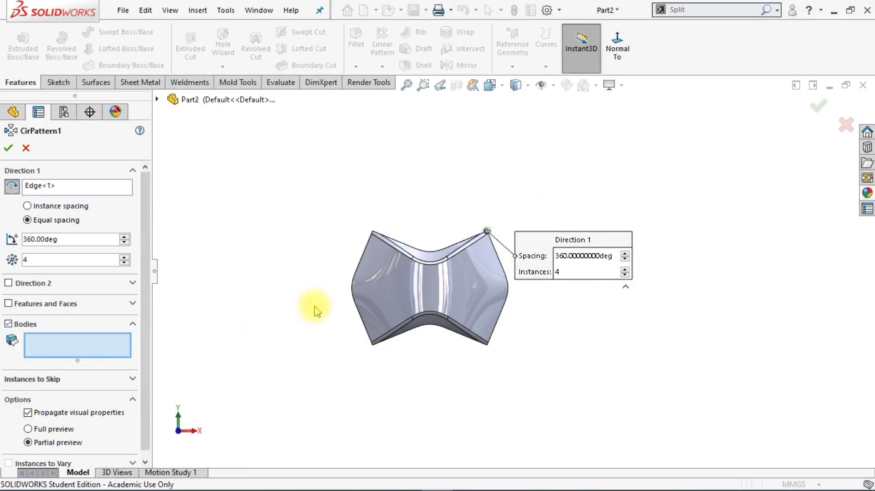
click(357, 297)
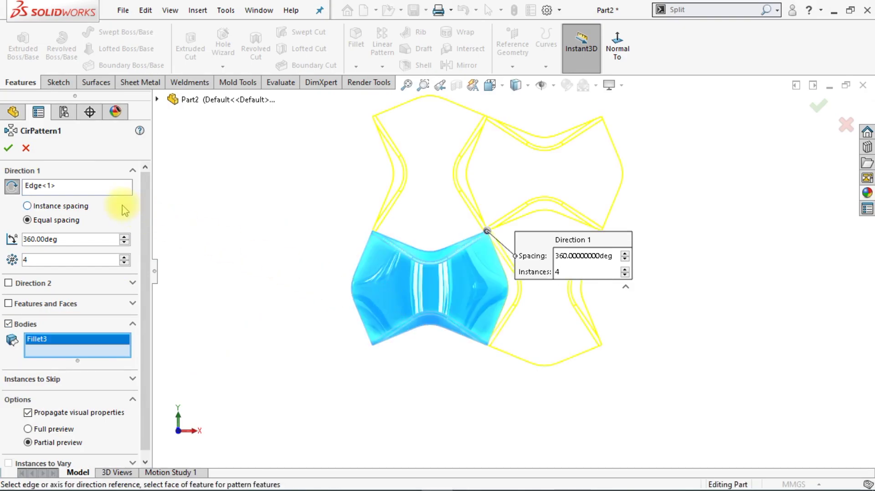
click(8, 148)
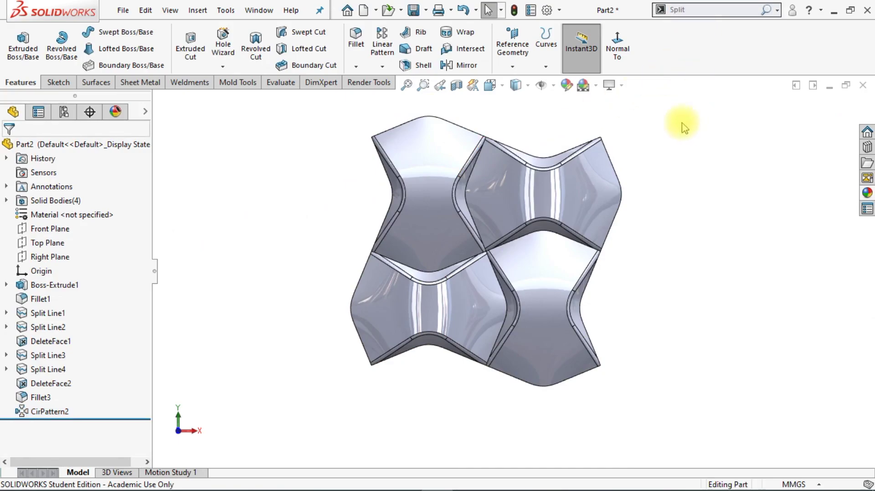
- Mirror the two right-hand tiles across the Right Plane
click(460, 65)
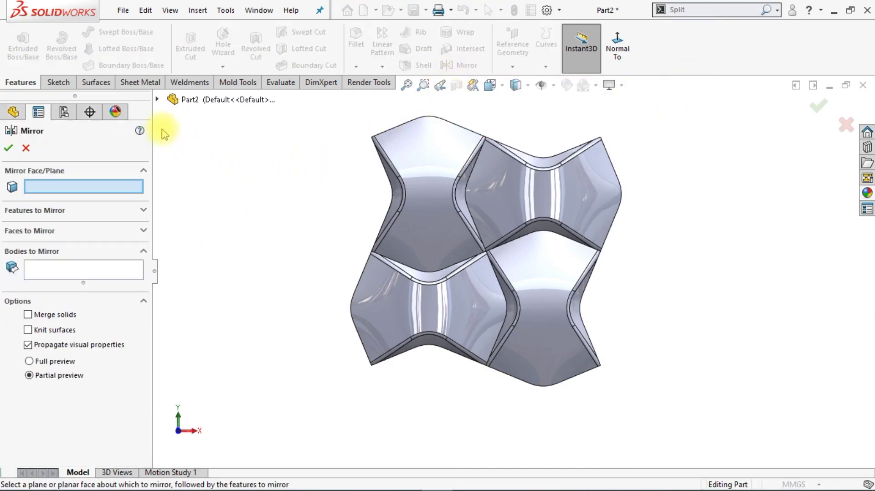
click(157, 100)
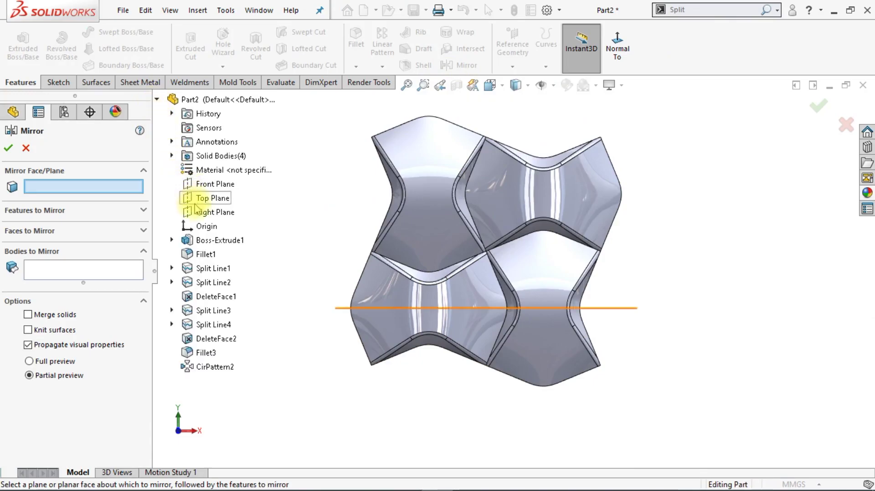
click(199, 222)
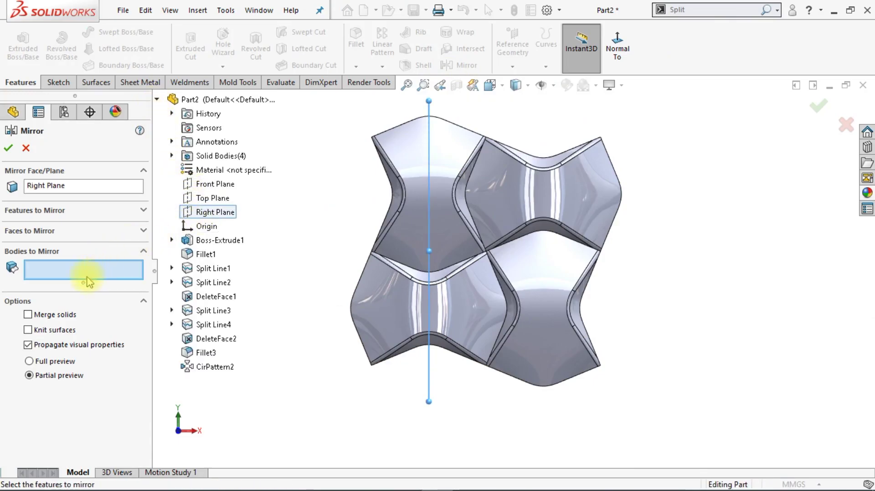
click(523, 224)
click(551, 289)
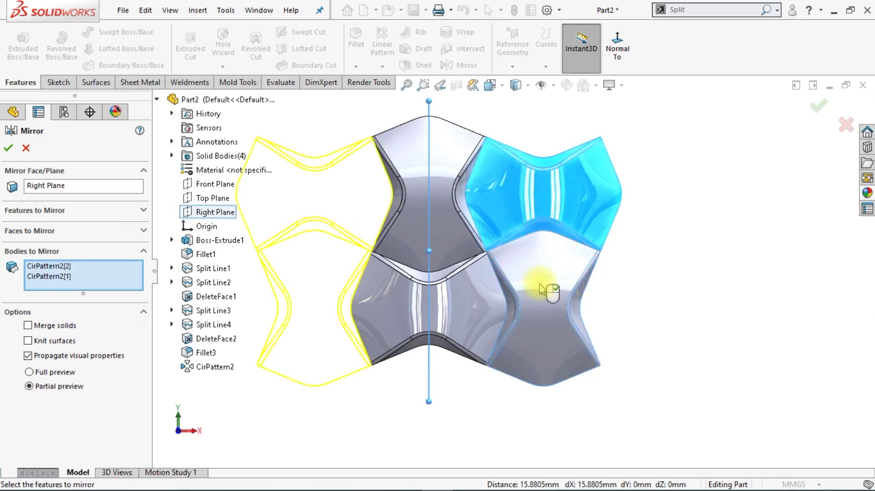
click(13, 151)
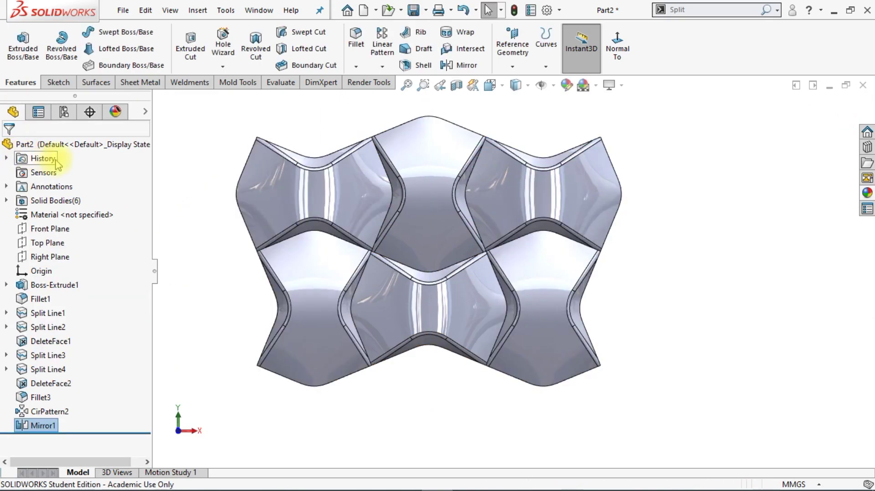
- Mirror the three top-row tiles across the Top Plane
click(460, 66)
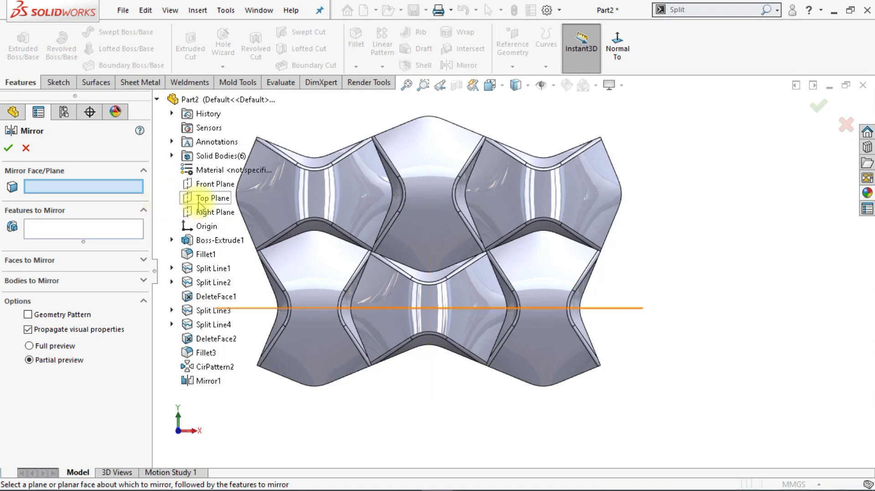
click(200, 201)
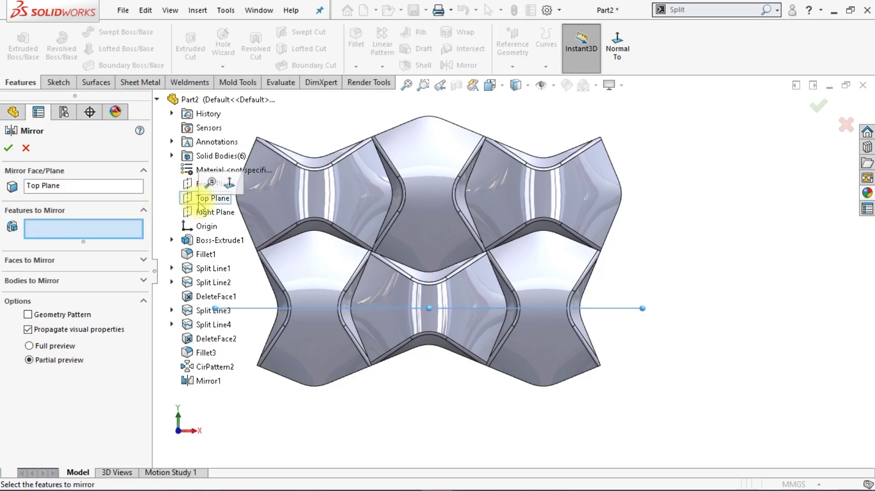
click(92, 281)
click(336, 218)
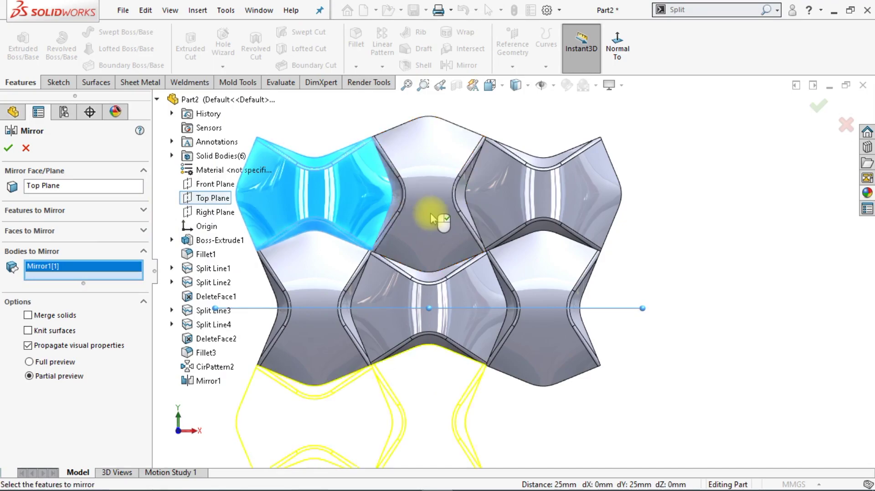
click(432, 220)
click(530, 218)
scroll(524, 219, up, 3)
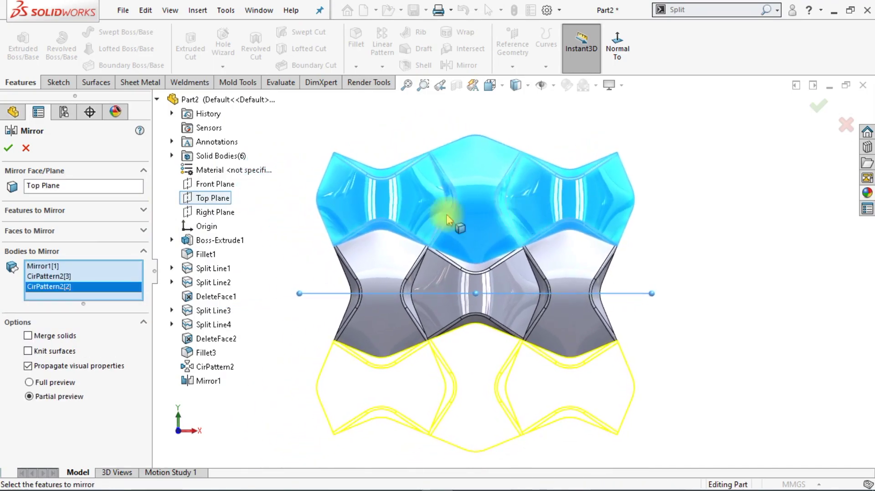
click(158, 99)
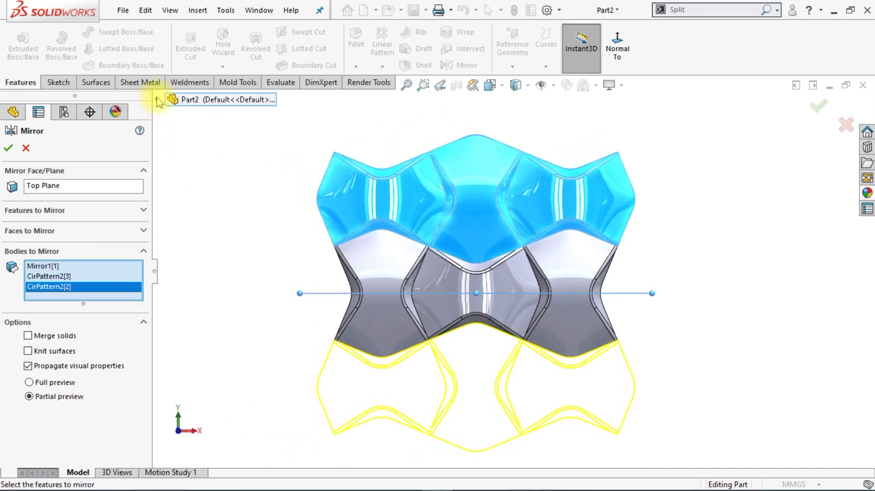
click(8, 146)
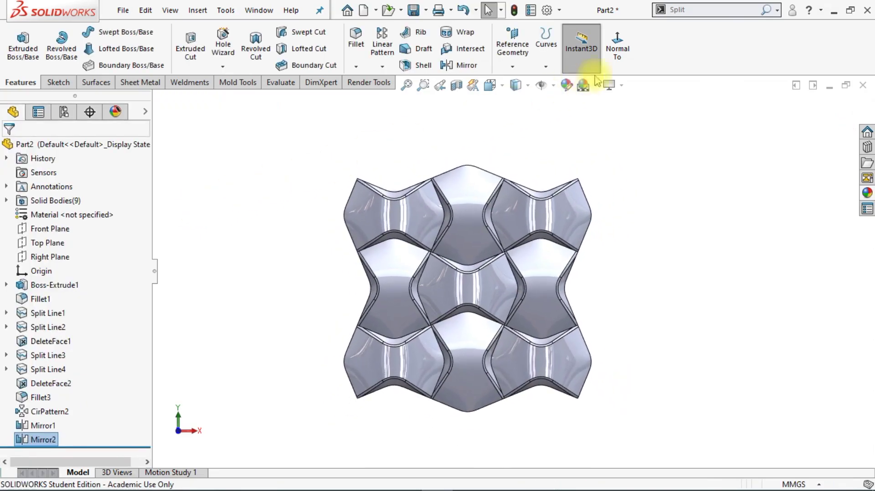
- Combine all nine tile bodies, top, middle and bottom rows, into one solid with Add
text(co)
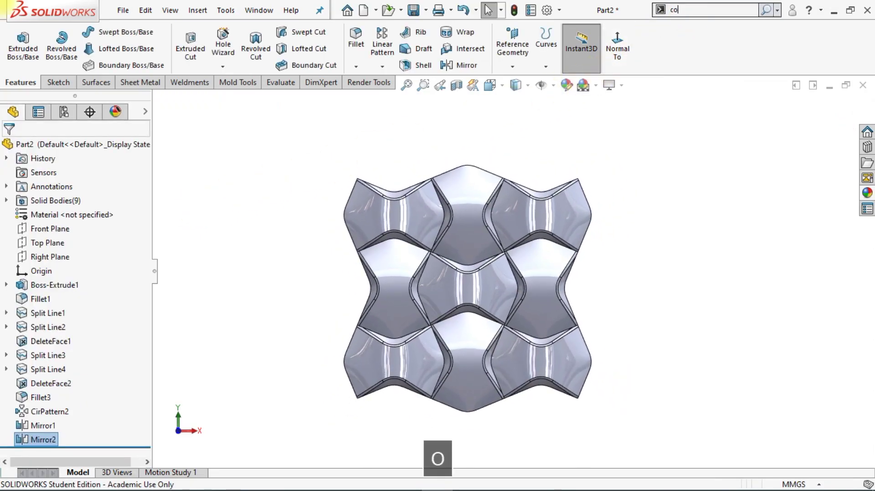
text(m)
click(679, 36)
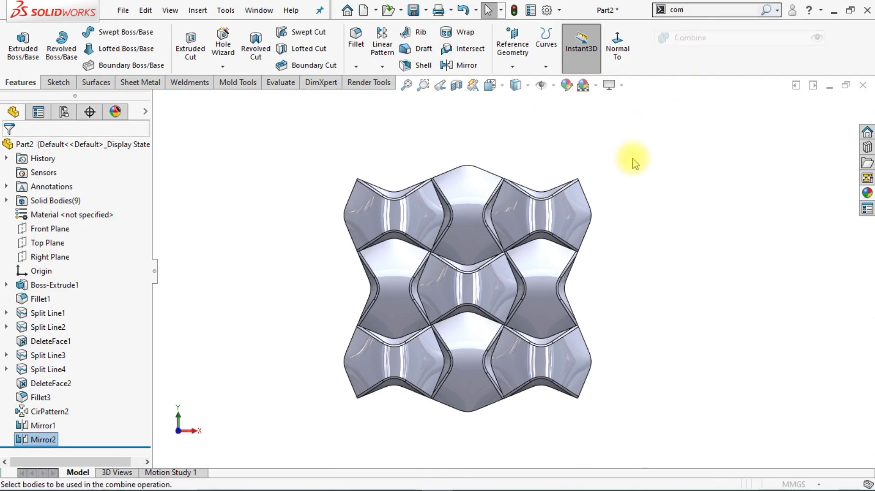
click(436, 205)
click(483, 205)
click(519, 210)
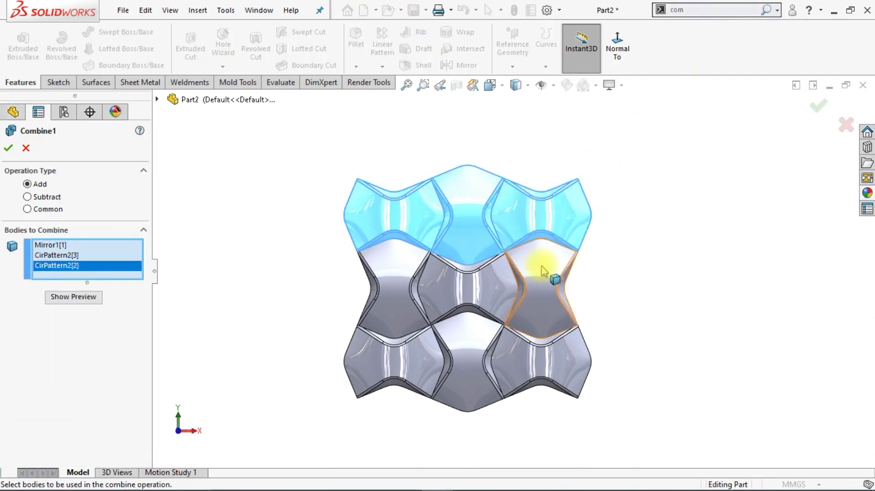
click(549, 279)
click(486, 287)
click(412, 286)
click(416, 351)
click(499, 357)
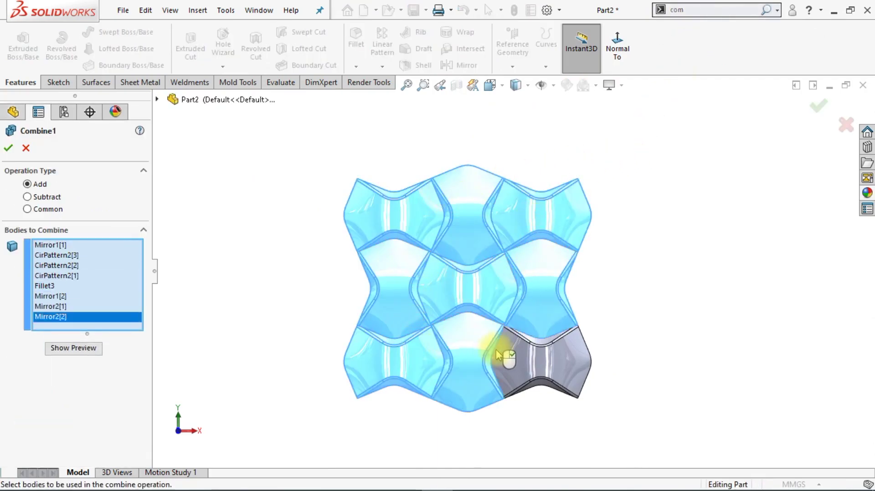
click(540, 363)
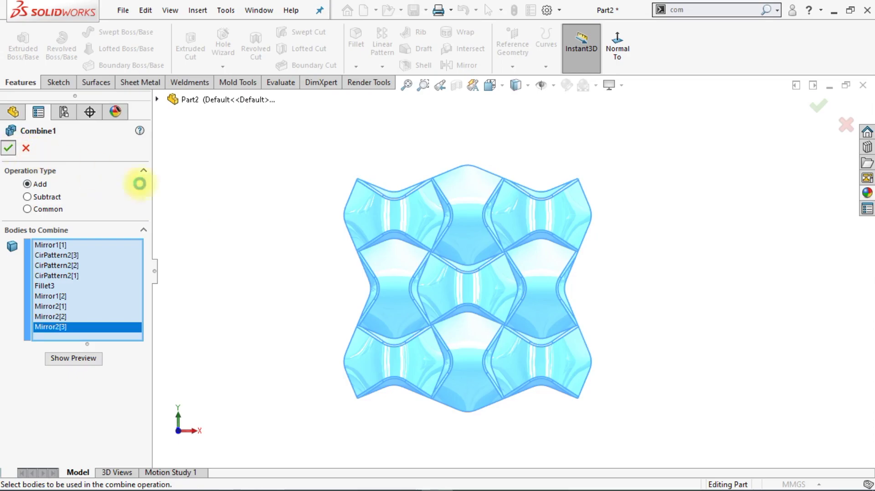
right_click(215, 199)
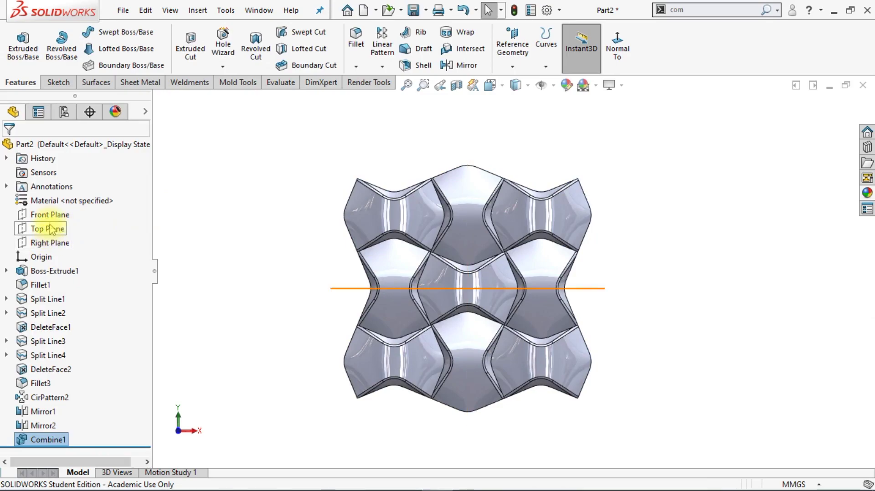
- Sketch a center rectangle from the origin on the Front Plane
click(50, 215)
click(63, 200)
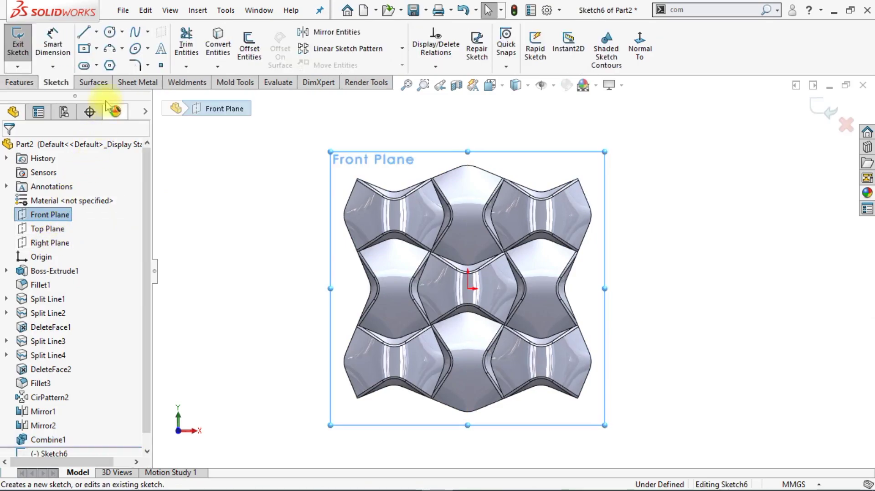
click(84, 49)
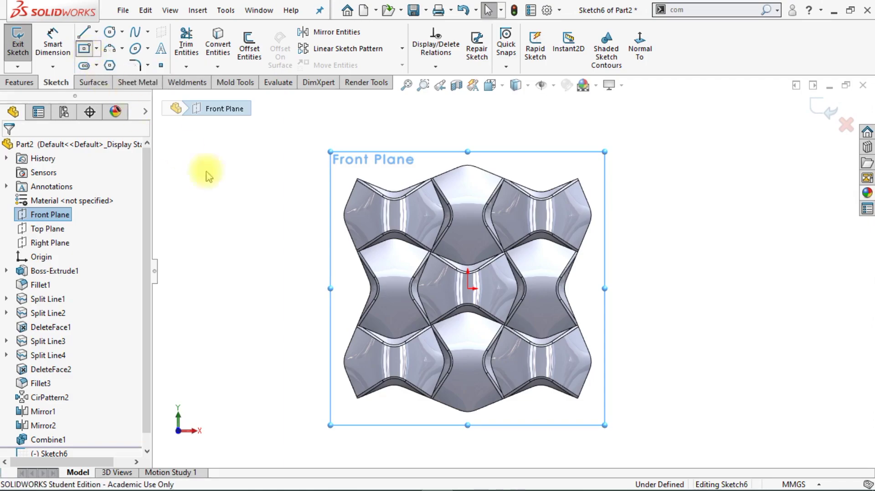
click(468, 288)
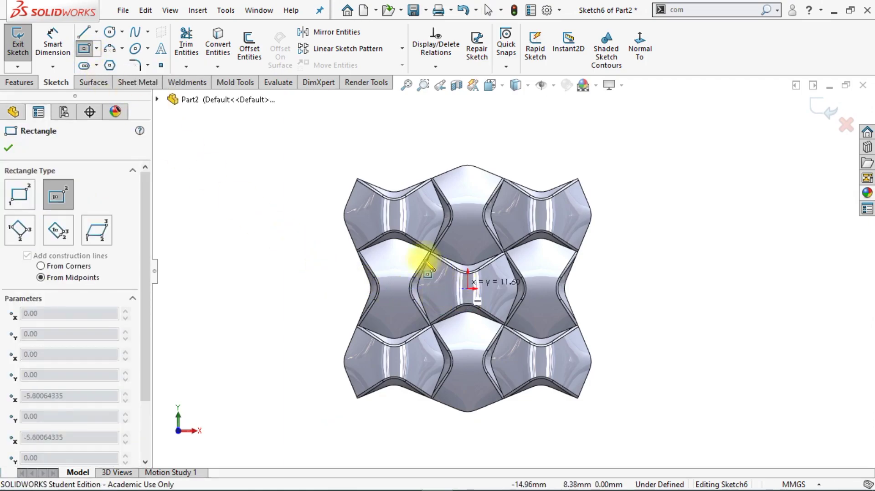
click(391, 219)
key(Escape)
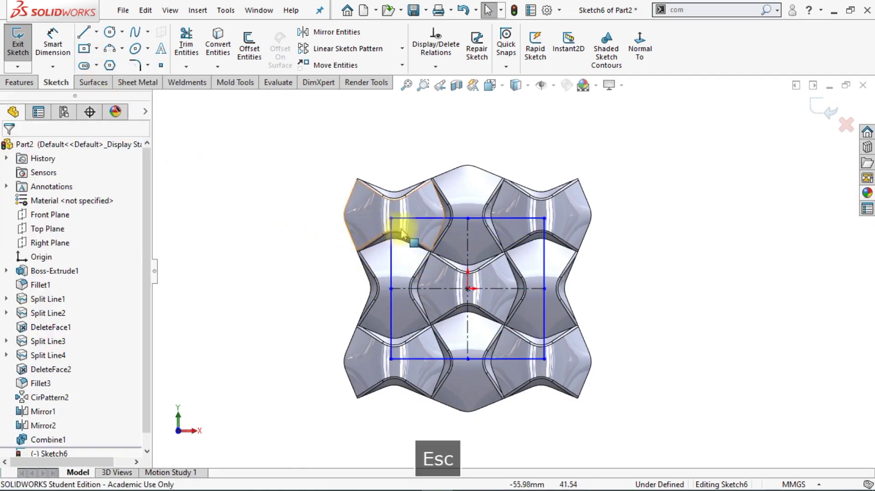
- Make the rectangle's top and left edges equal and dimension the top edge to 100 mm
click(410, 219)
ctrl+click(393, 269)
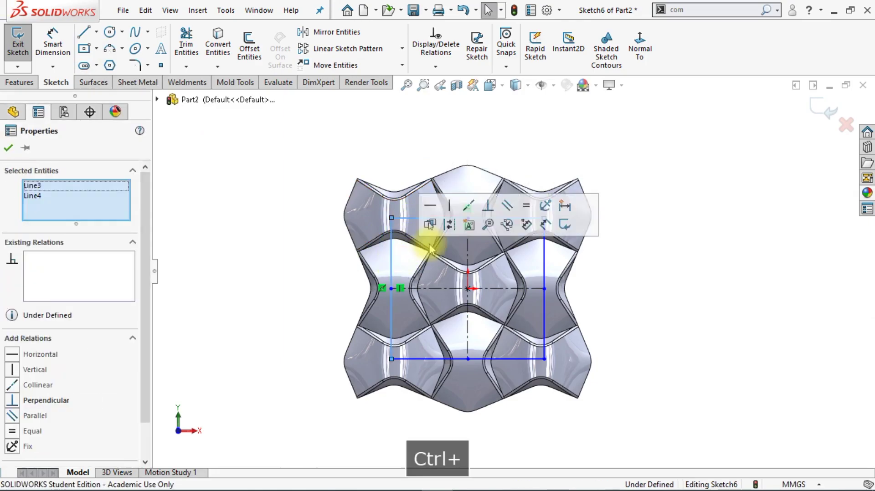
click(527, 210)
click(531, 149)
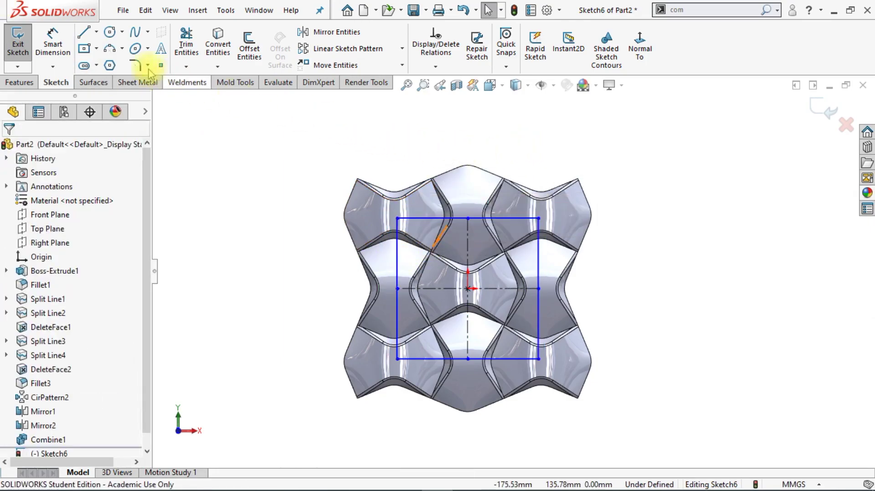
click(53, 41)
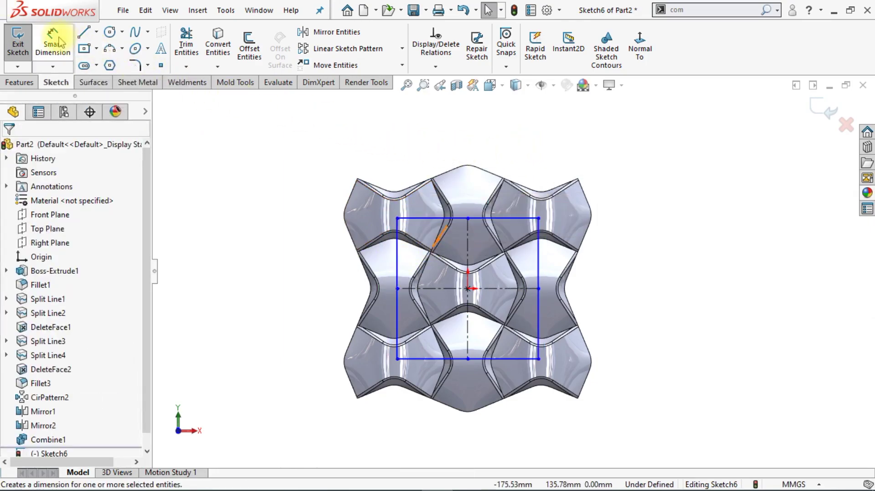
click(474, 225)
click(433, 141)
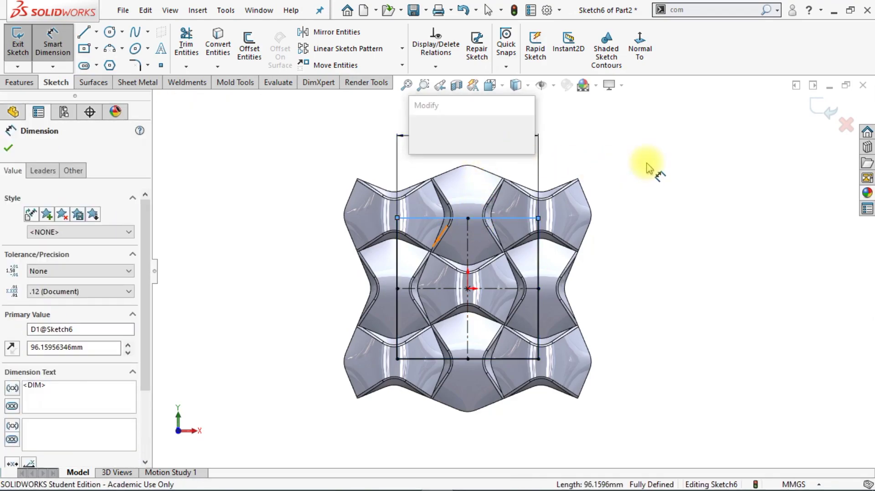
text(100)
key(Return)
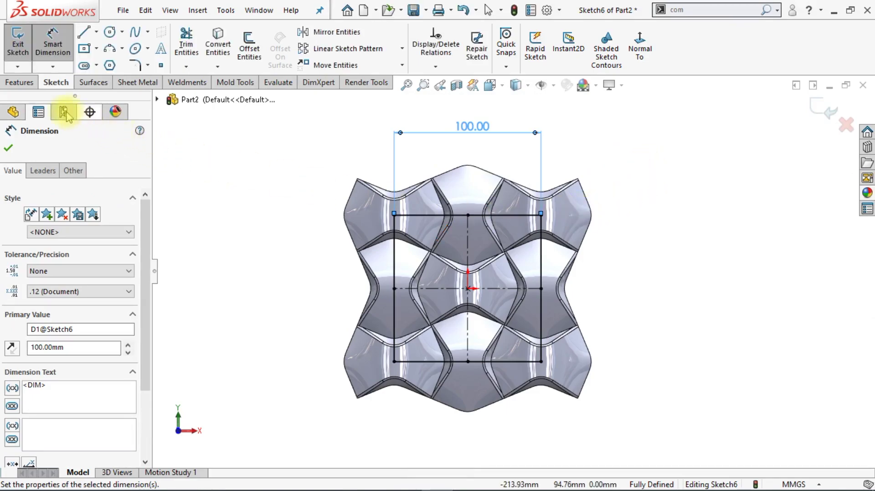
click(30, 86)
- Extrude-cut the square sketch Through All - Both with Flip side to cut enabled
click(191, 45)
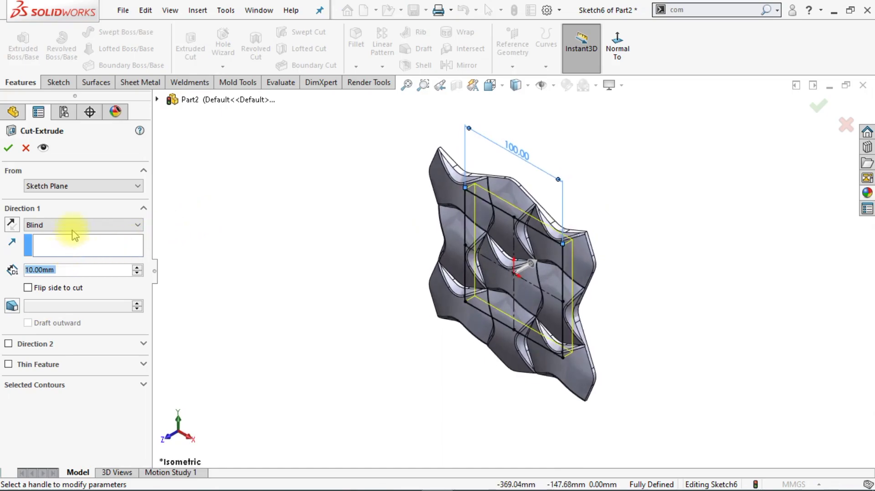
click(73, 227)
click(74, 249)
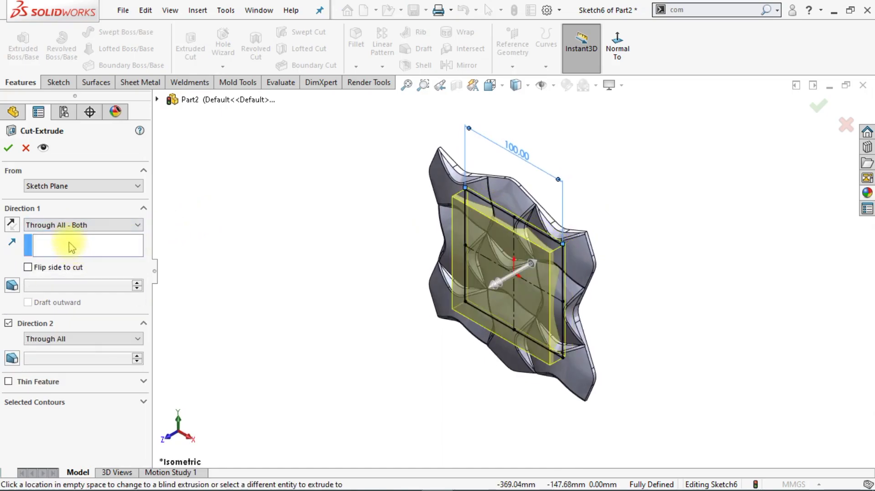
click(62, 269)
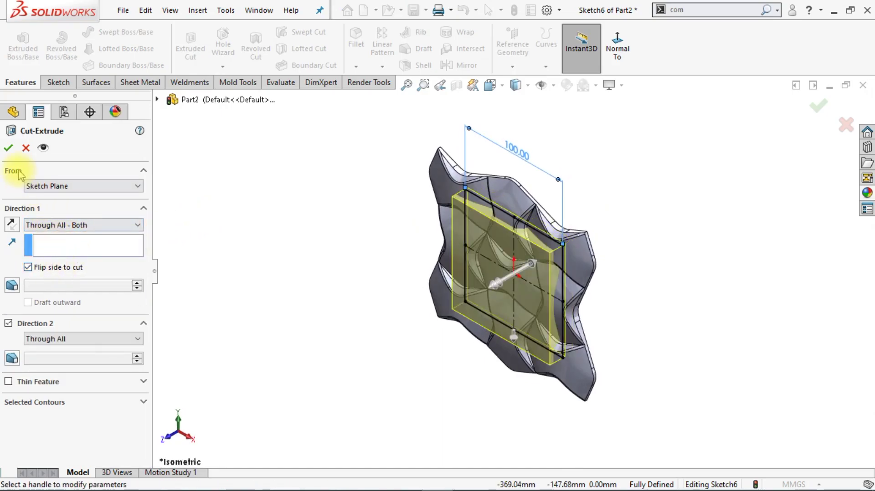
click(9, 150)
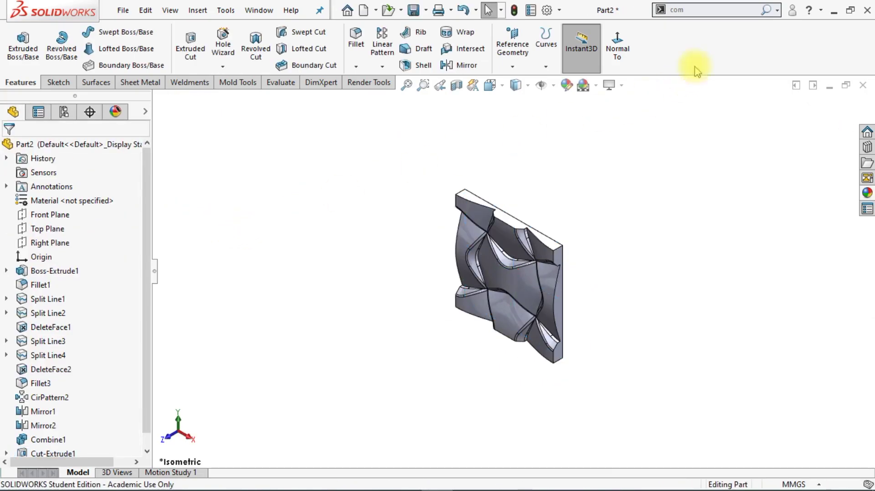
- Copy the trimmed panel twice with Move/Copy Body, stacking copies corner to corner
text(mo)
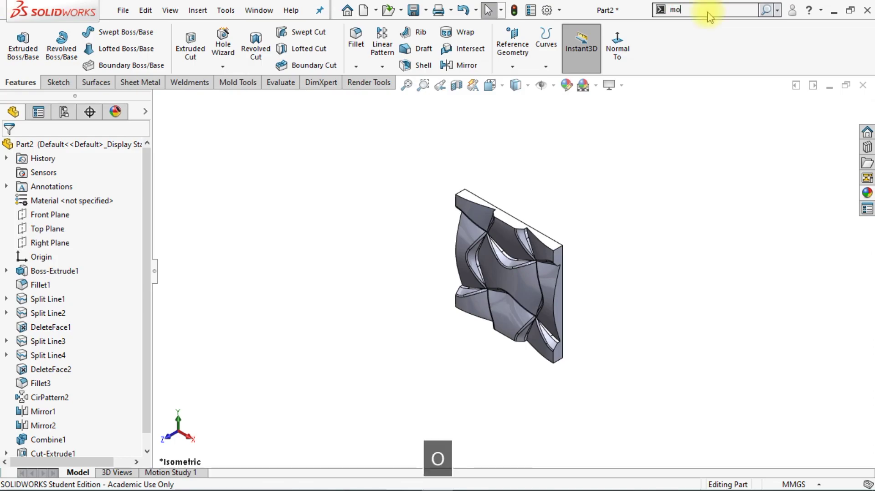
text(ve)
click(708, 28)
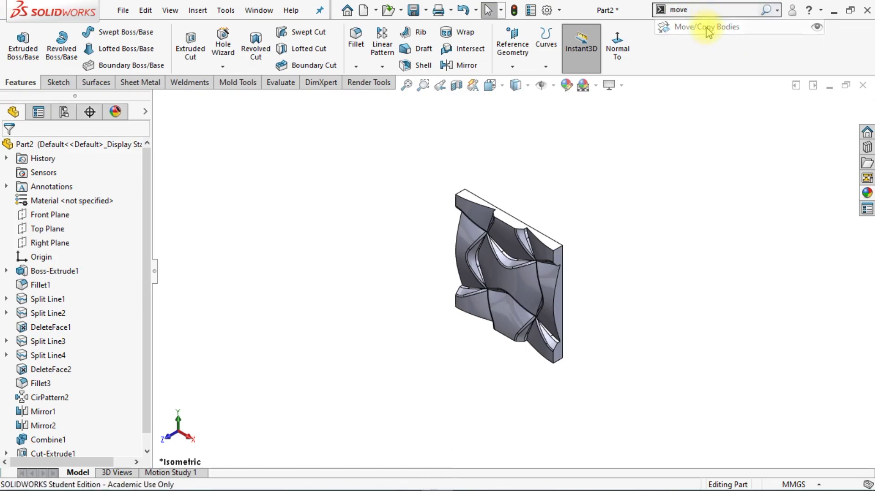
click(522, 271)
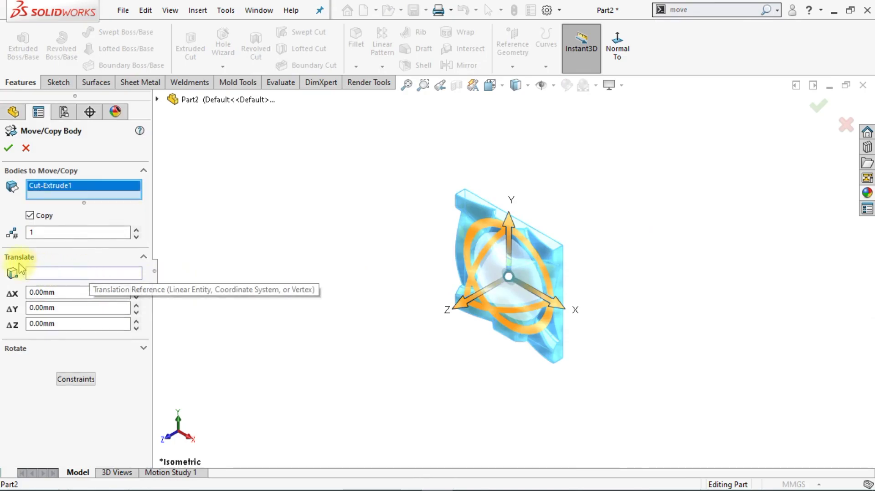
click(44, 274)
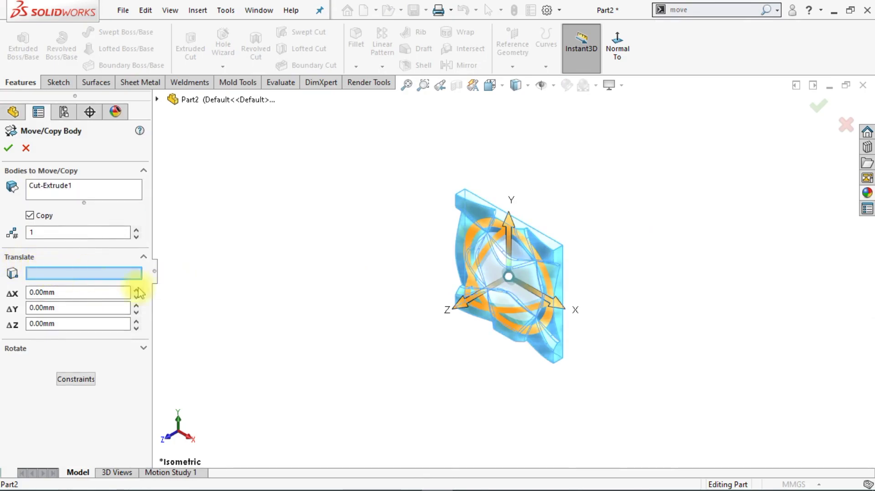
click(563, 358)
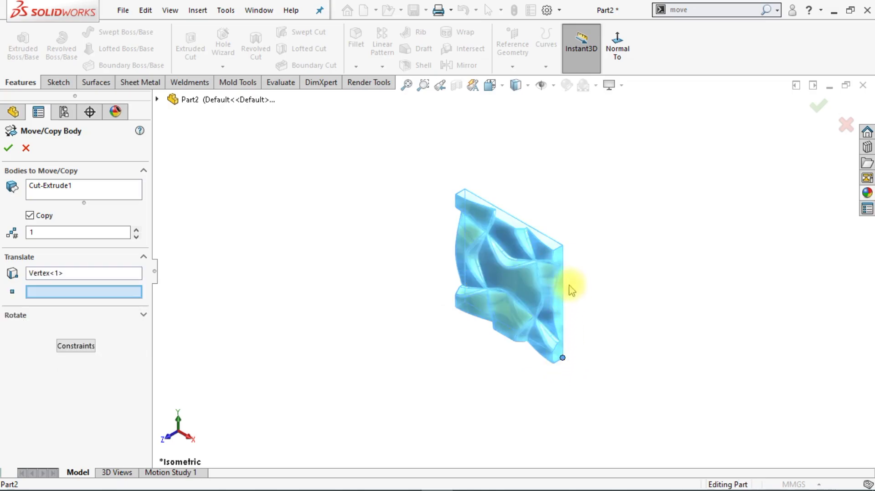
click(563, 246)
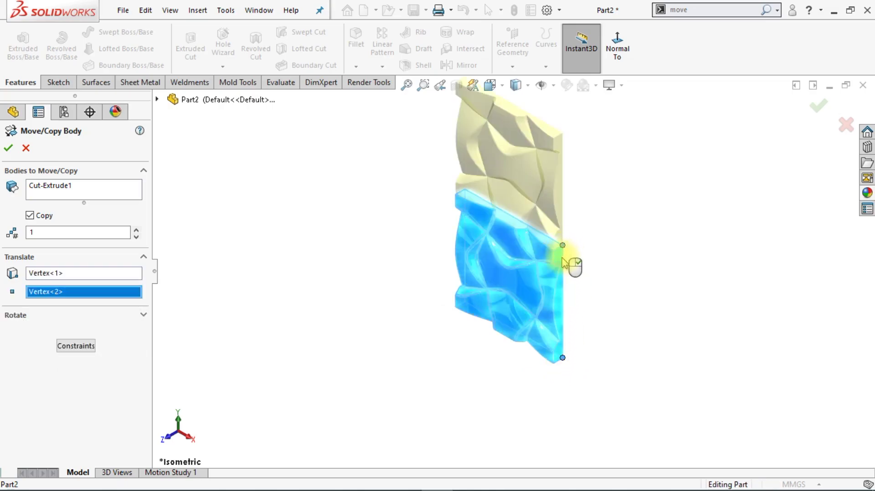
click(136, 233)
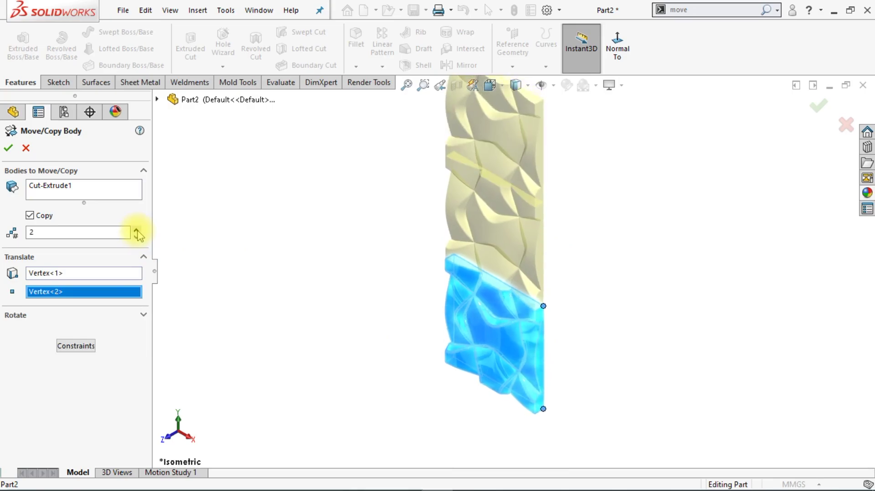
click(10, 150)
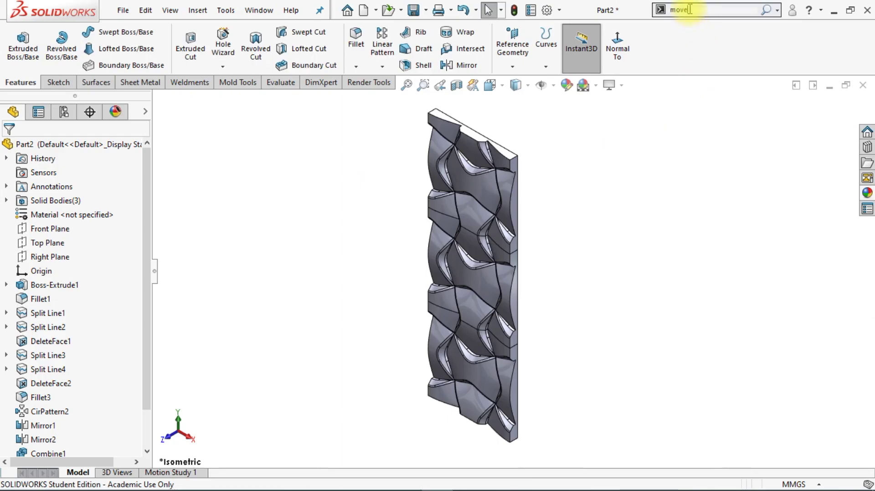
- Combine the three stacked panel bodies into one solid
text(com)
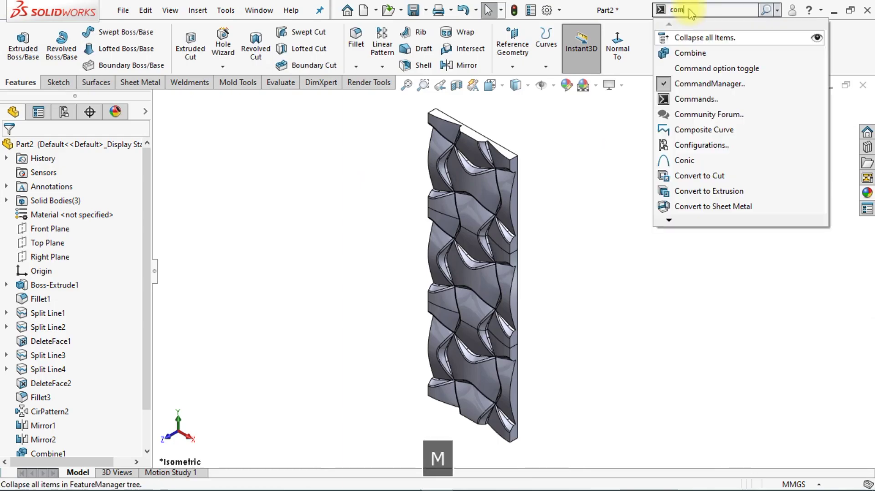
click(679, 35)
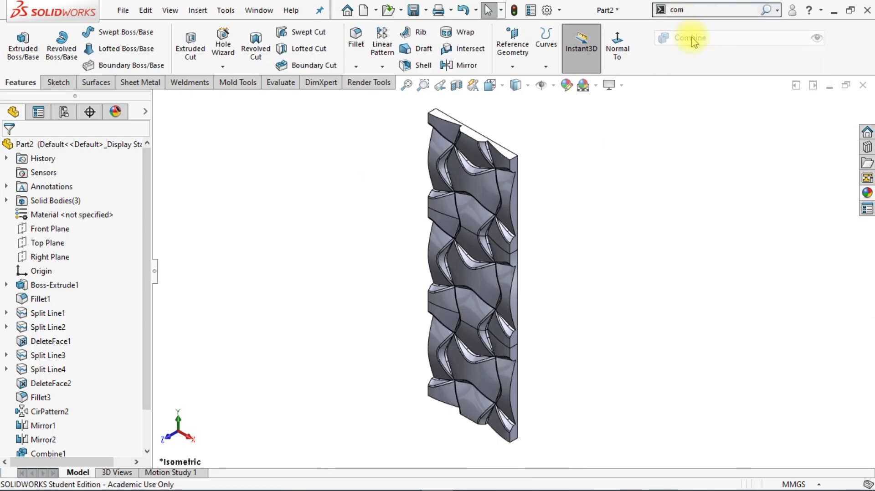
click(469, 196)
click(465, 273)
click(463, 326)
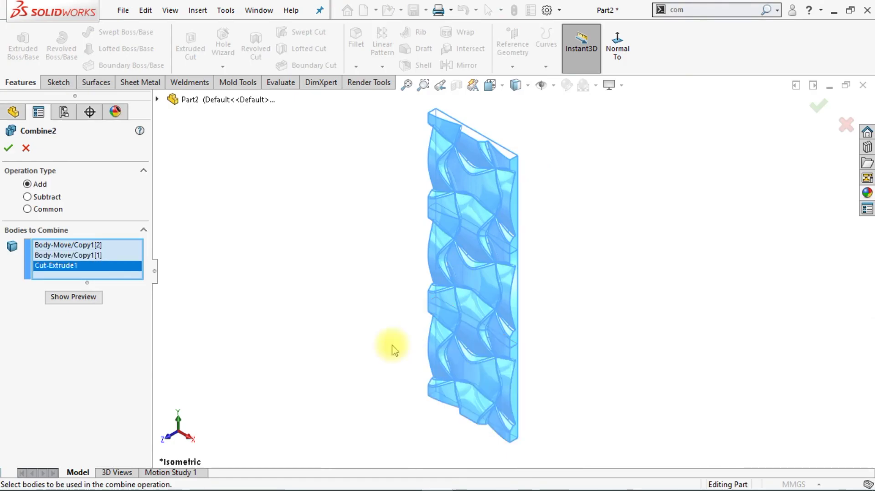
click(9, 149)
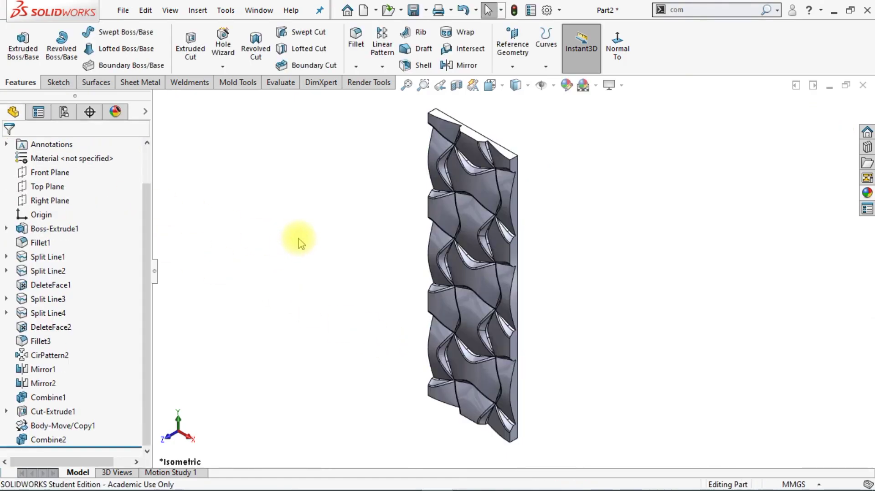
middle_drag(301, 244, 348, 244)
- On the panel's flat face, draw corner rectangles across the top and bottom ends
click(413, 237)
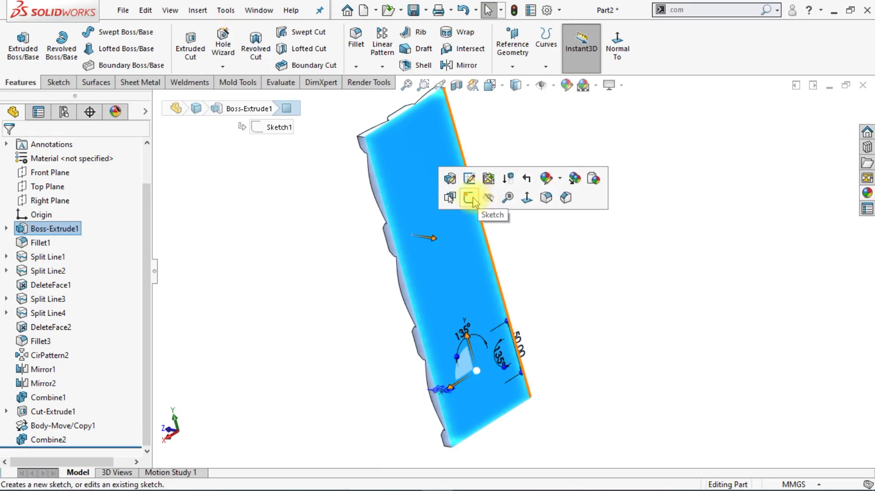
click(469, 198)
click(642, 44)
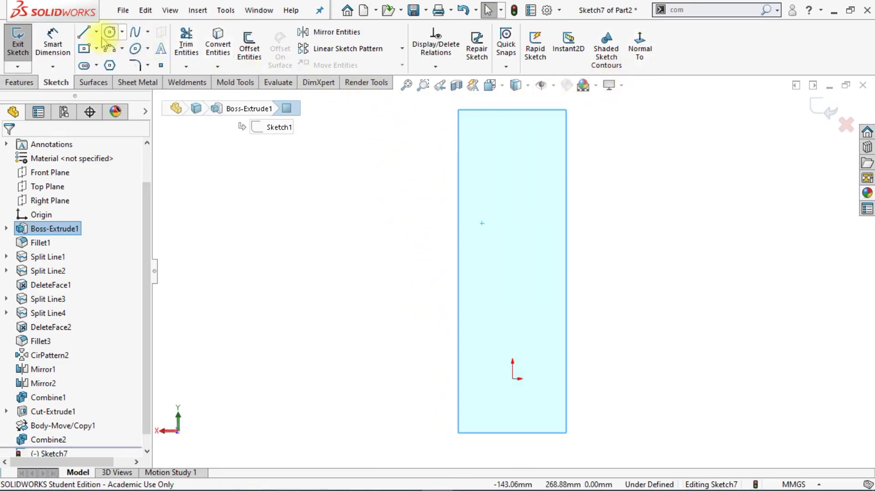
click(97, 48)
click(119, 64)
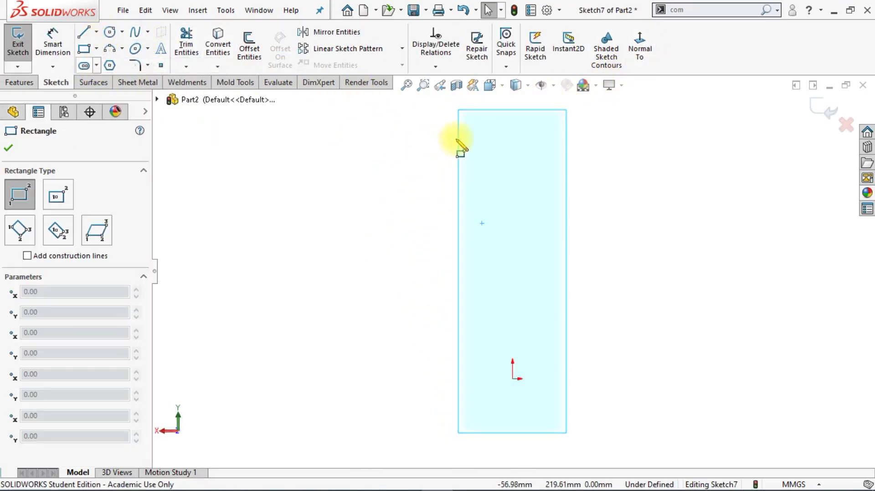
click(458, 110)
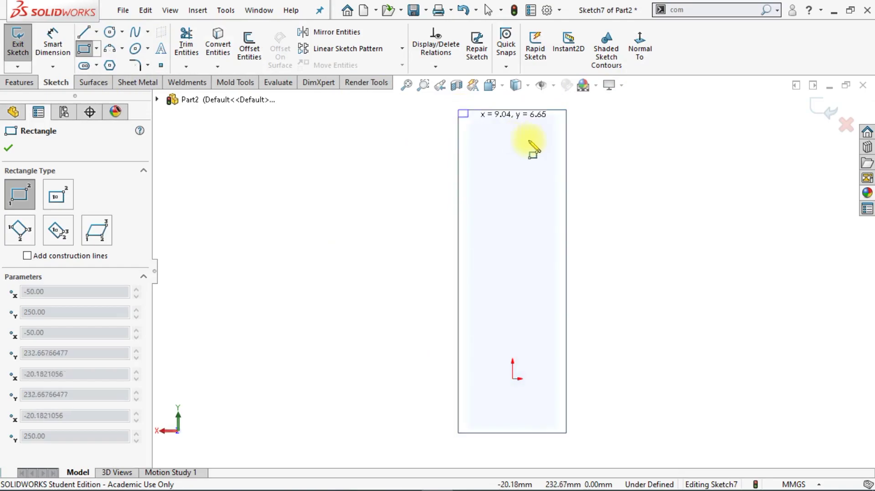
click(567, 143)
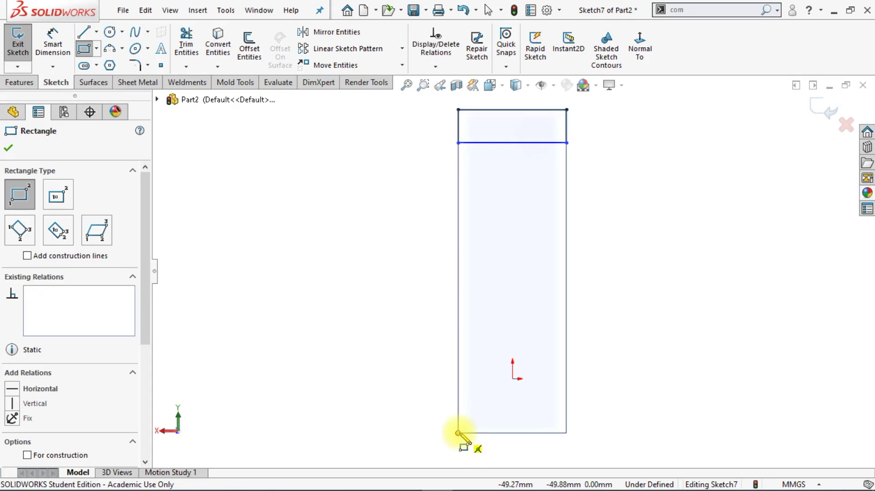
click(458, 433)
click(566, 401)
key(Escape)
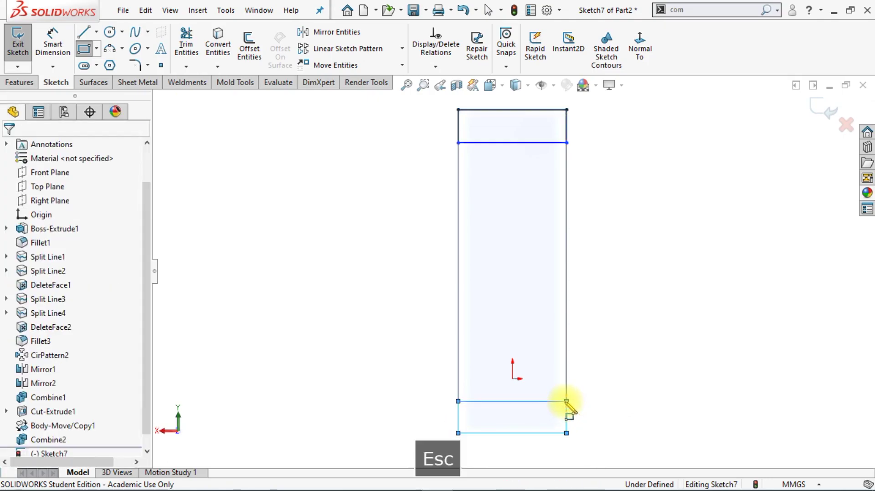
- Dimension the top and bottom strip heights to 20 mm each
click(62, 47)
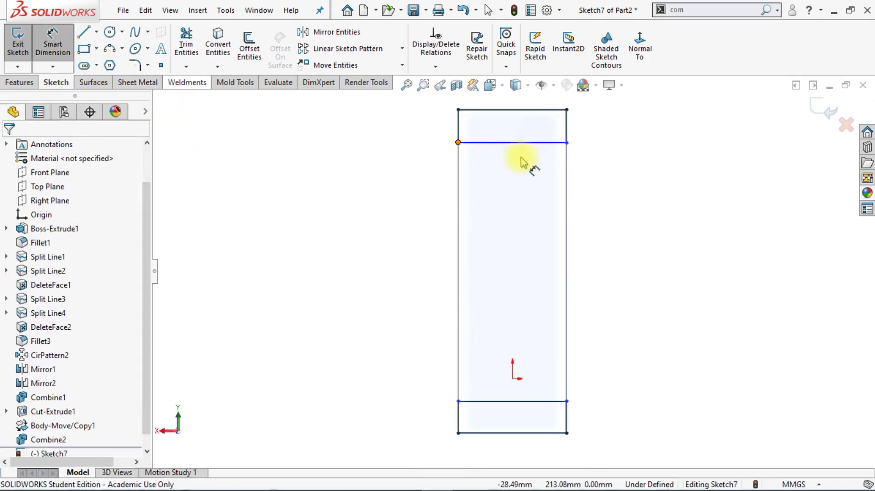
click(568, 136)
click(584, 135)
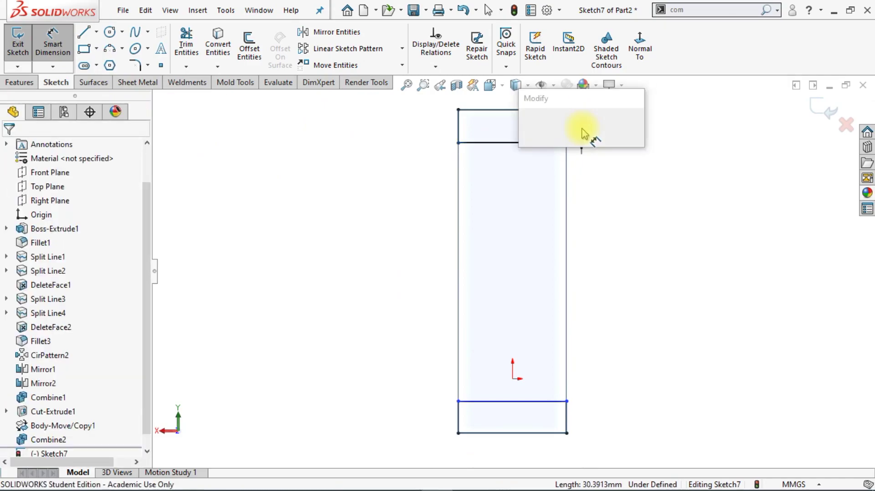
text(20)
key(Return)
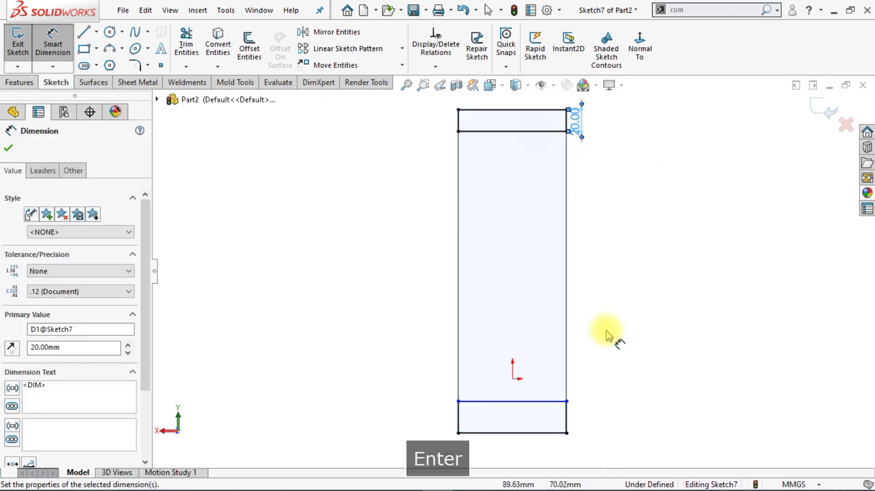
click(568, 426)
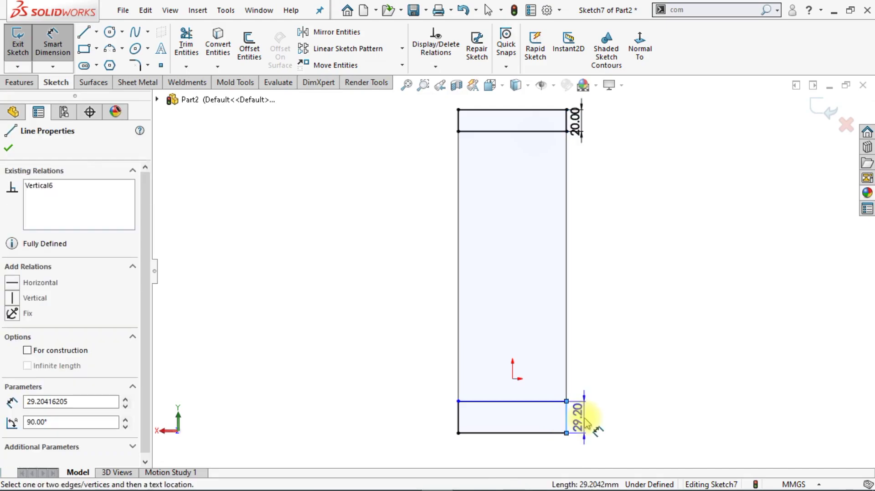
click(582, 416)
text(20)
key(Return)
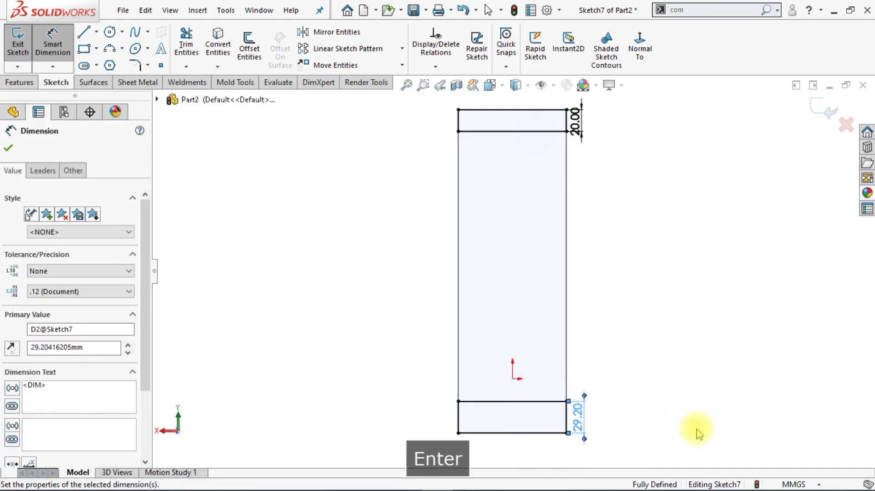
click(34, 84)
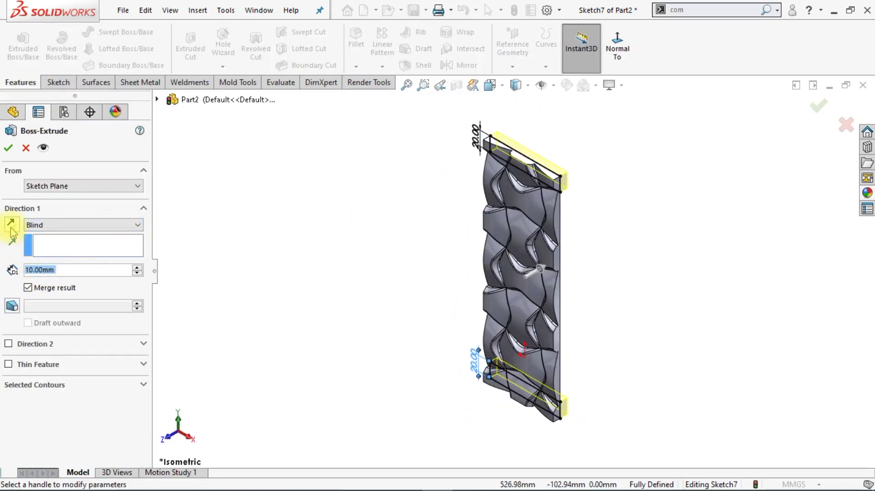
- Reverse the 10 mm Blind end-strip extrusion and accept it
click(12, 228)
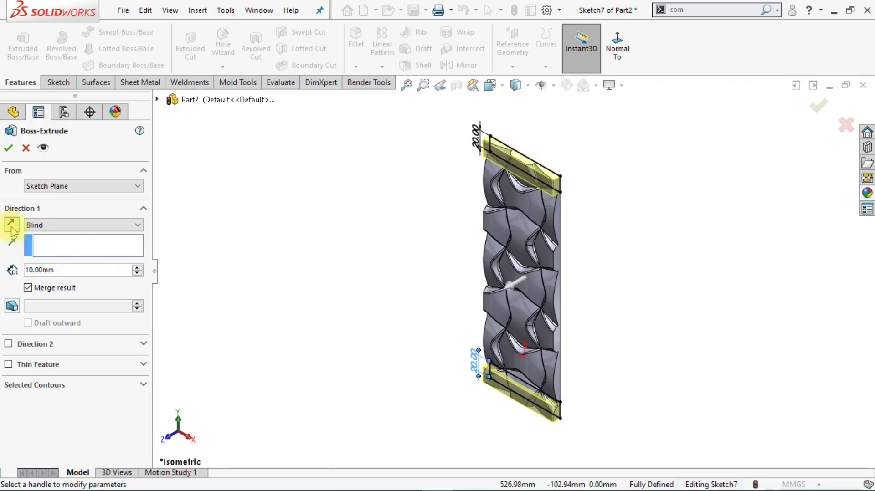
click(10, 153)
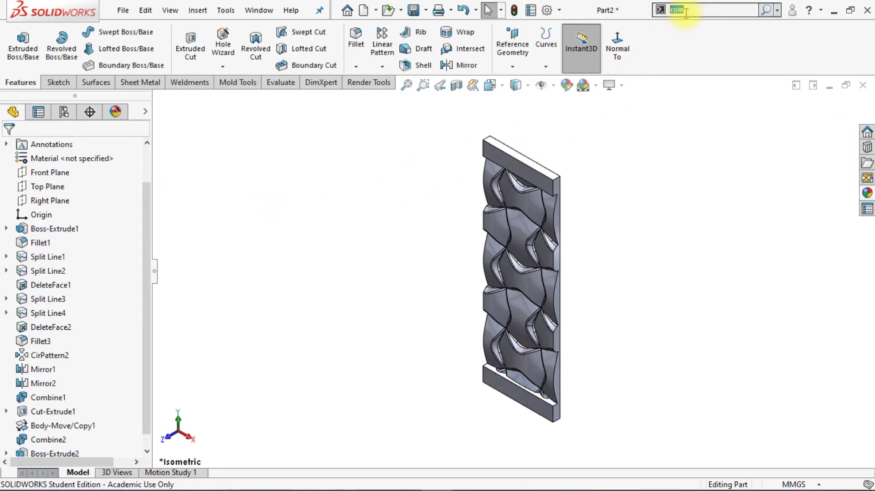
- Start a Flex on the panel body with triad rotations X 90°, Y 90°, Z 0°
text(flex)
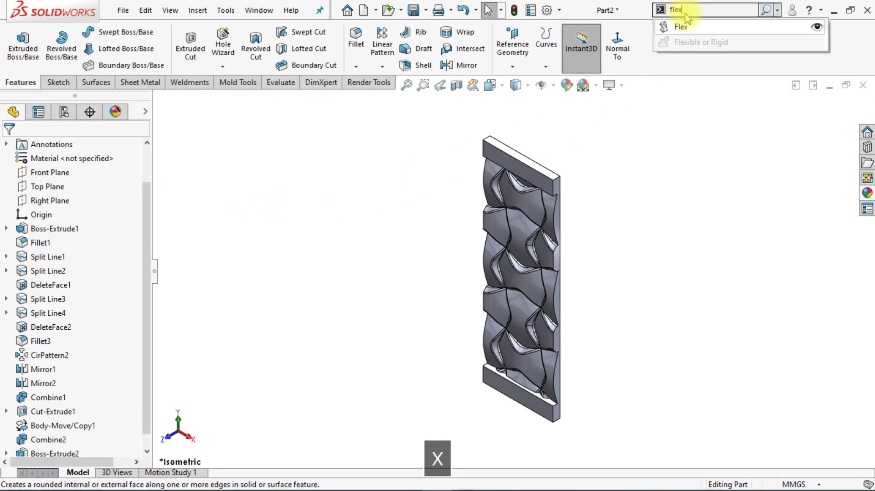
click(680, 27)
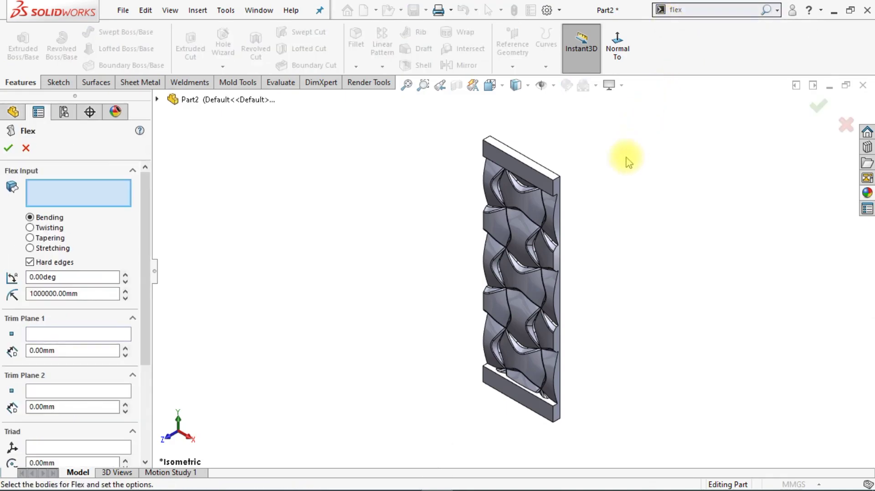
click(540, 222)
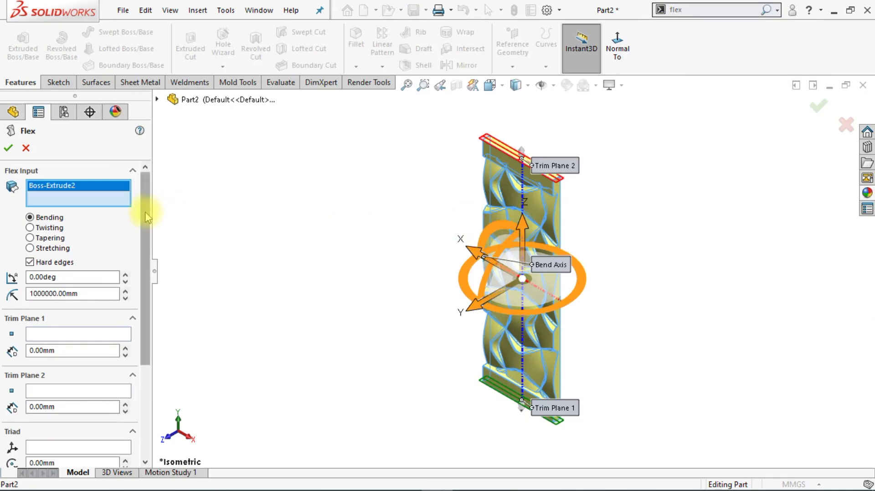
scroll(137, 283, down, 5)
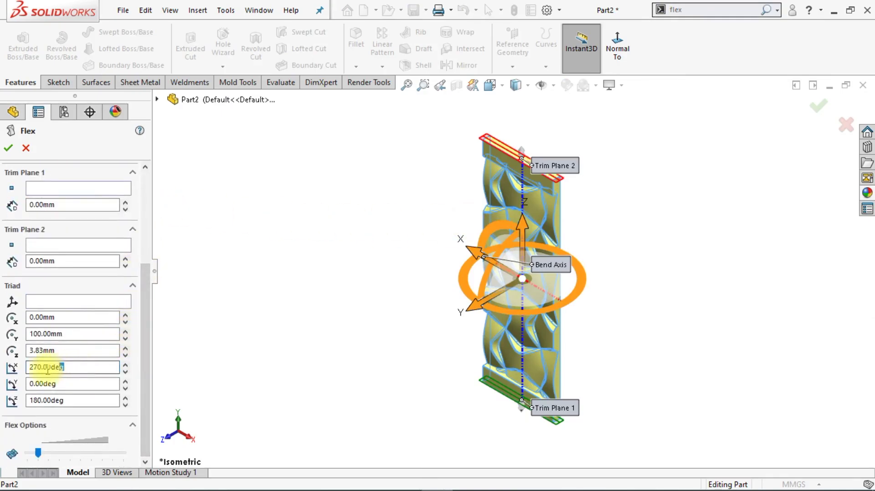
text(90)
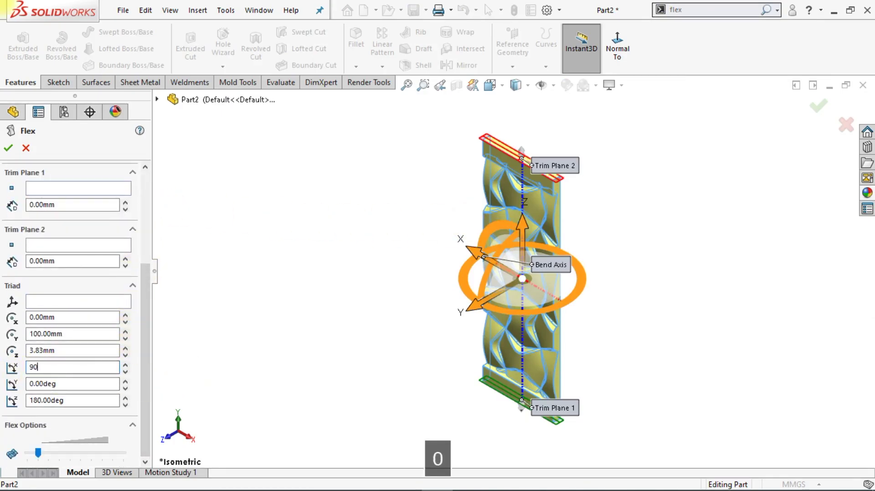
key(Tab)
text(90)
key(Tab)
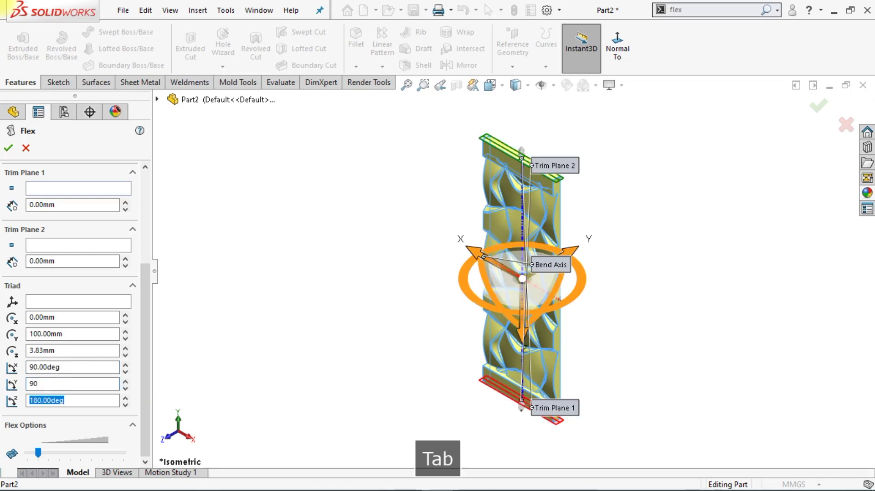
text(0)
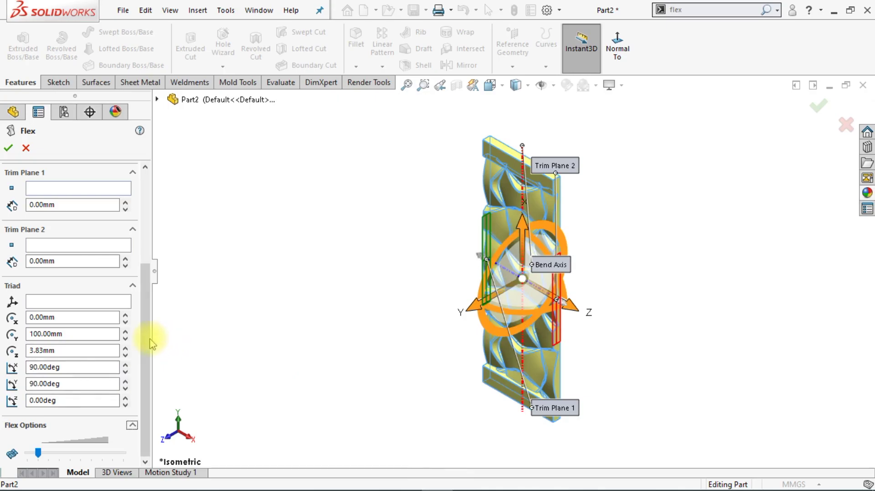
- Set the Flex bend angle to 45°
drag(150, 339, 162, 243)
click(77, 277)
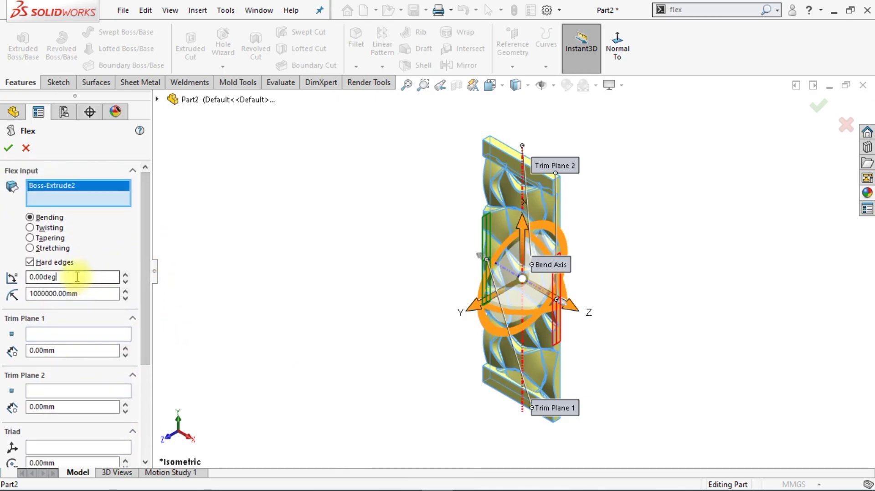
text(45)
key(Return)
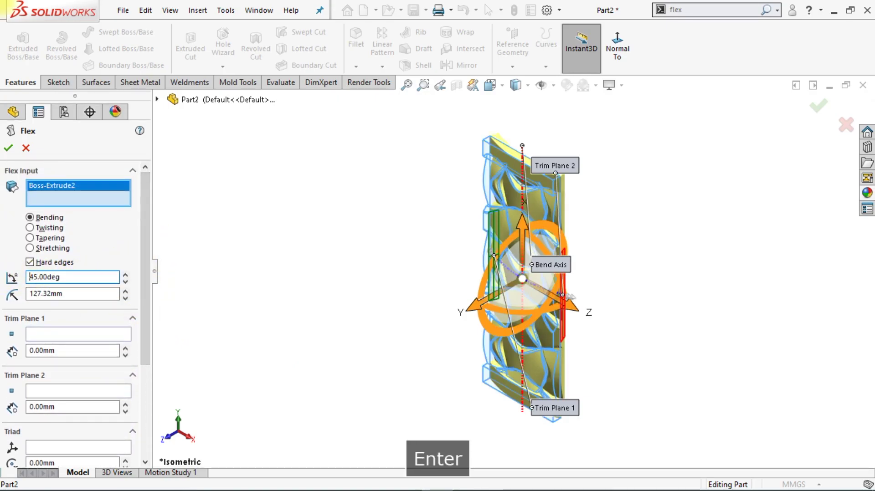
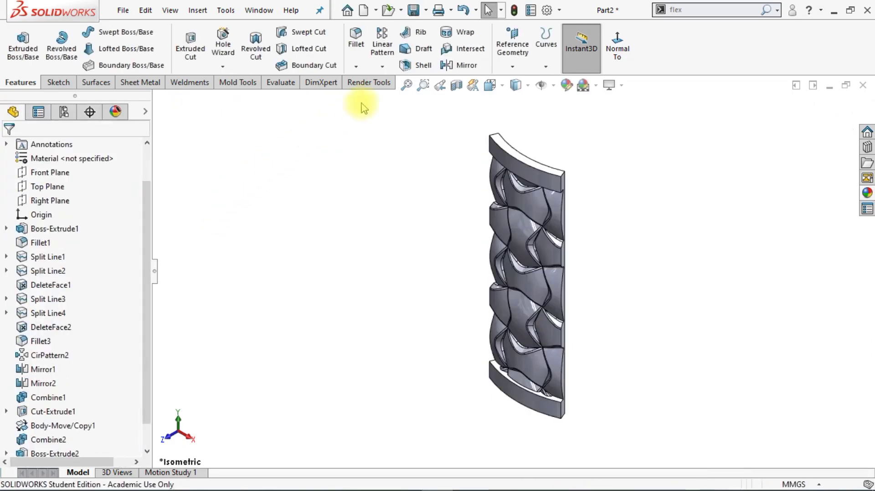
- Create reference axis Axis1 from two faces of the twisted lattice strip
click(513, 68)
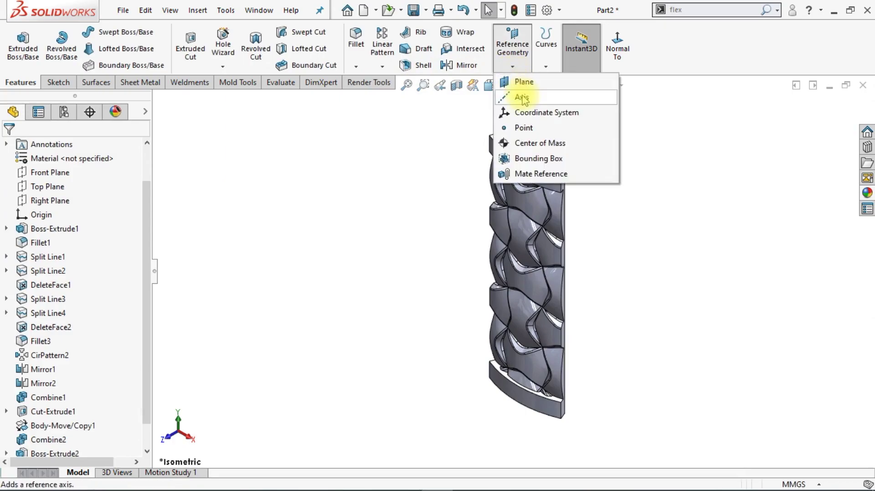
click(524, 94)
mouse_move(599, 219)
middle_down()
mouse_move(541, 237)
mouse_move(530, 258)
mouse_move(524, 254)
mouse_move(524, 279)
middle_up()
click(521, 241)
click(524, 278)
key(ctrl+4)
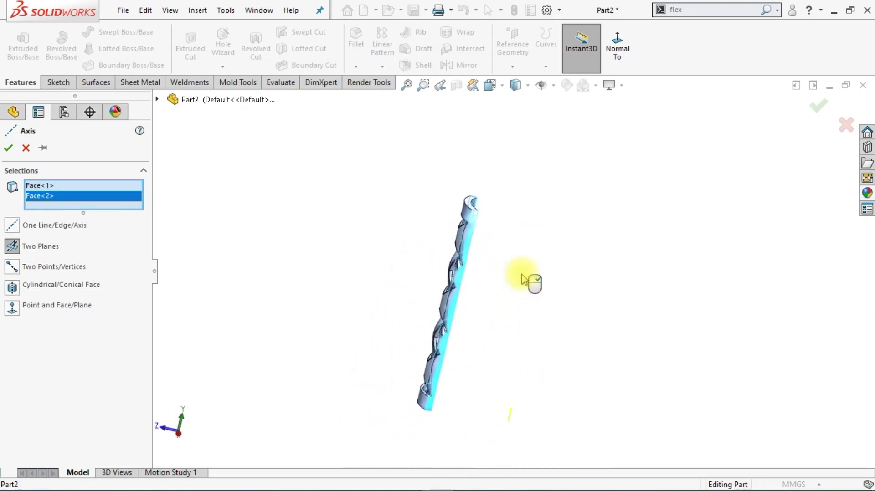
scroll(531, 307, down, 2)
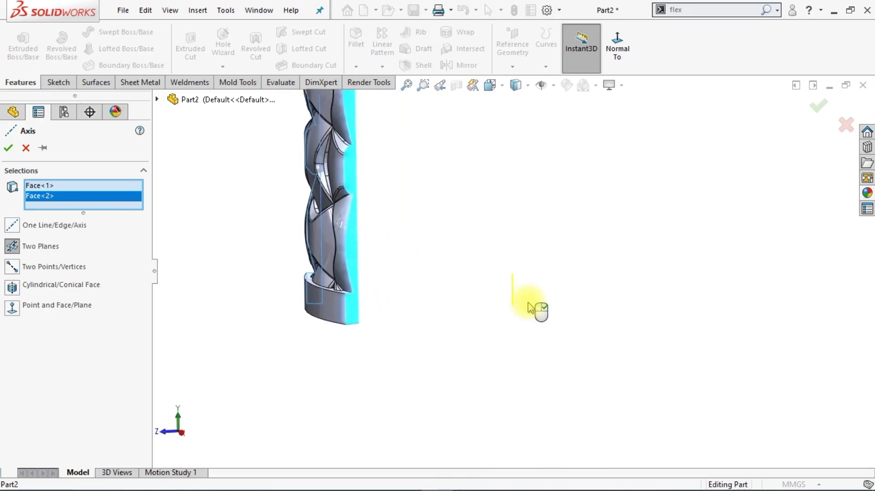
scroll(527, 287, down, 3)
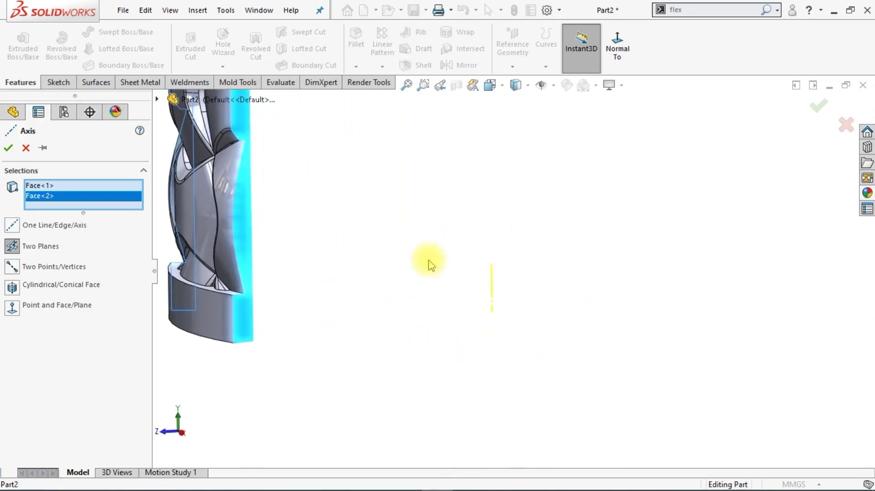
click(7, 149)
- Drag Axis1's upper and lower ends to lengthen it beside the column
drag(492, 273, 489, 113)
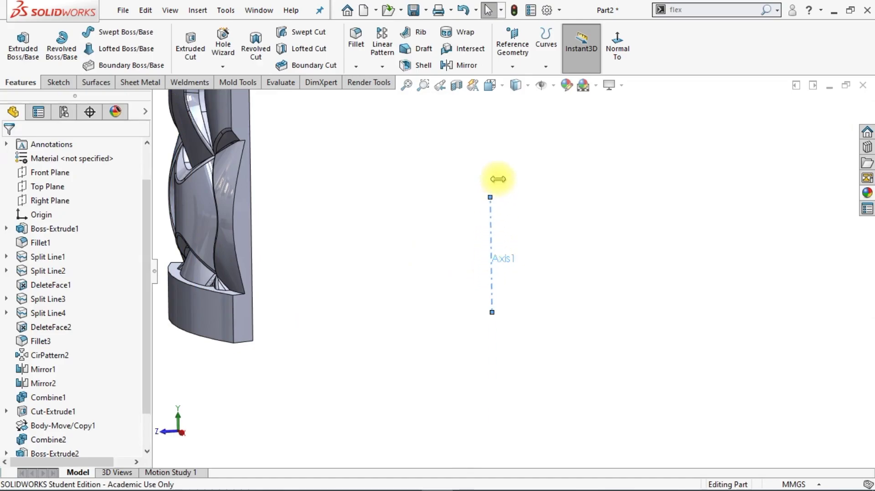
click(496, 325)
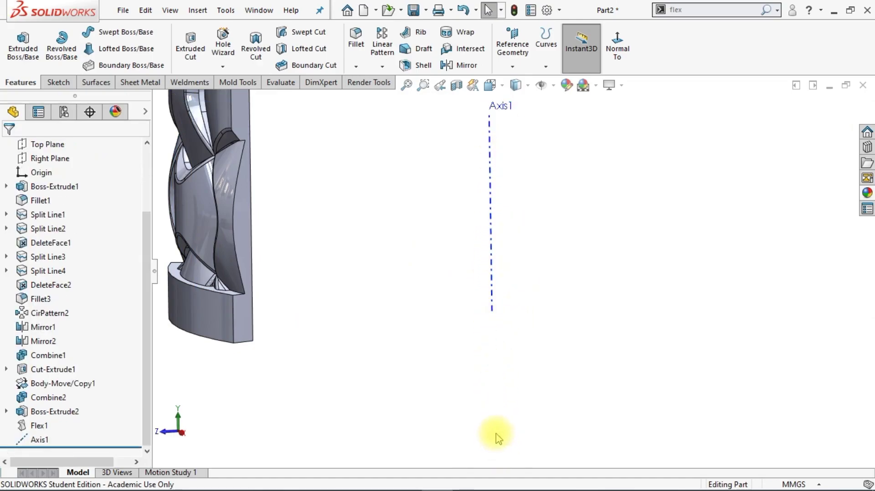
click(491, 313)
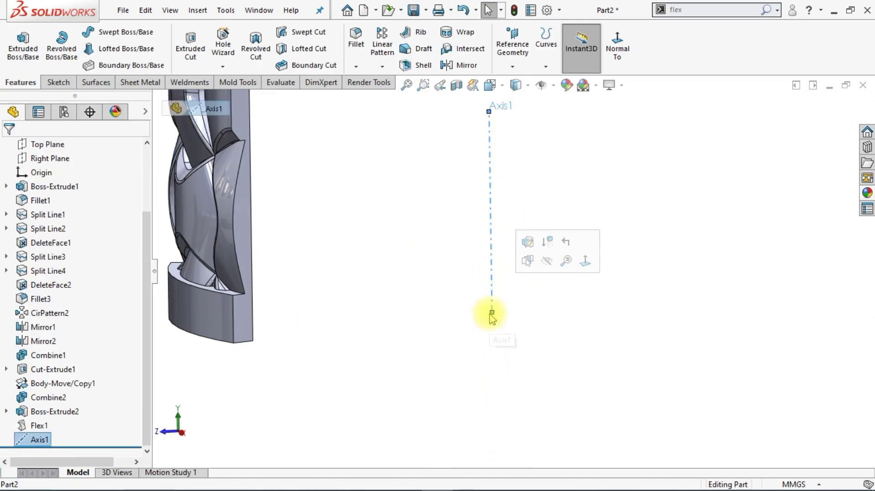
drag(492, 317, 501, 404)
scroll(506, 365, up, 3)
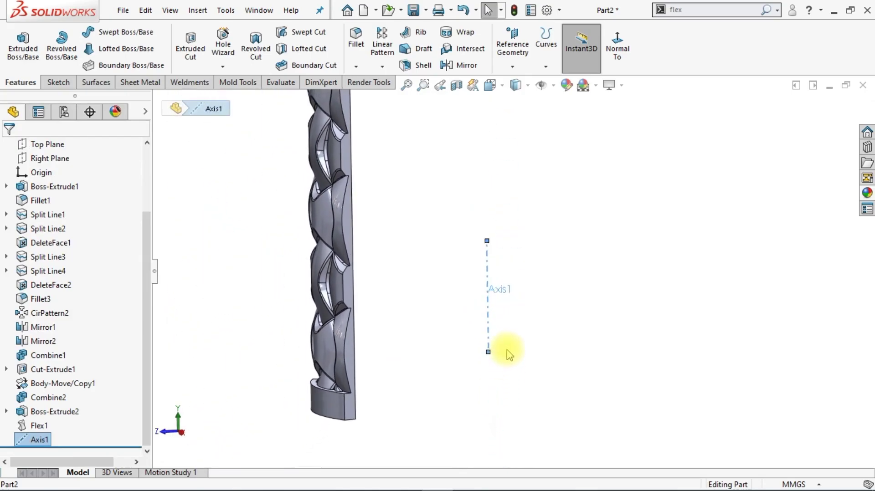
scroll(506, 346, up, 2)
click(549, 314)
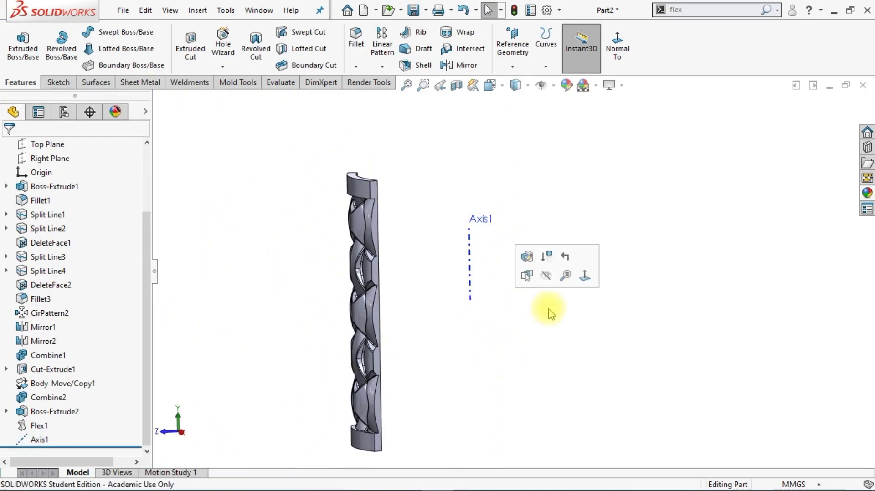
- Circular-pattern the Flex1 body around Axis1 as 8 equal instances over 360°
click(382, 67)
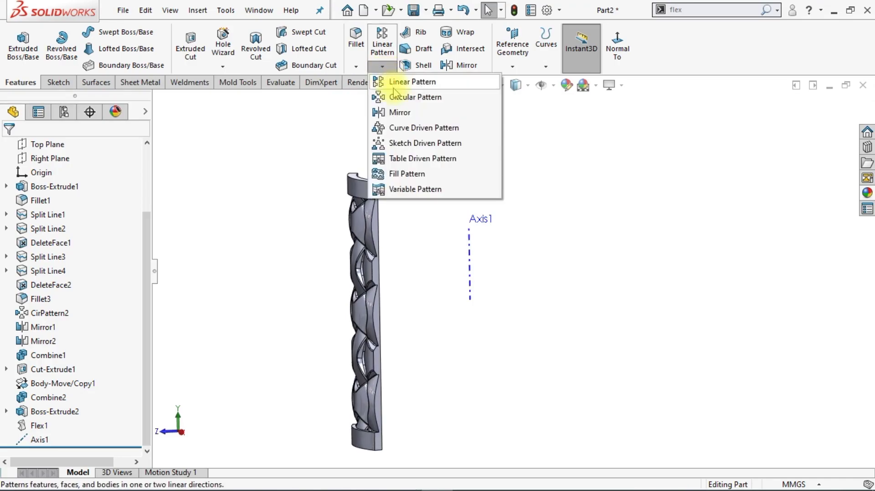
click(386, 96)
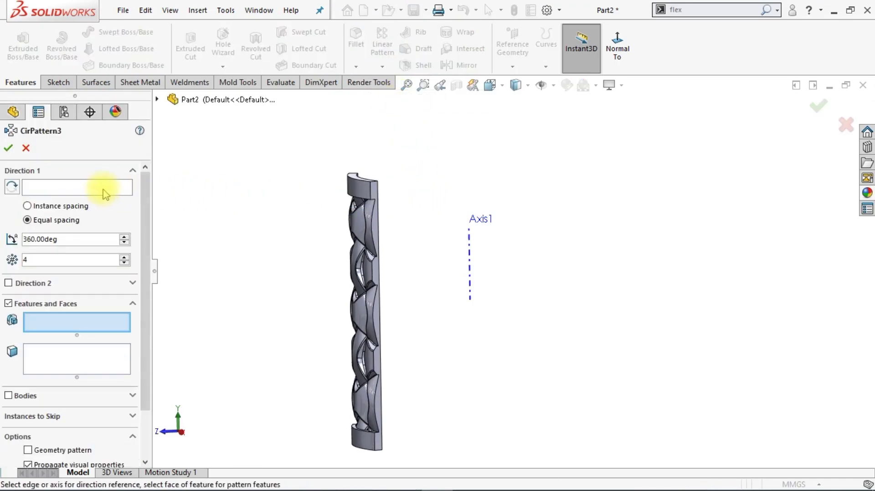
click(113, 193)
click(469, 260)
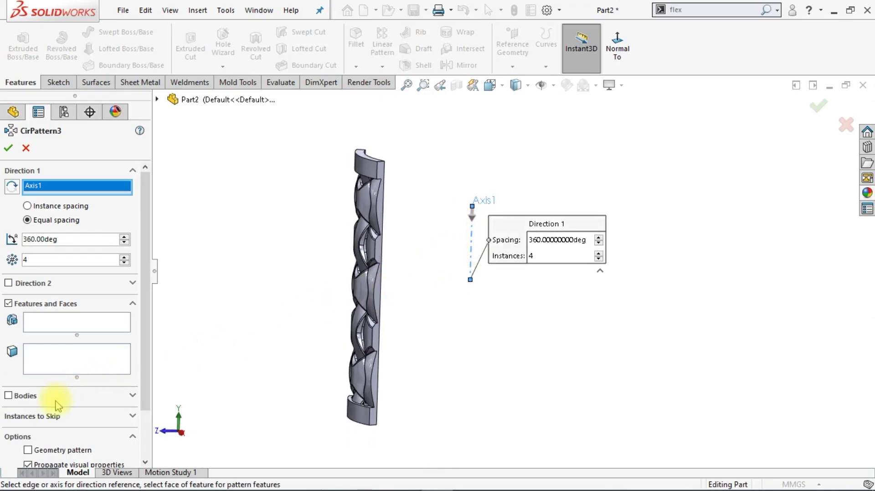
click(31, 398)
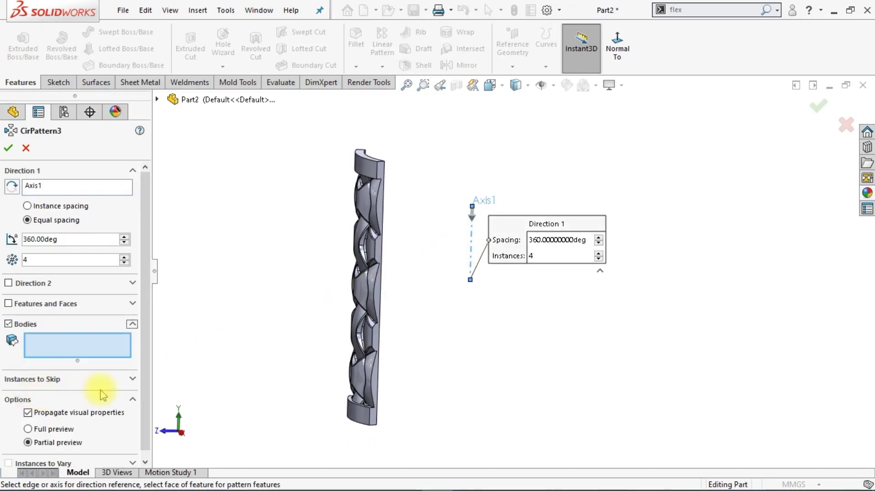
click(364, 380)
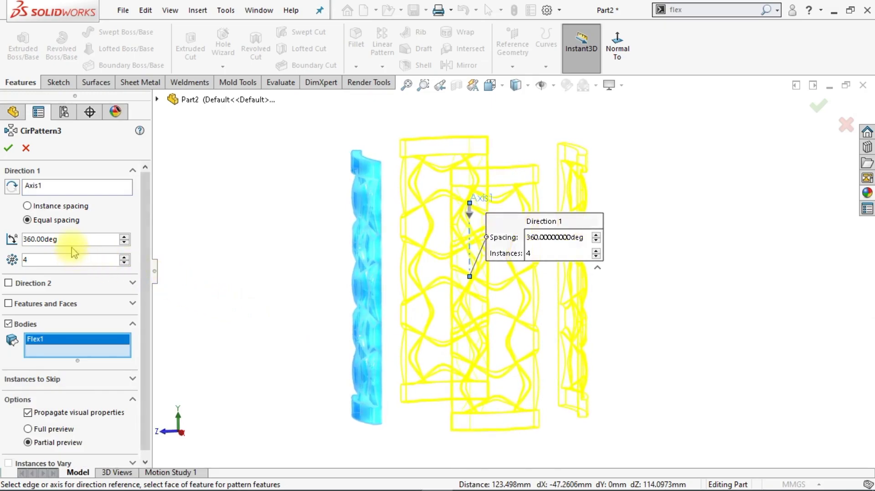
drag(70, 259, 1, 272)
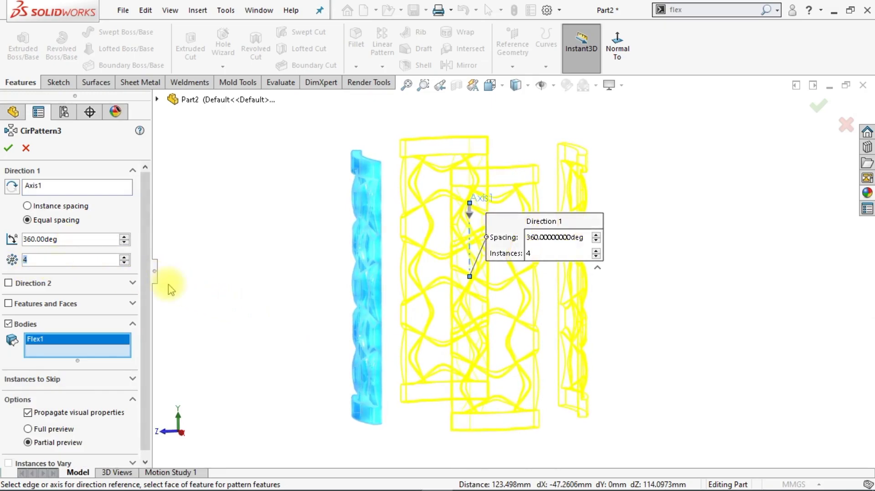
text(360/45)
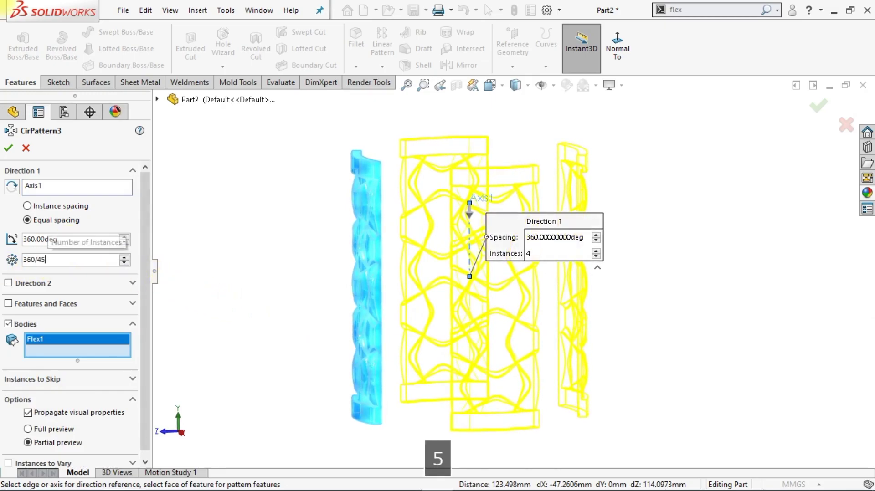
key(Return)
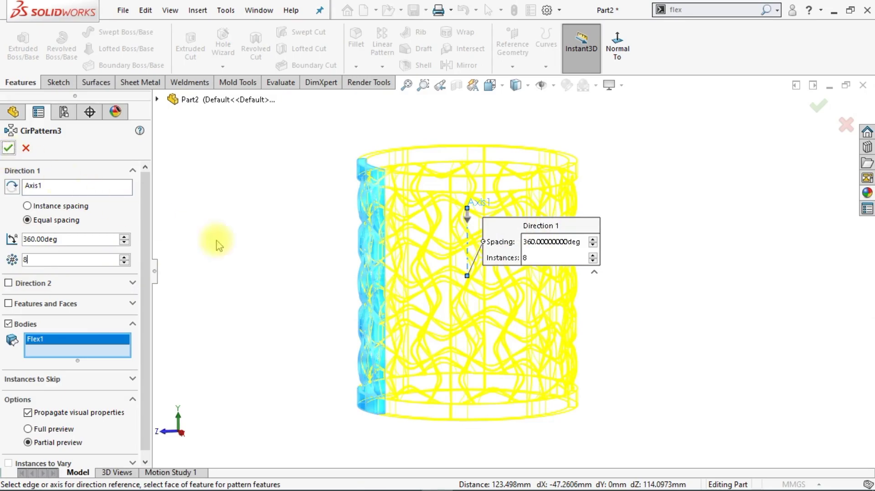
key(Return)
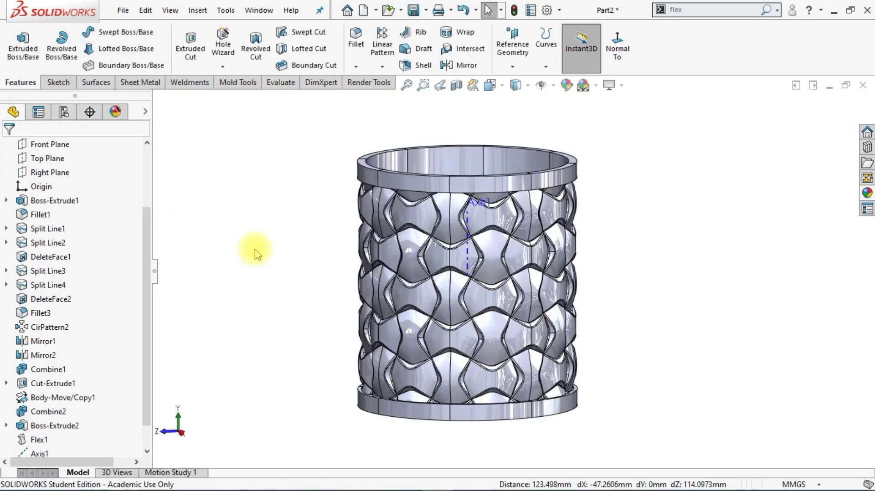
- Combine Flex1 and the seven CirPattern3 copies with Add into one solid body
click(689, 12)
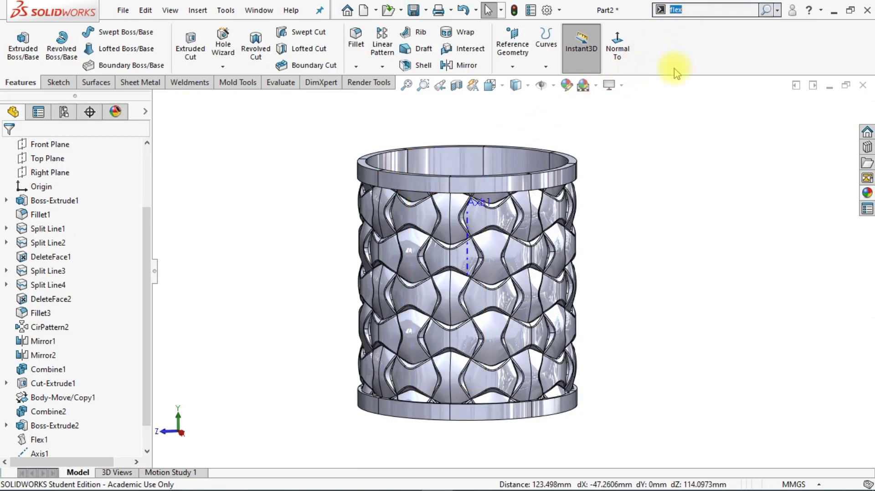
text(com)
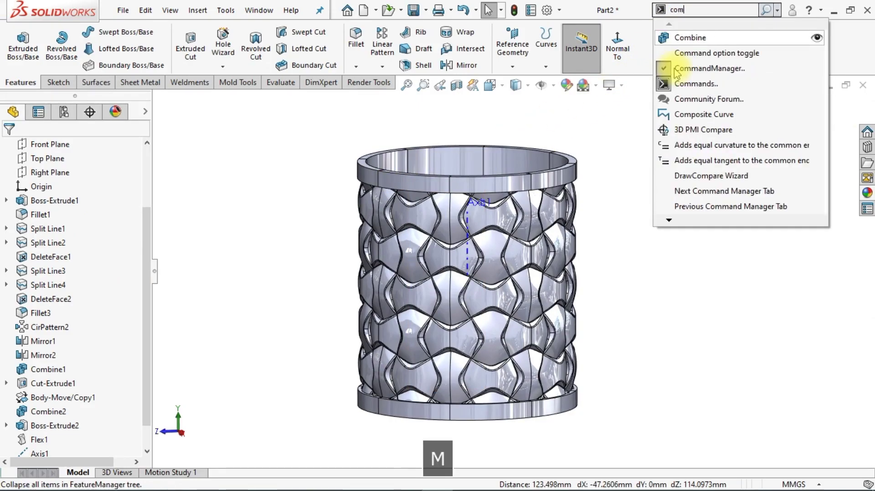
click(692, 38)
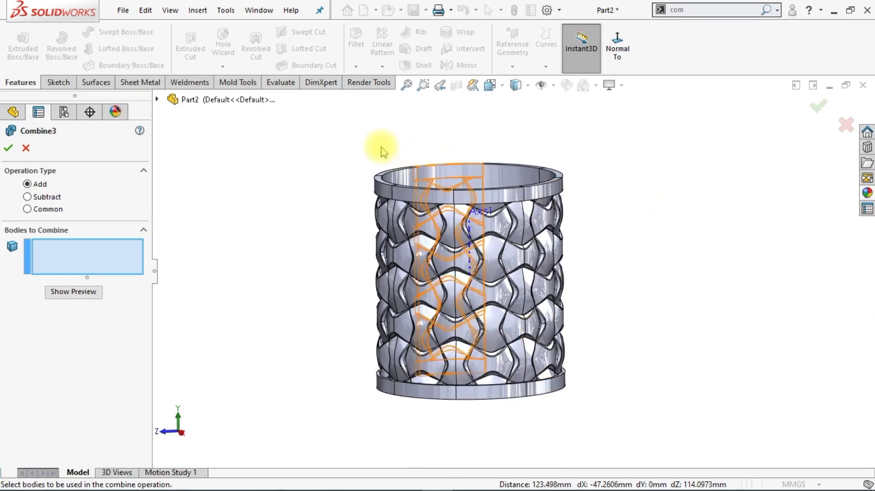
drag(340, 128, 328, 402)
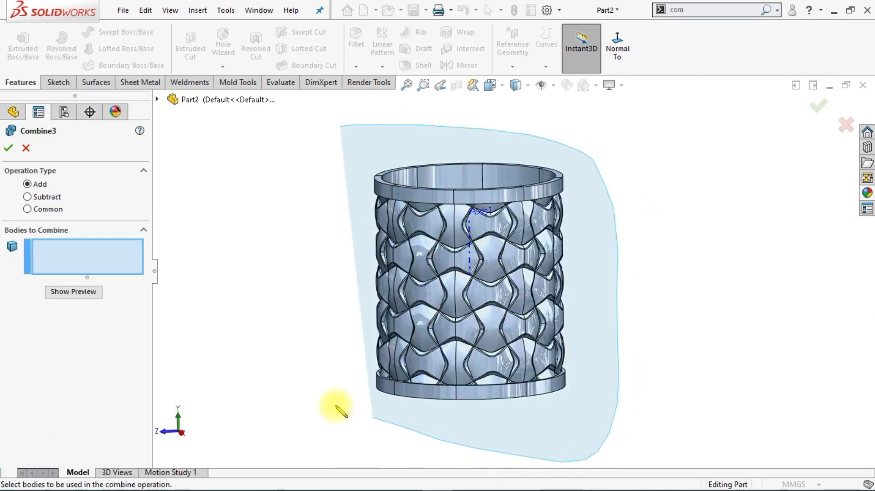
drag(326, 397, 299, 360)
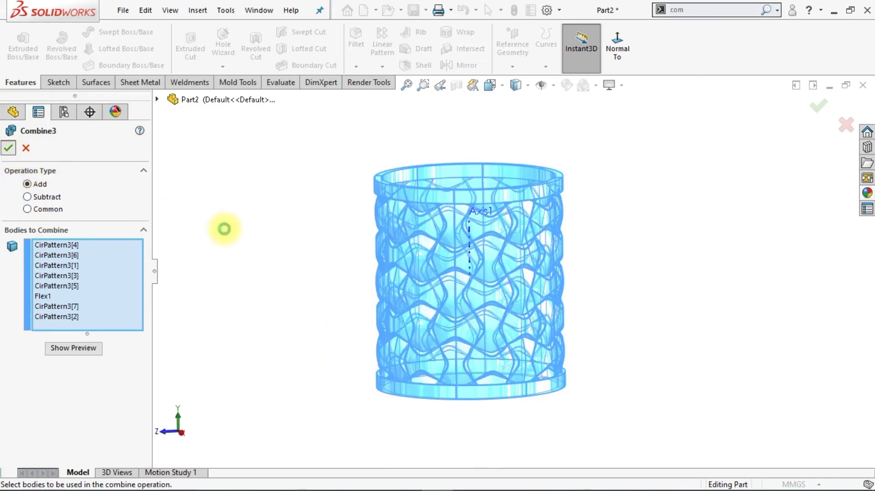
key(Return)
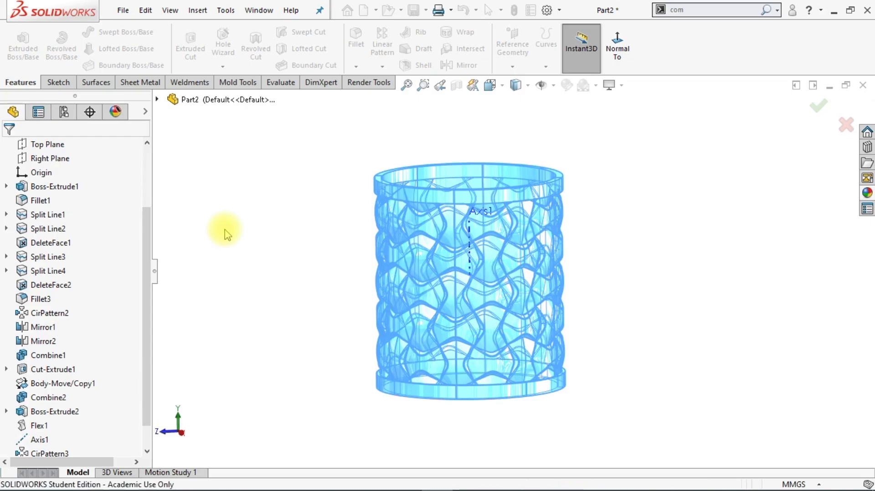
key(Up)
key(Up)
key(Up)
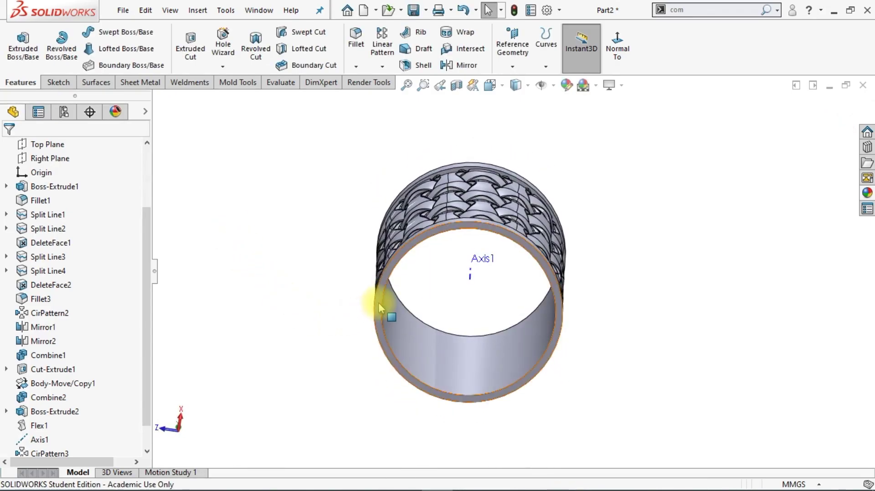
- Sketch on the rim face and convert its circular edge into sketch geometry
click(381, 308)
click(438, 268)
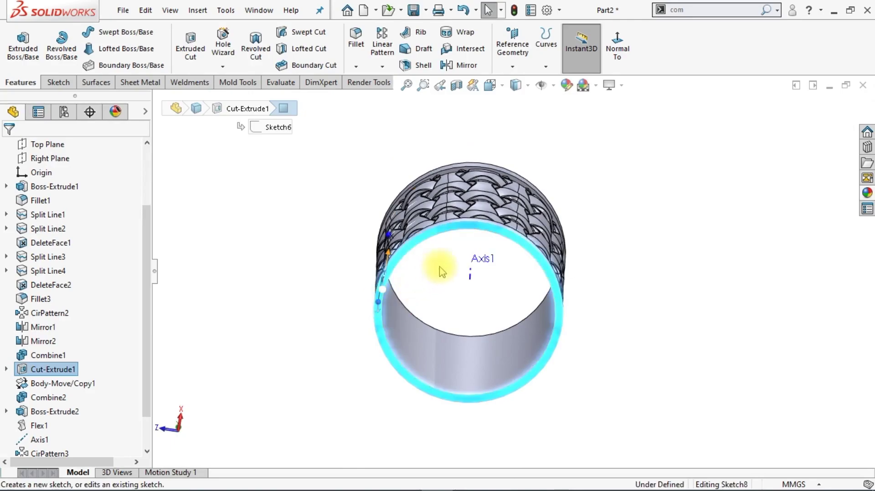
click(639, 51)
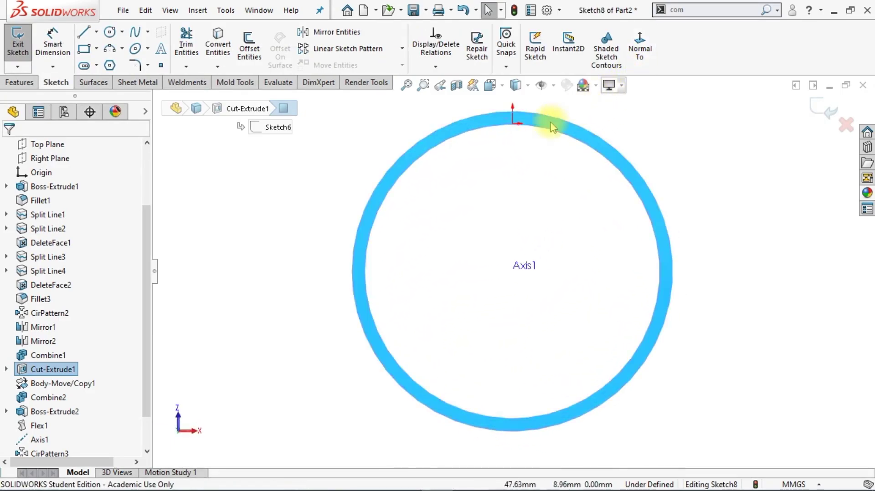
click(427, 142)
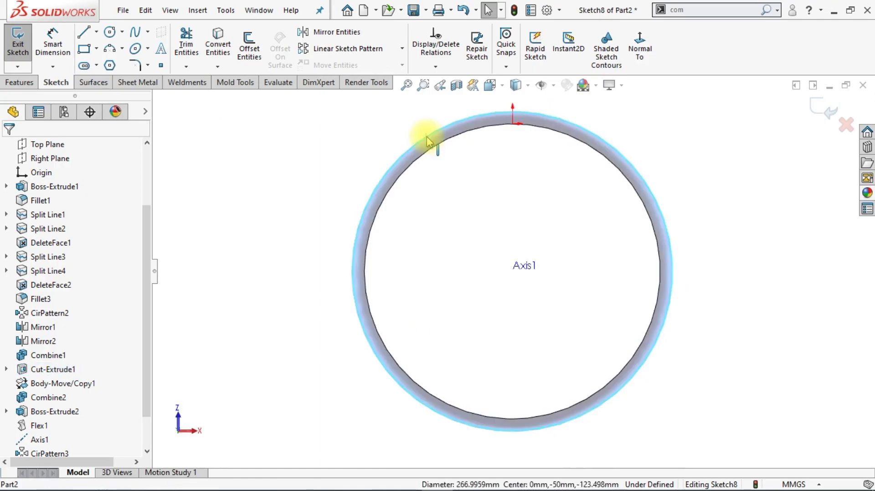
click(222, 62)
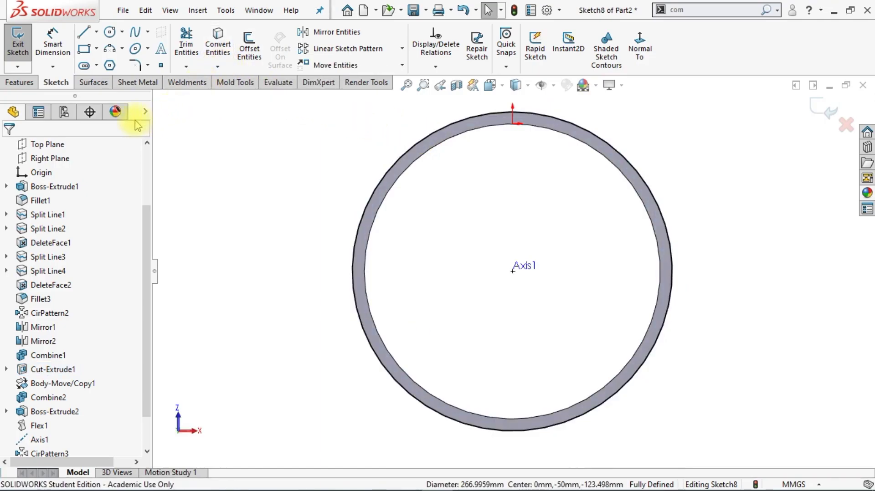
- Extrude the ring sketch 20 mm, reversed upward, as a solid base band
click(30, 85)
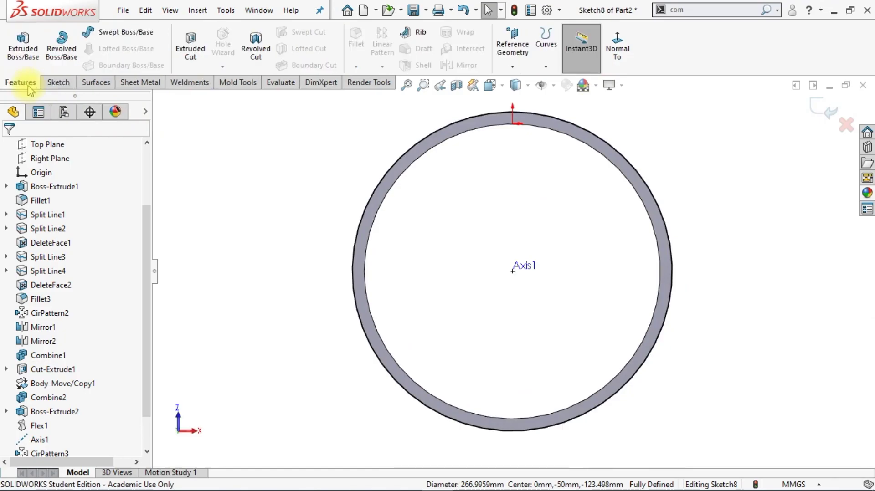
click(28, 62)
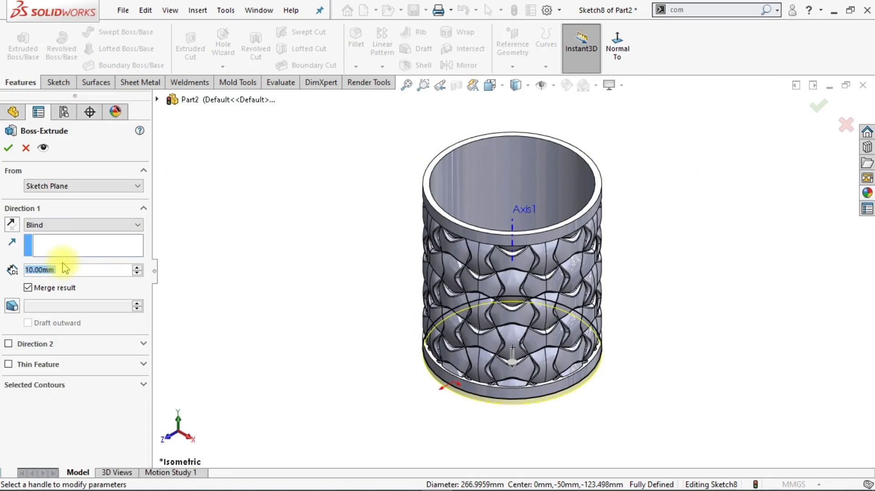
text(20)
key(Return)
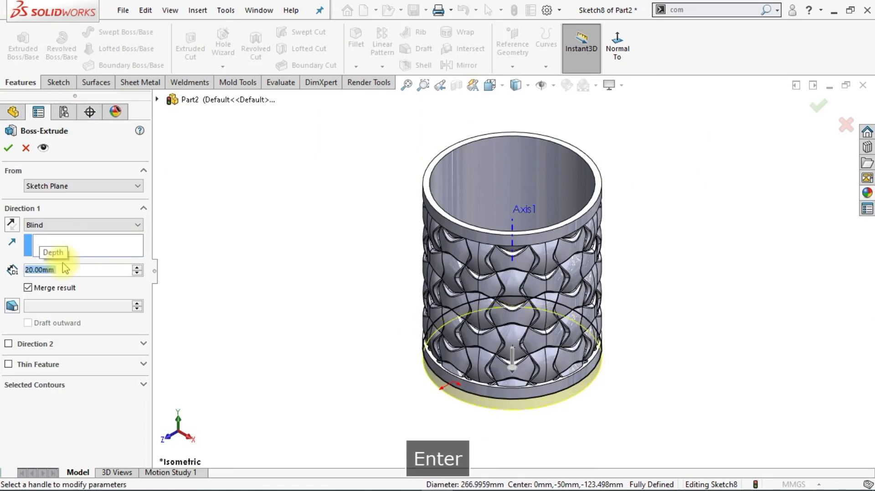
click(13, 226)
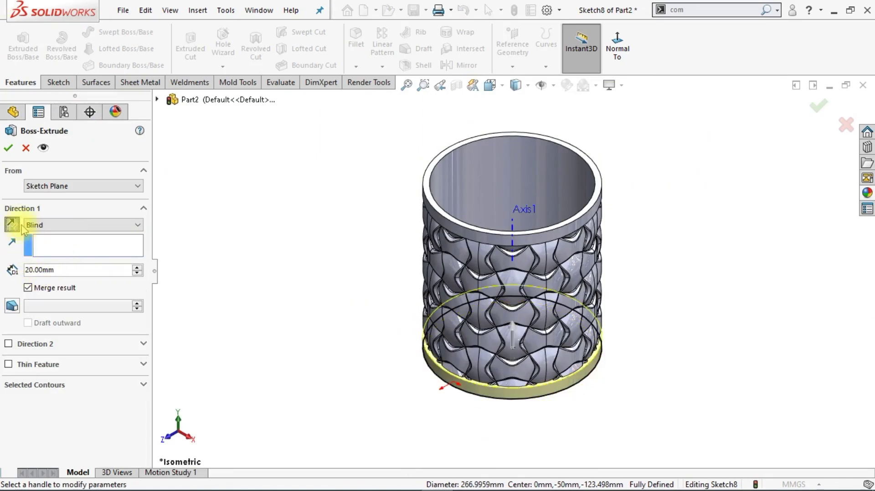
click(11, 149)
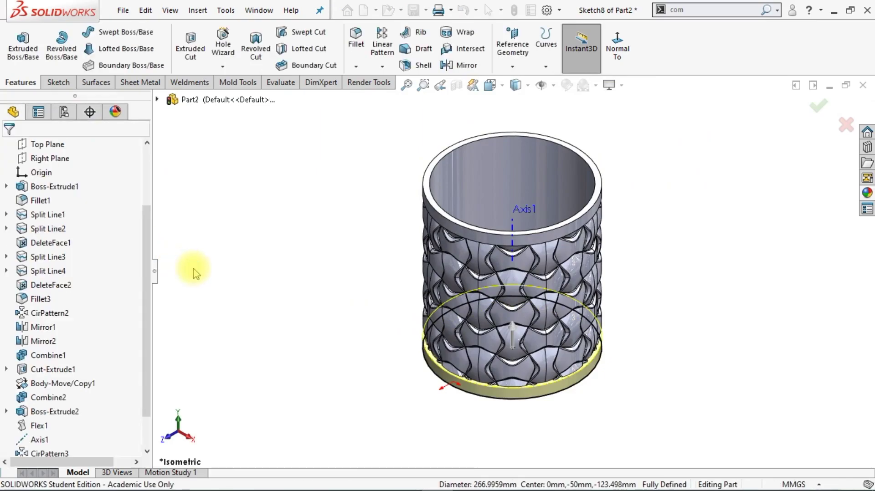
click(196, 273)
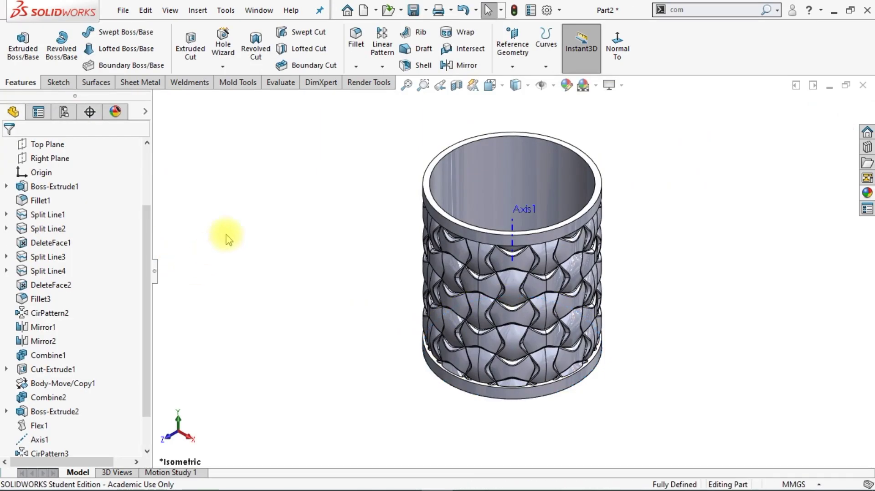
- Preview a 15 mm Curvature Continuous fillet on the base band's circular edge
click(355, 41)
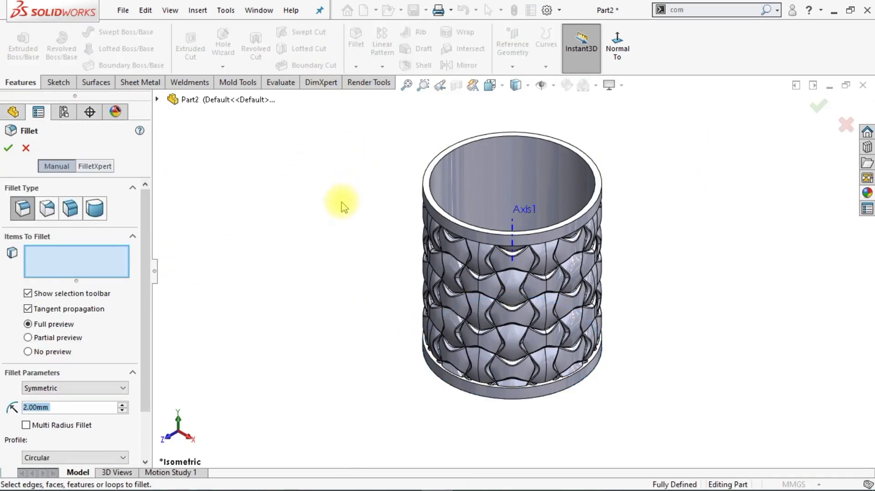
middle_drag(342, 204, 463, 338)
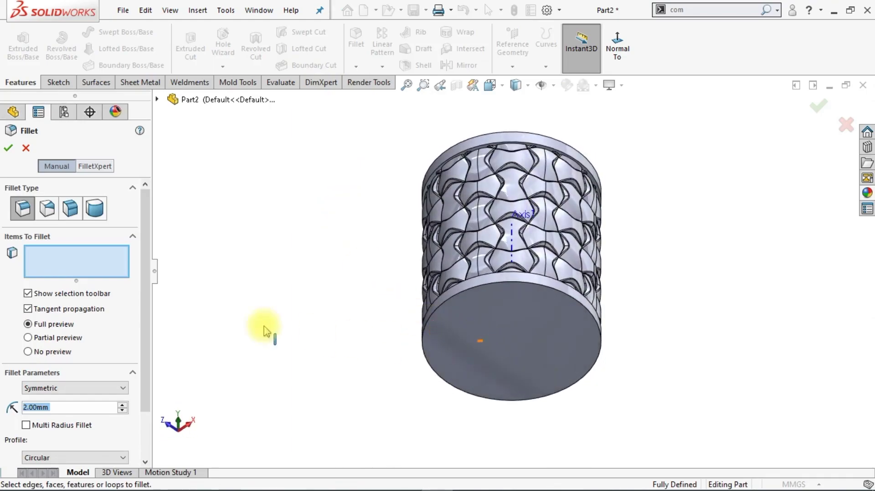
middle_drag(524, 351, 537, 192)
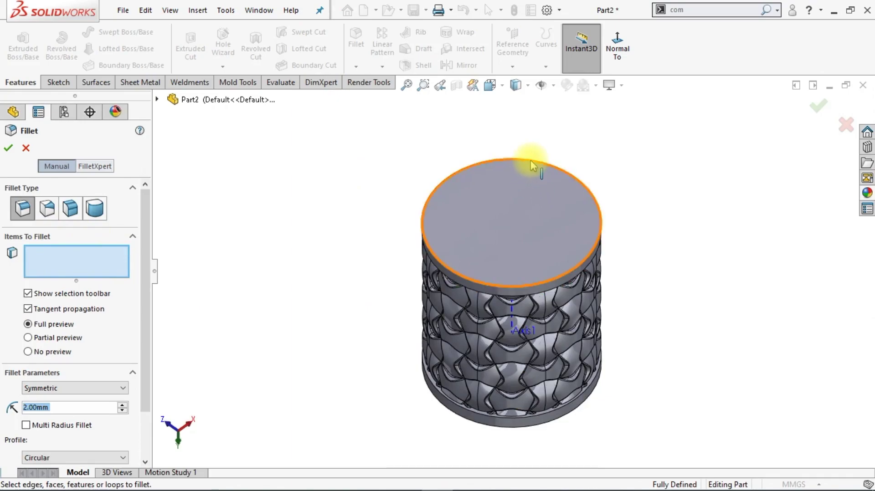
click(529, 161)
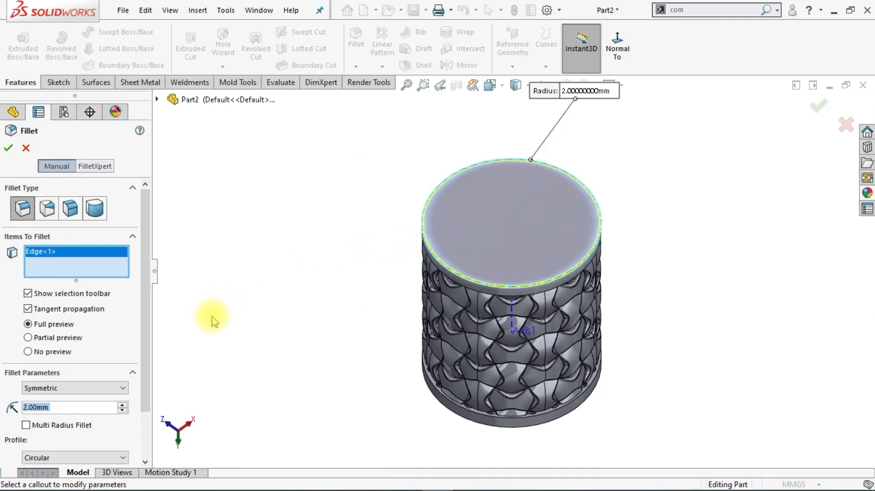
text(10)
key(Return)
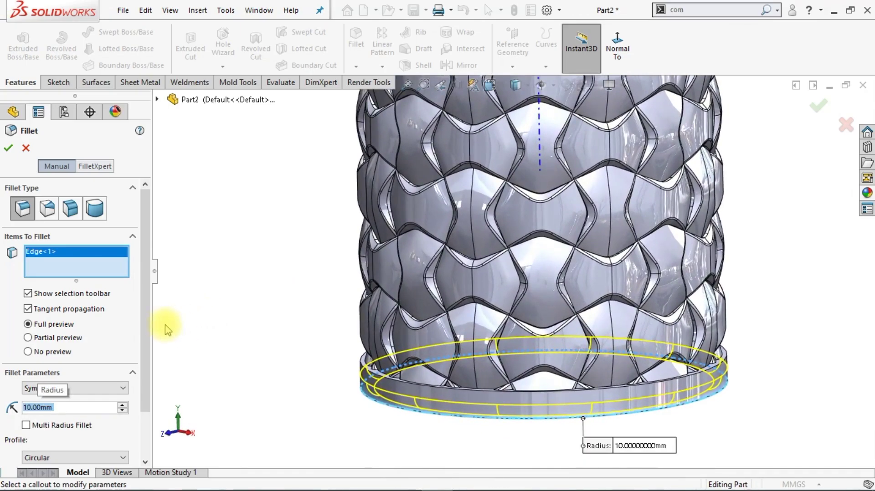
click(88, 456)
click(87, 443)
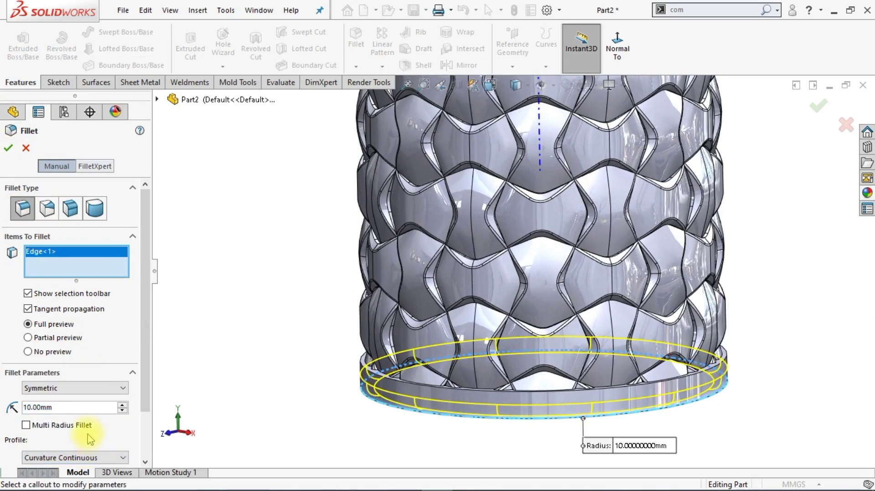
text(1)
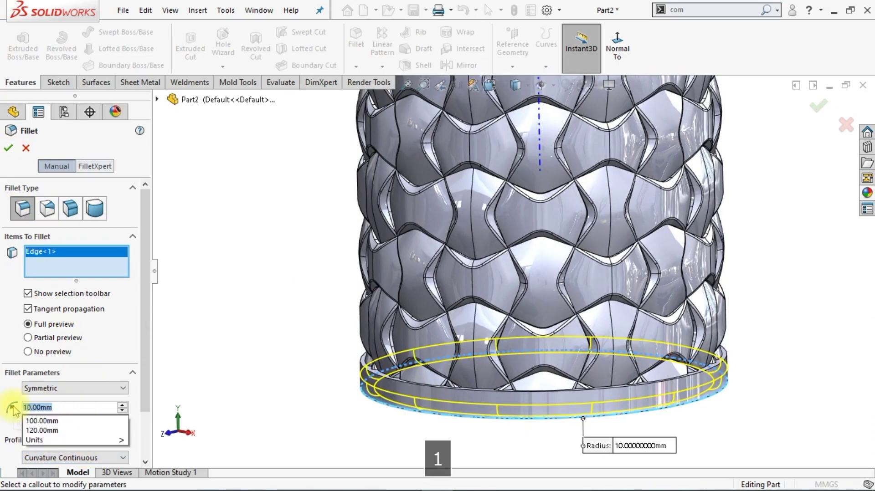
text(5)
key(Return)
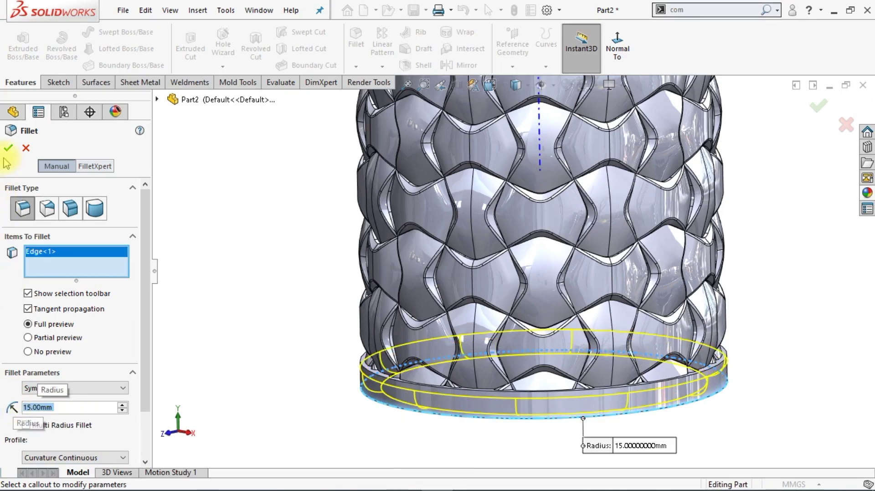
- Apply the 15 mm base fillet and pick the band's rim edge for a 3 mm fillet
click(8, 148)
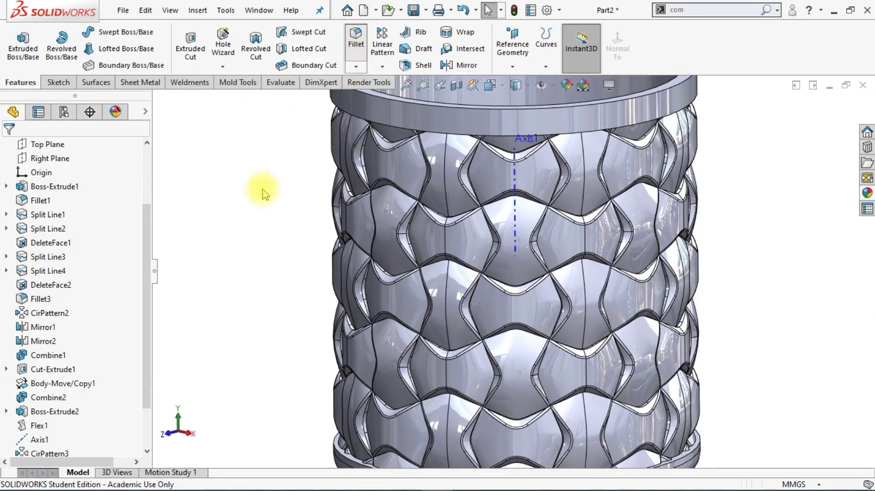
text(3)
key(Return)
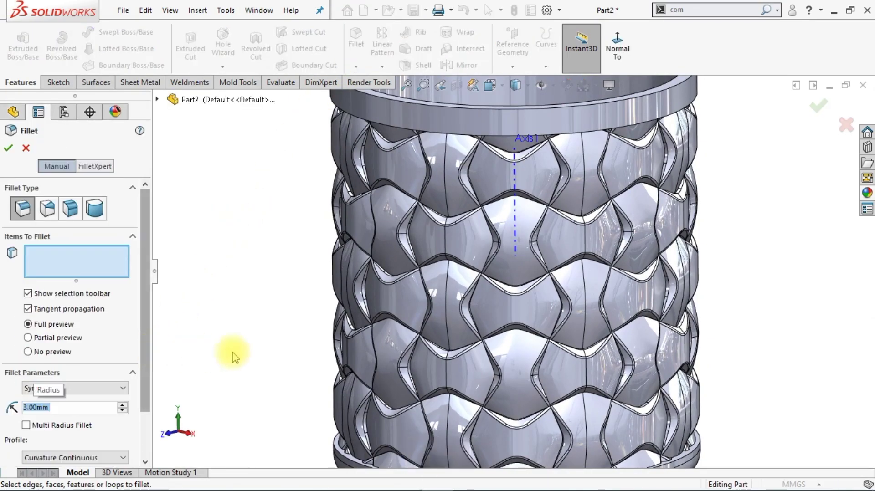
scroll(255, 352, down, 2)
scroll(282, 351, down, 3)
mouse_move(287, 351)
middle_down()
mouse_move(341, 348)
mouse_move(347, 325)
middle_up()
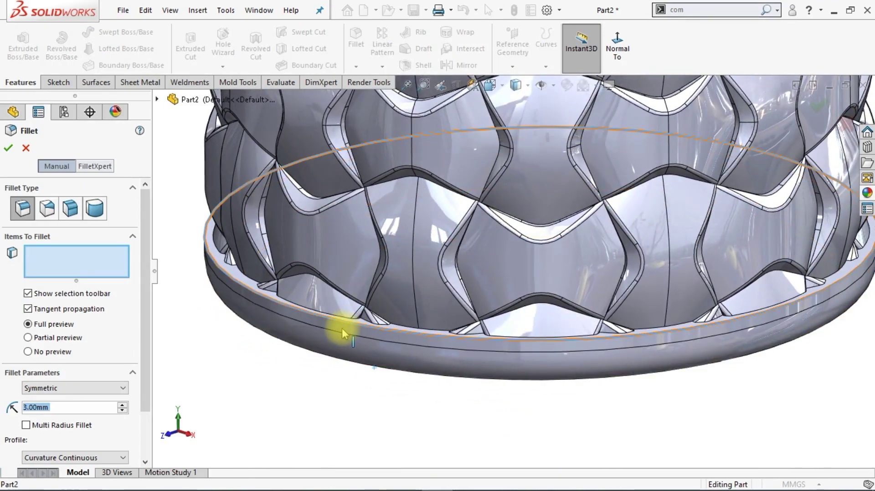
click(343, 334)
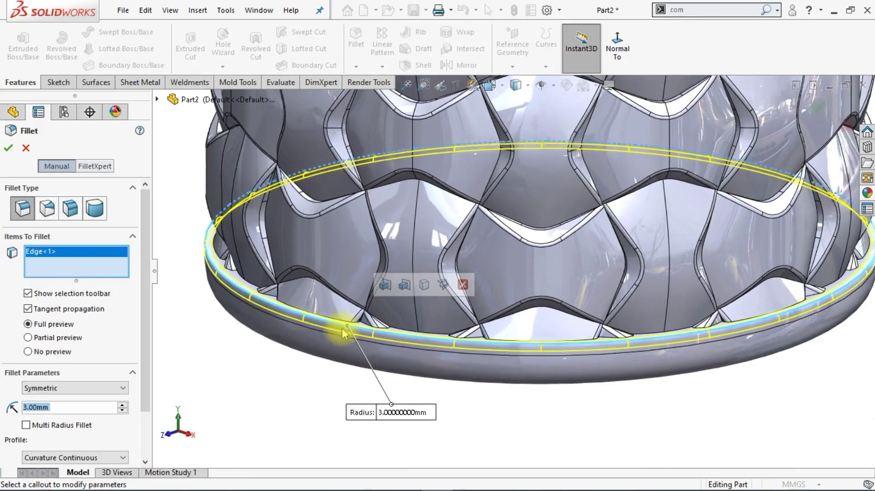
- Add the inner rim edge and apply the 3 mm rim fillet
middle_drag(342, 334, 336, 327)
scroll(342, 335, down, 5)
scroll(341, 335, up, 5)
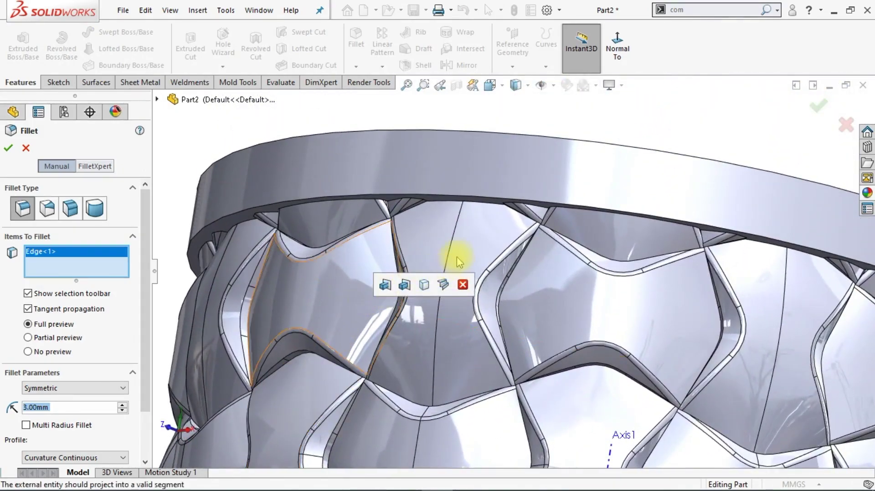
mouse_move(567, 127)
middle_down()
mouse_move(629, 108)
mouse_move(611, 146)
mouse_move(552, 209)
middle_up()
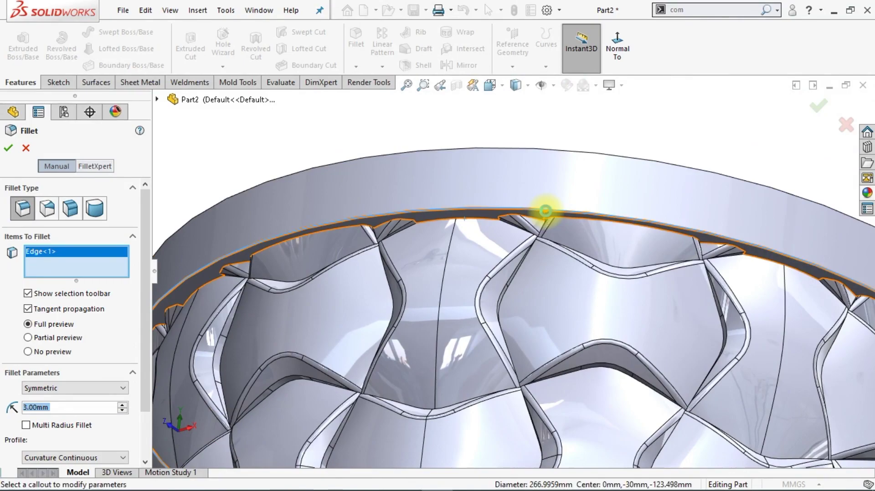
click(548, 213)
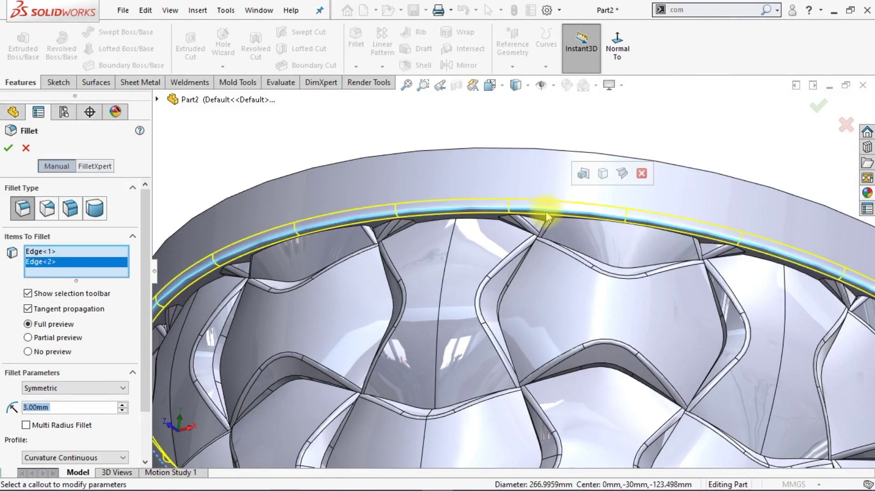
click(8, 150)
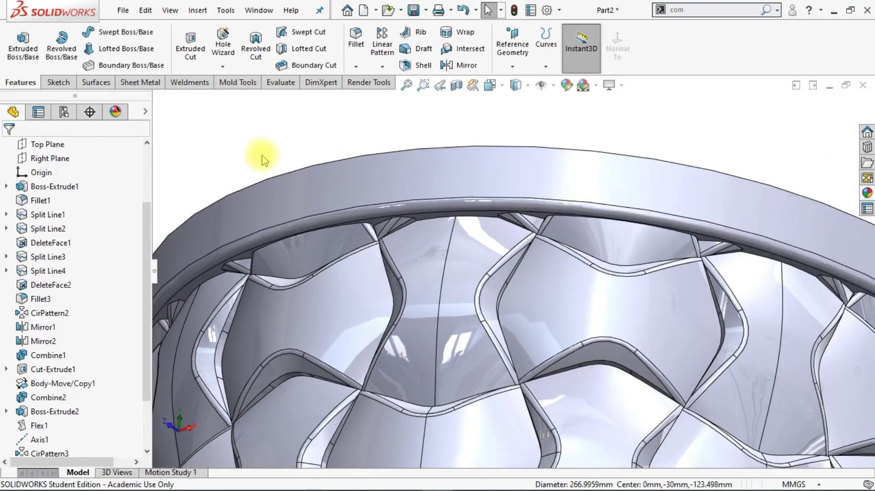
key(ctrl+7)
- Full-round fillet the top rim across its outer, top and inner faces, then hide Axis1
click(356, 48)
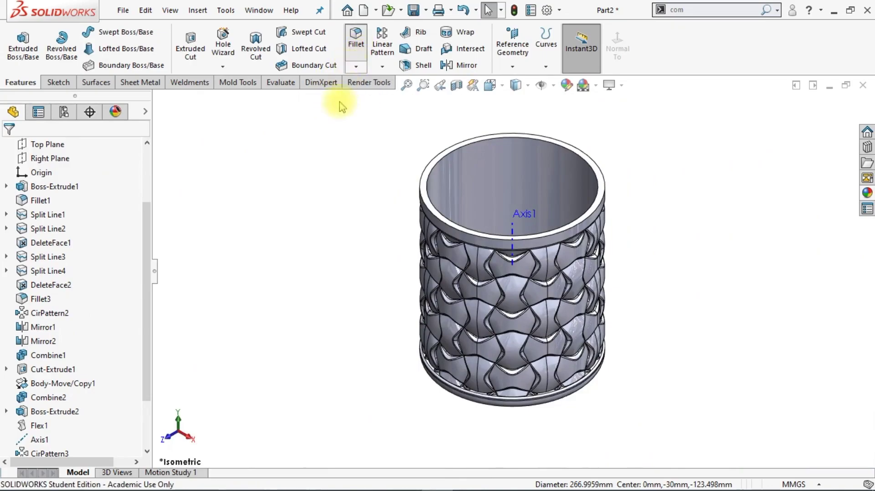
click(101, 209)
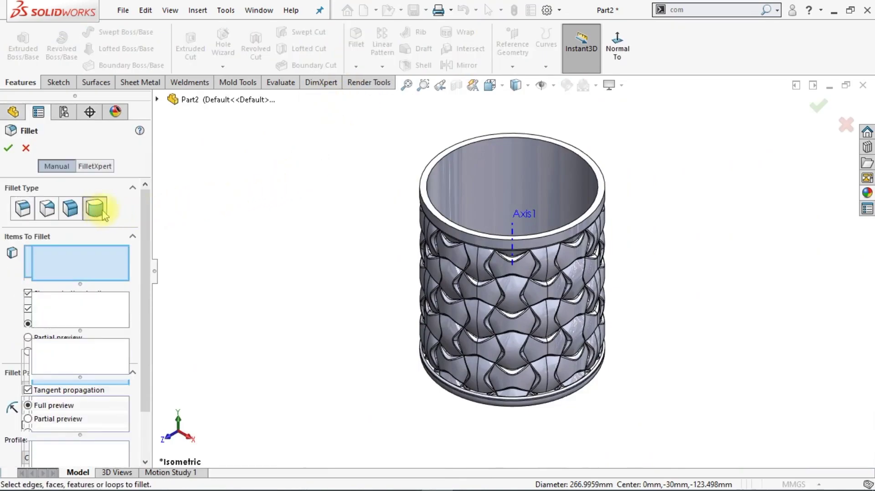
scroll(412, 186, down, 2)
scroll(414, 218, down, 2)
scroll(417, 262, down, 1)
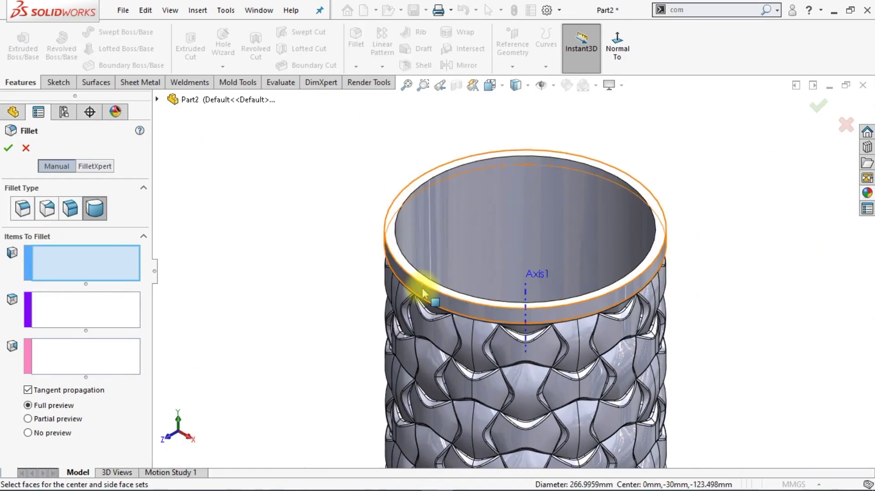
click(421, 289)
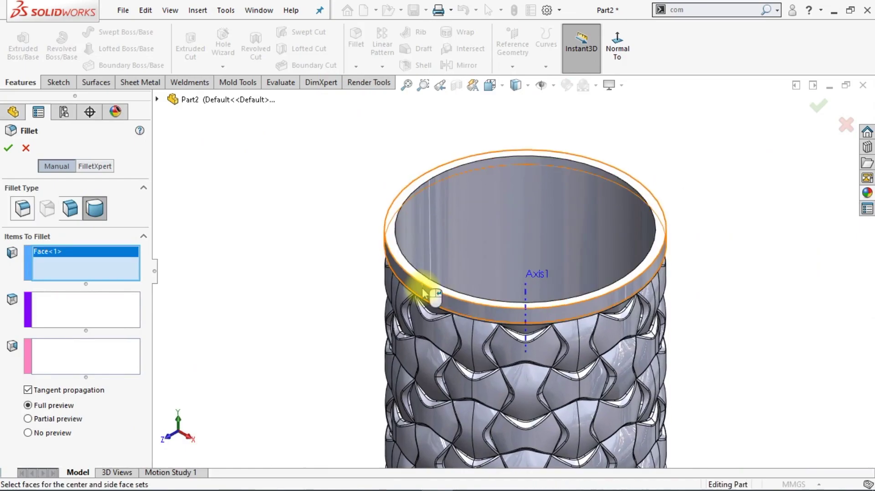
click(391, 245)
click(62, 351)
click(461, 232)
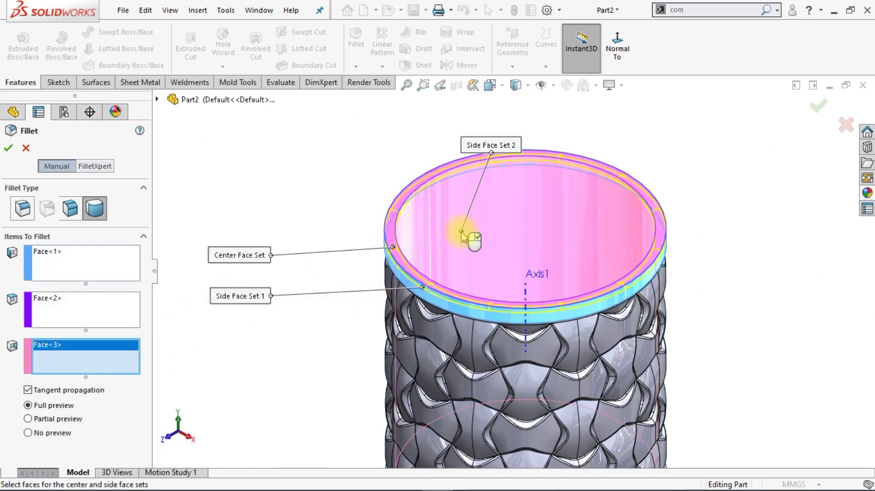
click(10, 147)
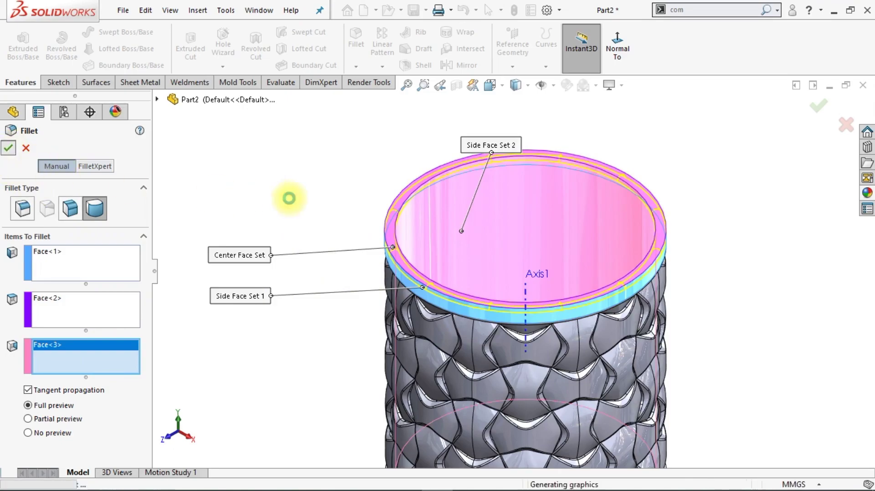
click(512, 273)
click(568, 229)
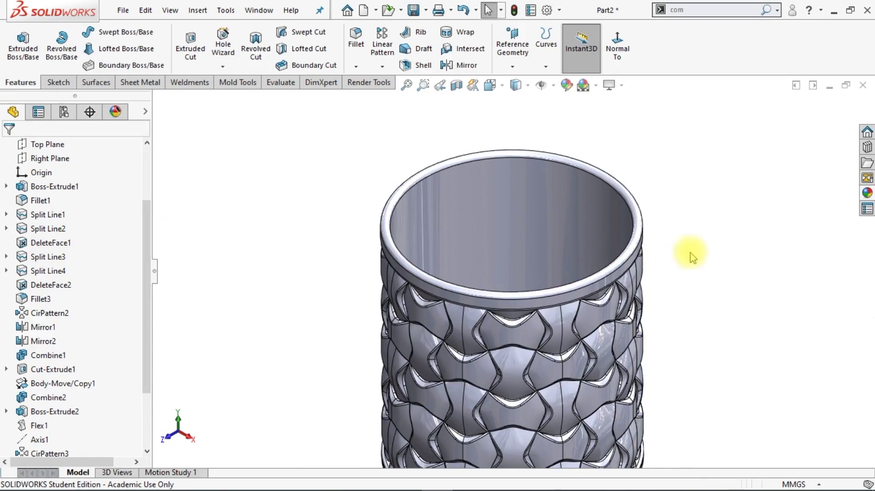
- Apply the Backdrop - Studio Room 2 scene from the Scenes library
click(867, 193)
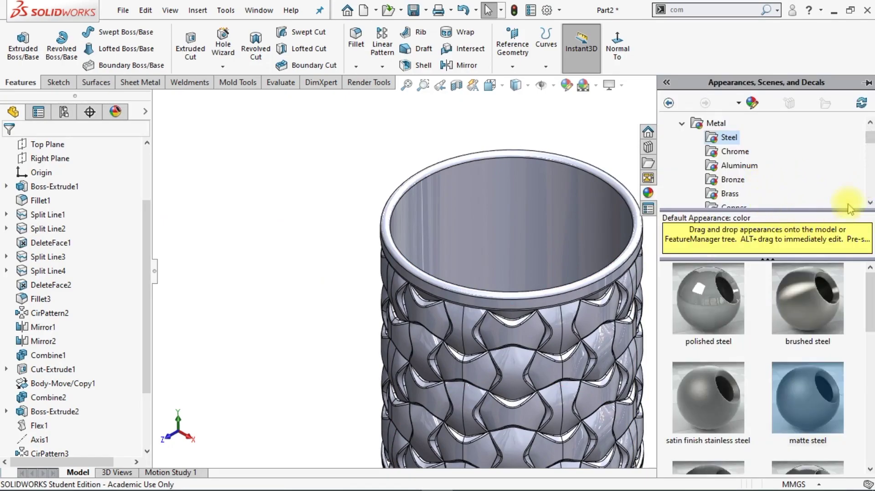
click(681, 123)
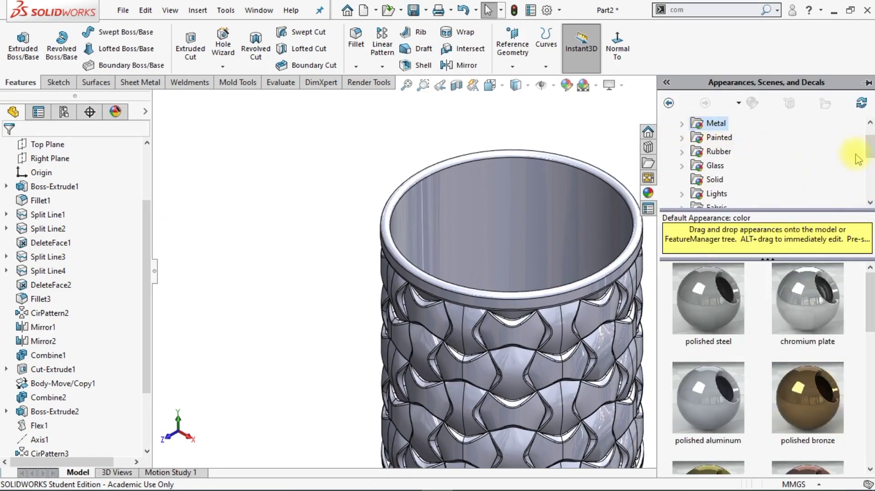
drag(868, 150, 867, 134)
click(667, 123)
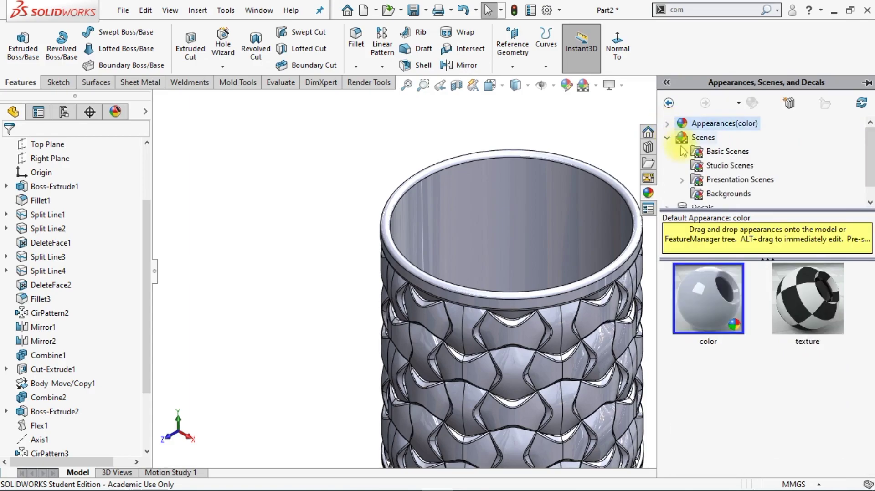
drag(869, 296, 869, 449)
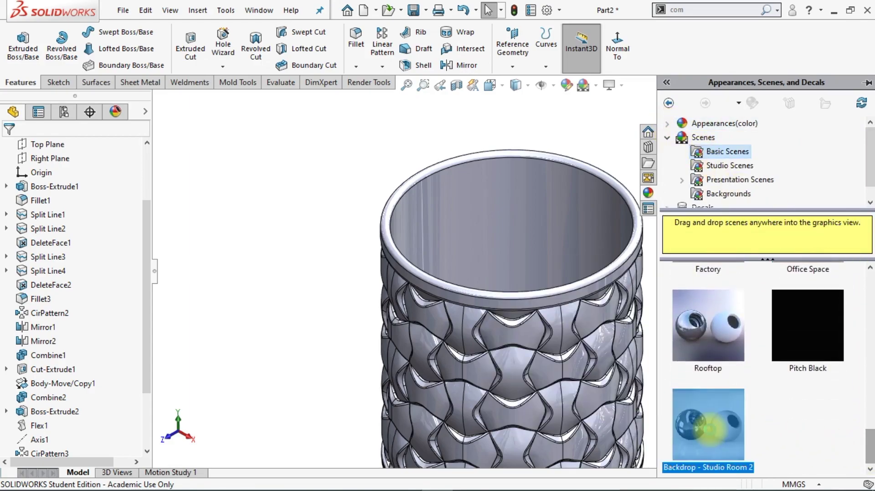
double_click(709, 428)
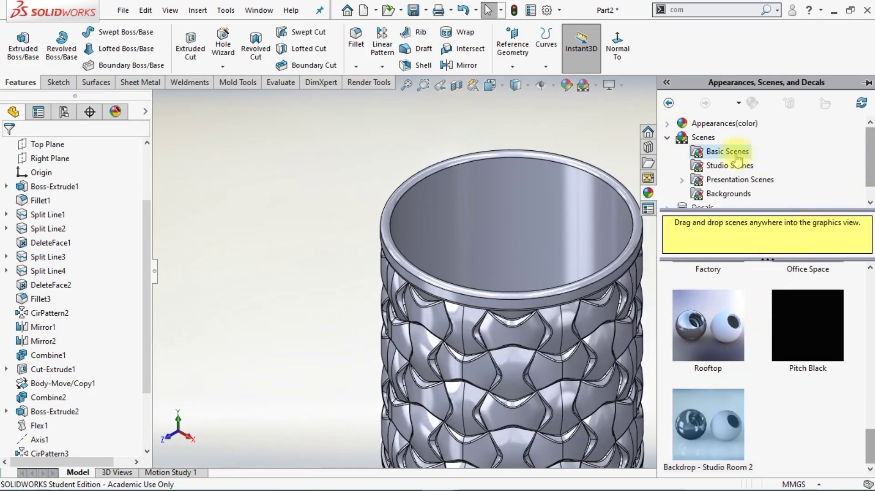
- Give the vessel the Metal > Steel matte steel appearance and display it shaded without edges
click(667, 123)
click(682, 152)
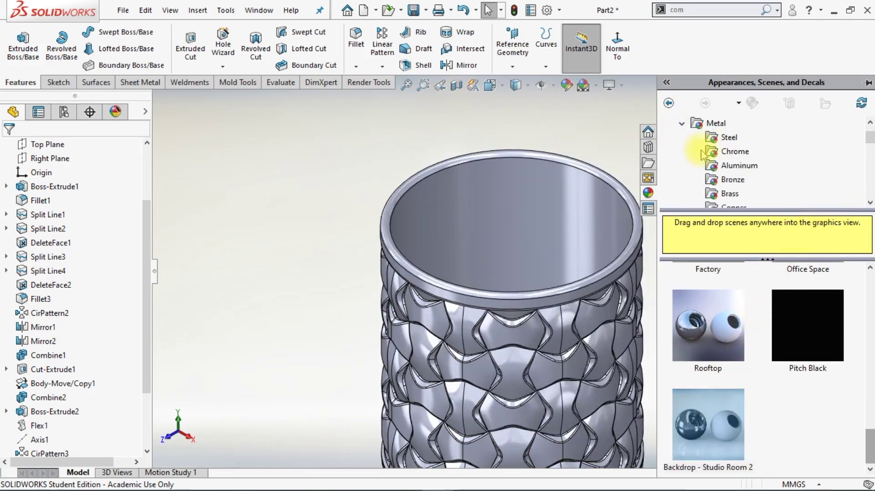
click(728, 137)
click(793, 398)
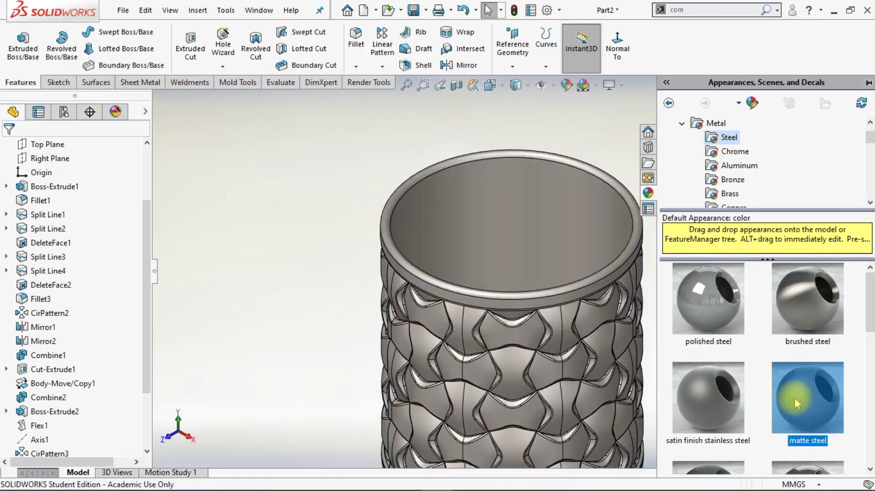
click(401, 186)
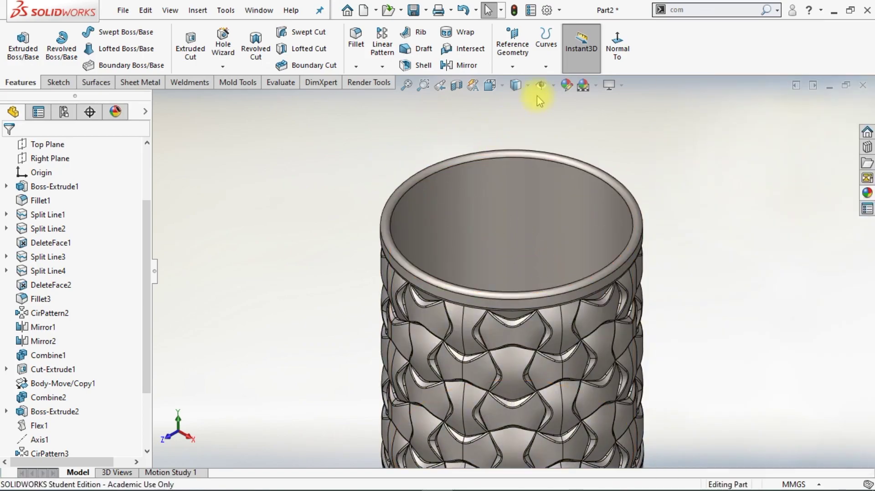
click(520, 85)
click(518, 122)
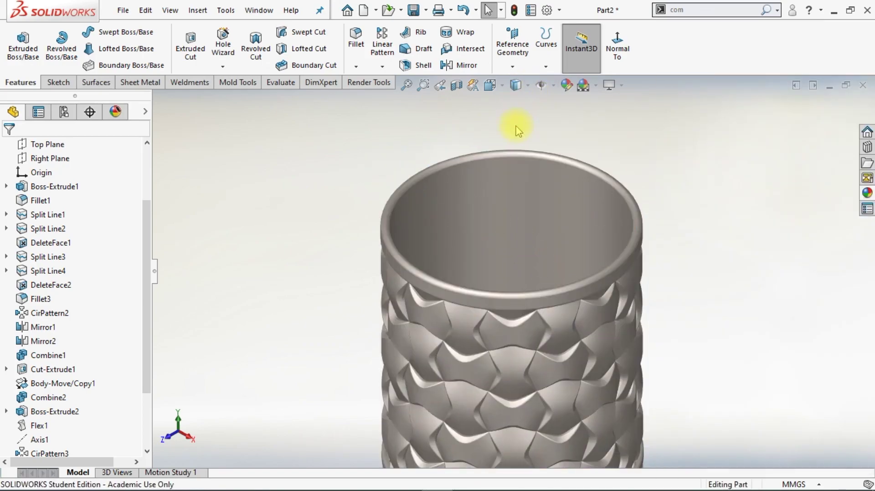
- Edit the scene so its background is a plain colour instead of the backdrop image
click(355, 82)
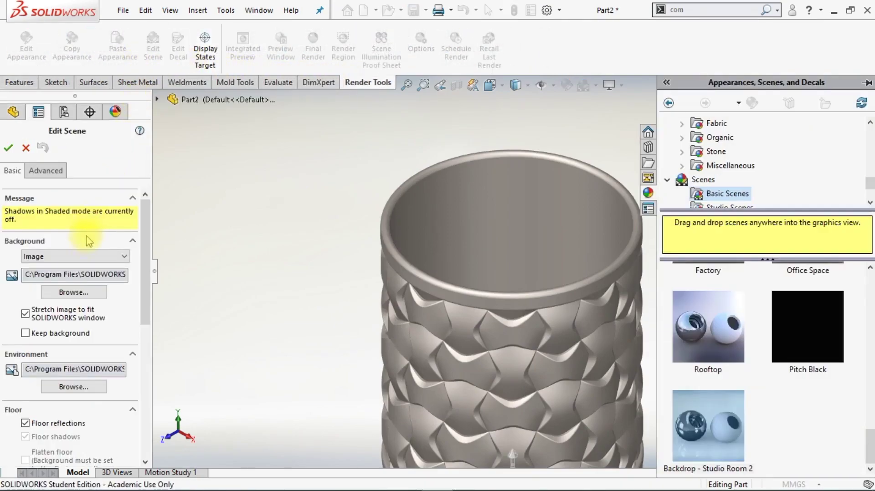
click(83, 256)
click(78, 275)
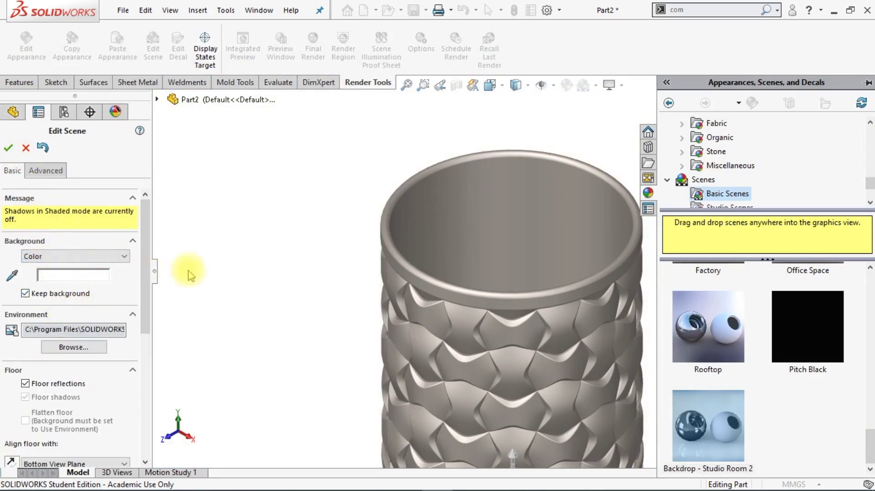
click(9, 148)
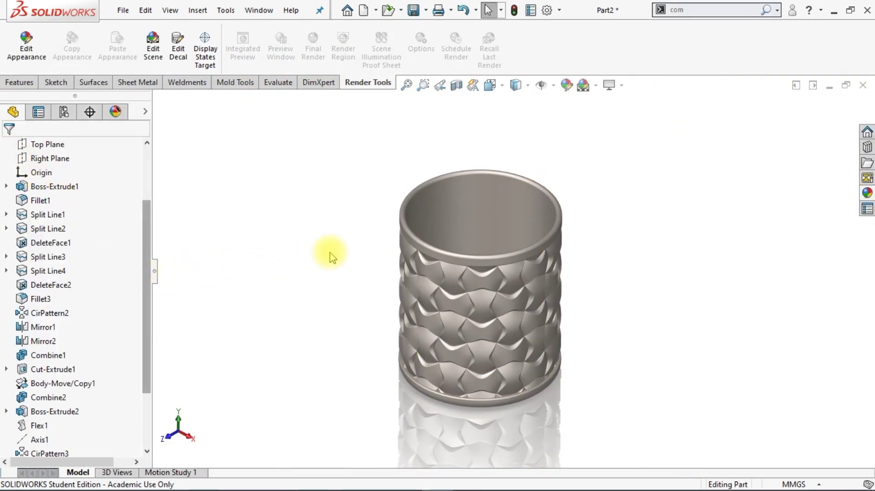
- In isometric view, turn on shaded-mode shadows, ambient occlusion and perspective
key(ctrl+7)
click(155, 272)
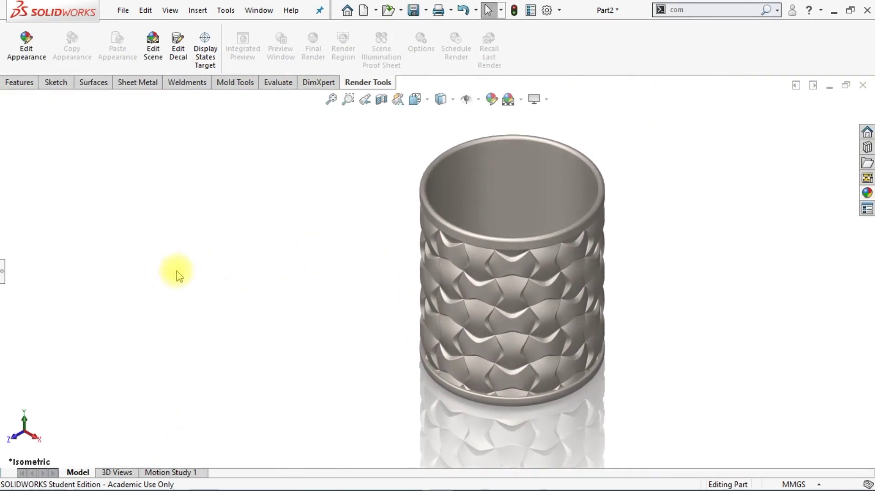
click(535, 99)
click(551, 132)
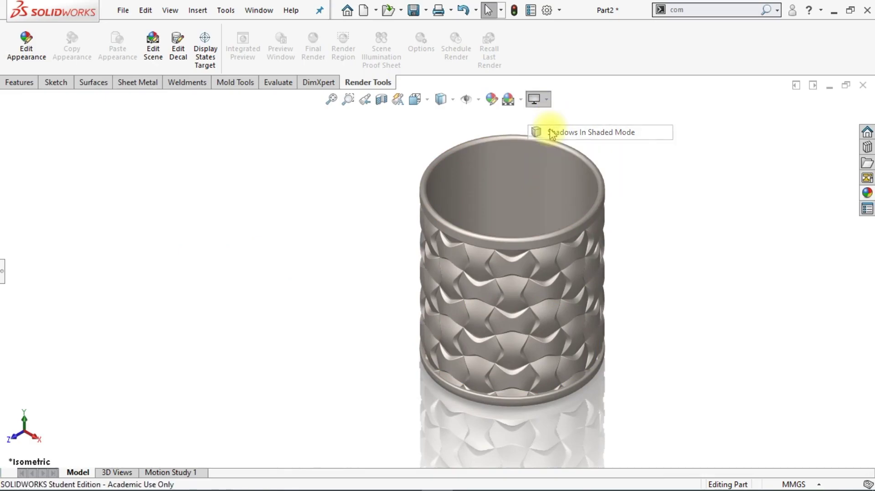
click(535, 98)
click(542, 148)
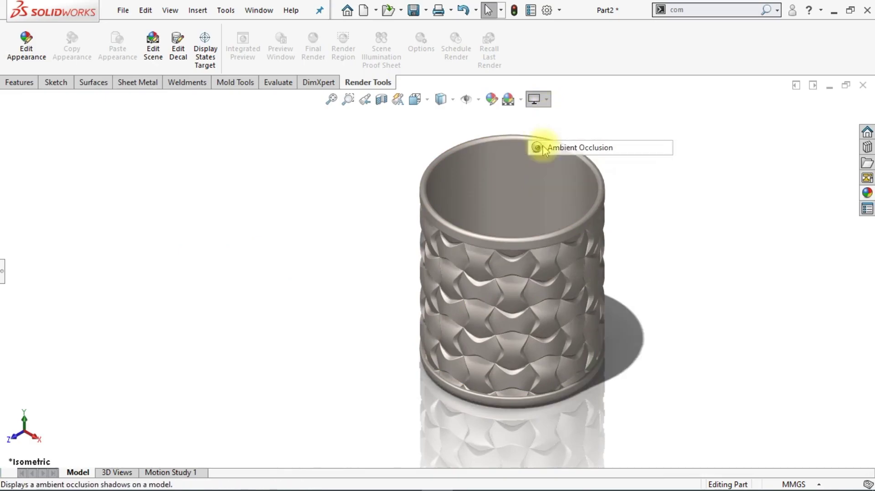
click(535, 99)
click(551, 164)
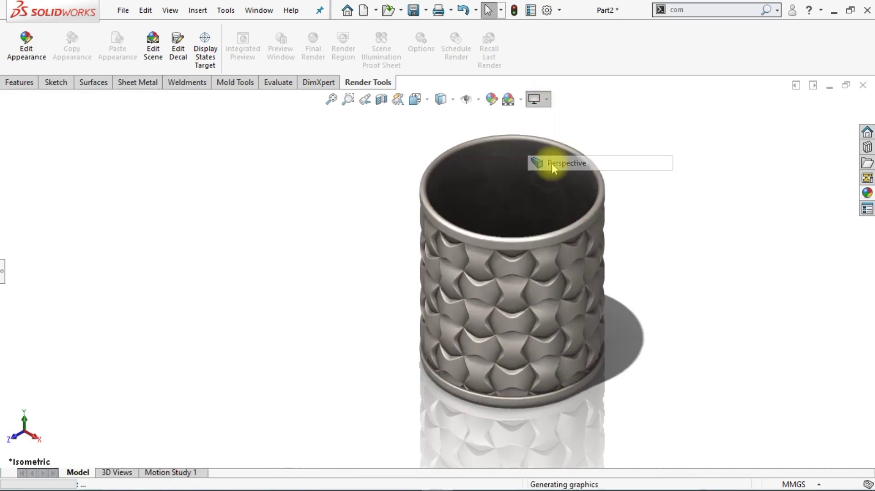
- Rotate and tilt the view to frame the shadowed vessel from a slightly raised angle
middle_drag(600, 226, 586, 230)
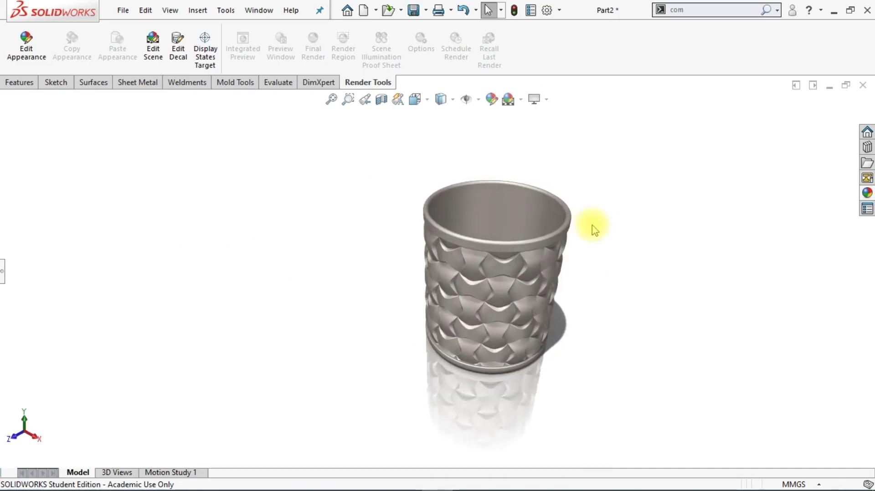
scroll(585, 230, down, 3)
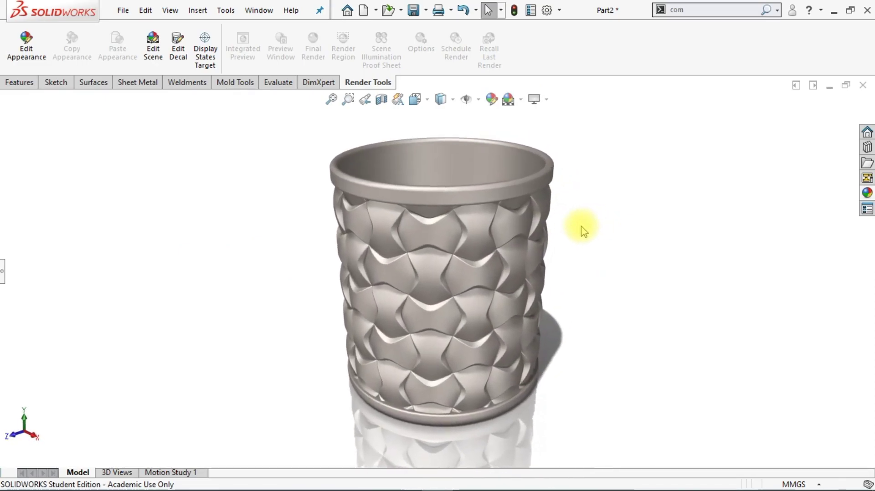
scroll(581, 230, down, 2)
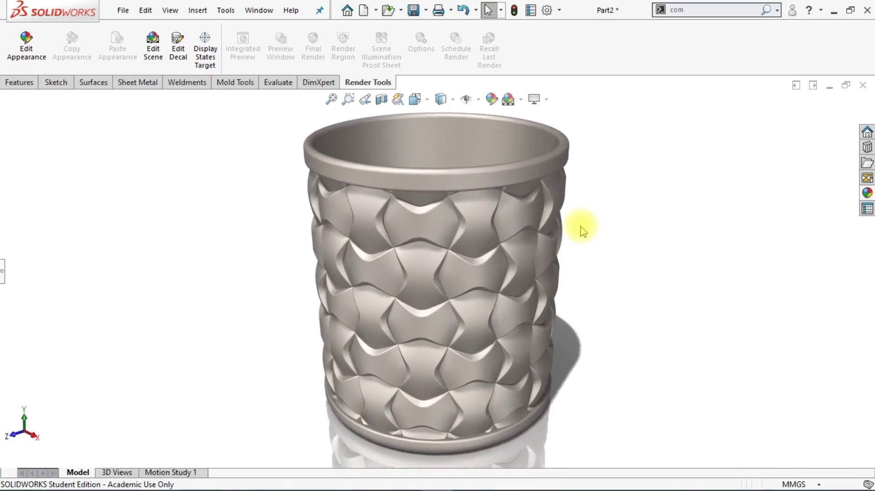
key(Up)
key(Up)
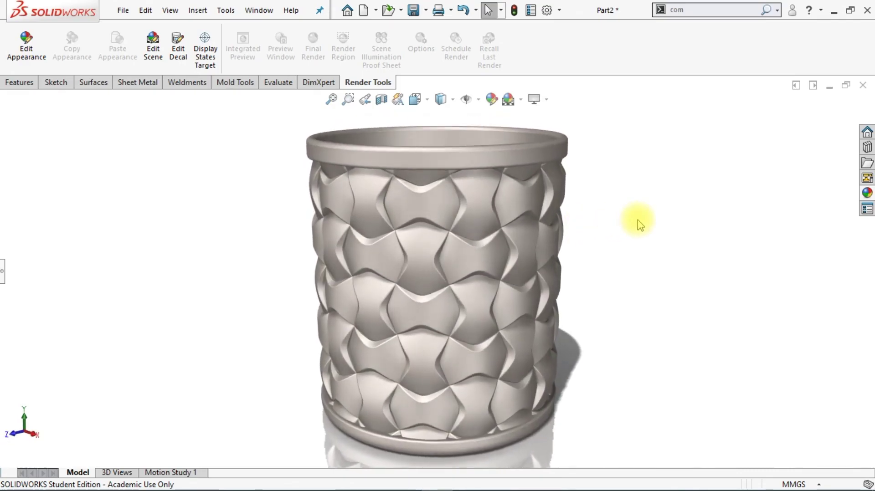
key(Down)
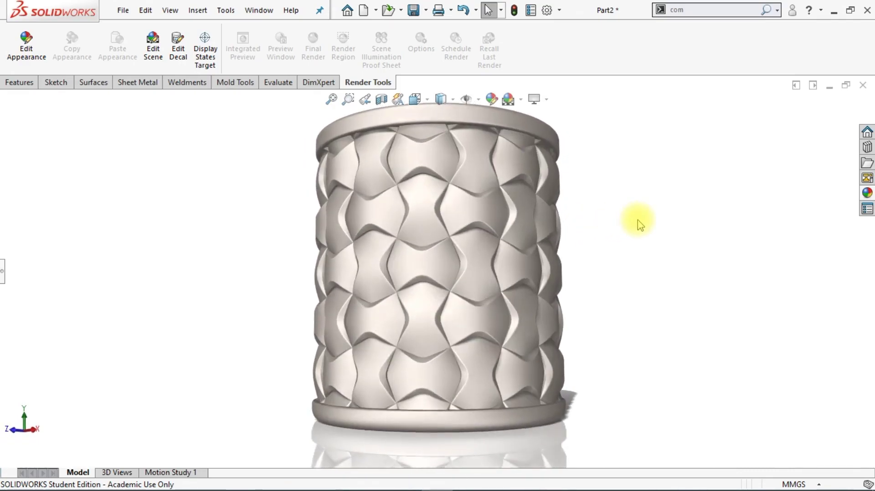
key(Down)
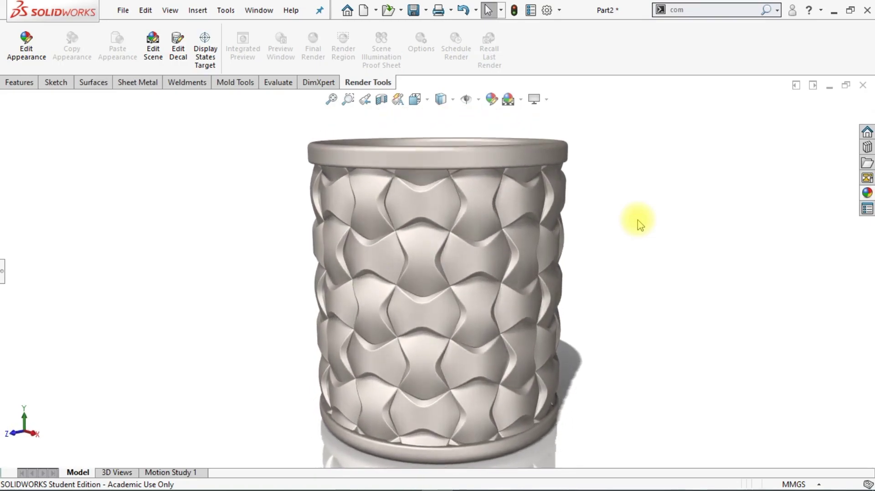
key(Up)
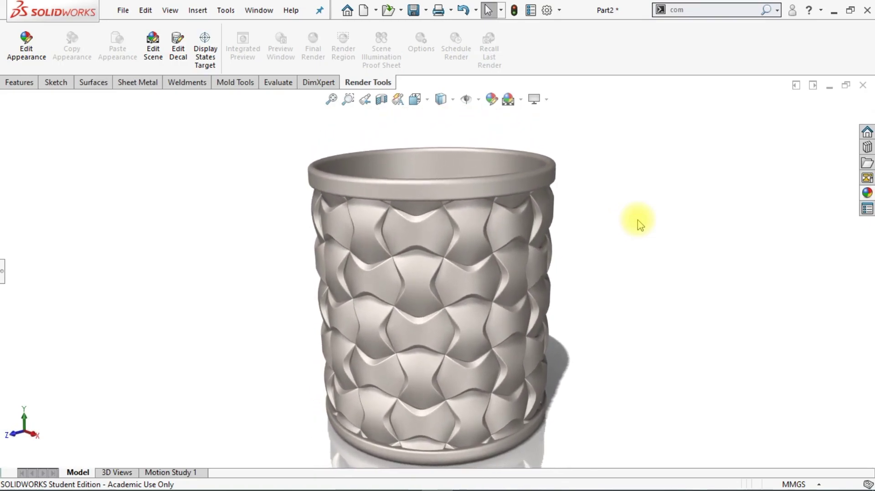
key(Down)
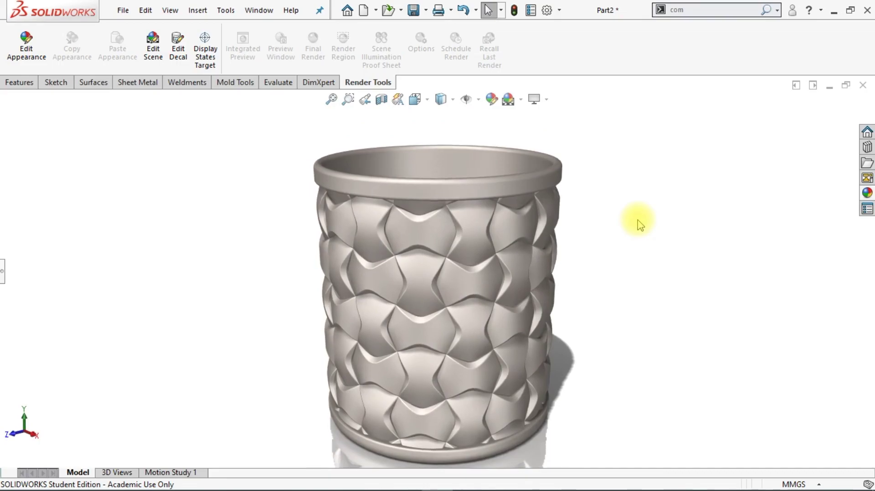